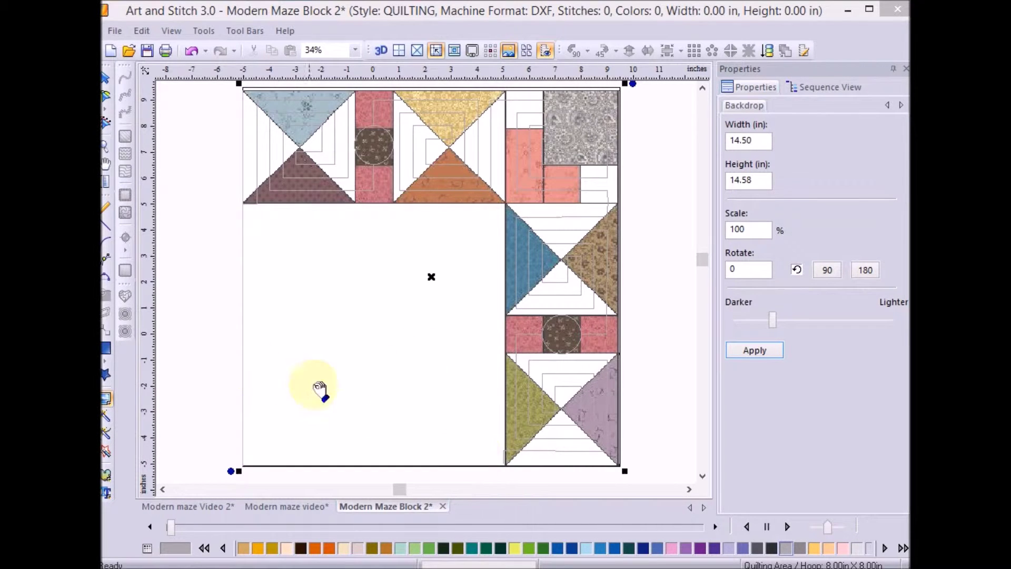
Create a new page with the QUILTING design type and DXF machine format
left_click(116, 31)
left_click(141, 49)
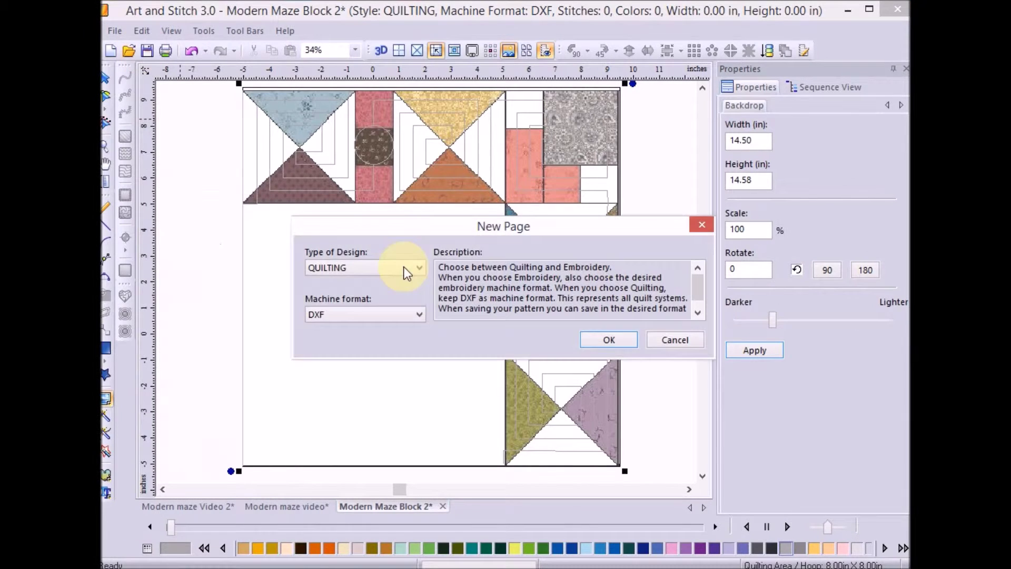
left_click(617, 343)
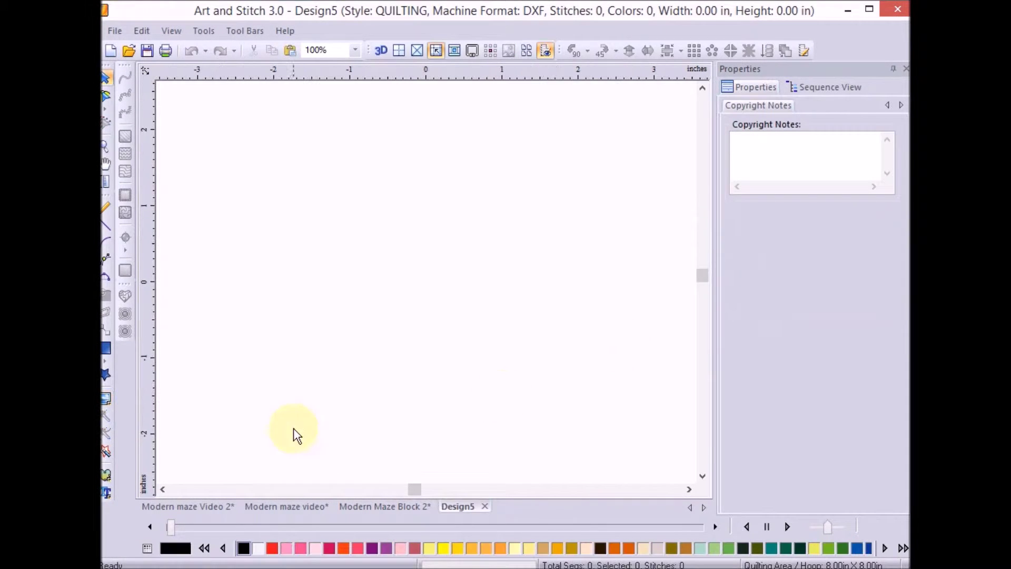
Draw a rectangle about 5.50 in wide and 4.00 in high on the blank page
left_click(107, 362)
left_click(125, 346)
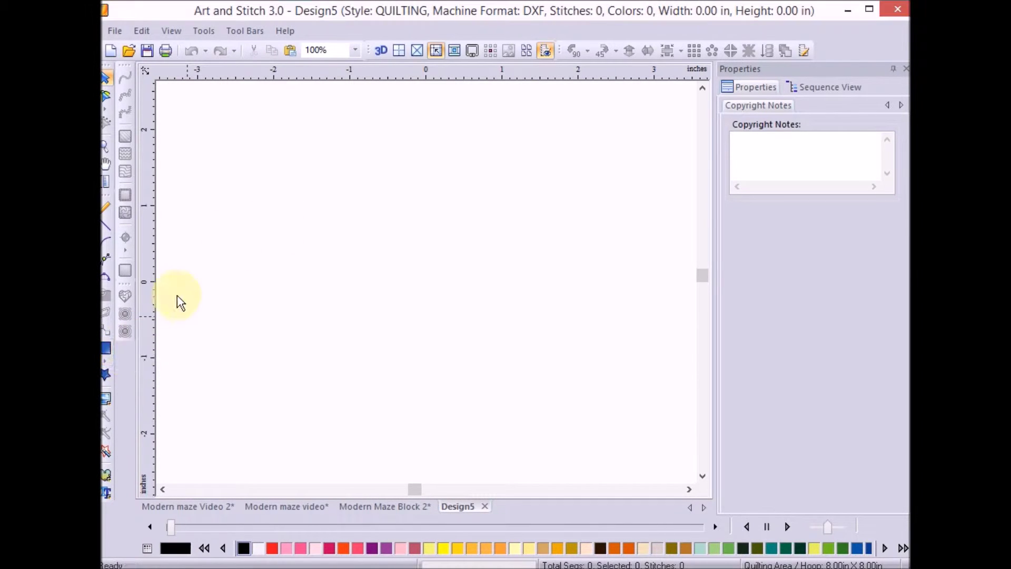
left_click_drag(198, 168, 620, 469)
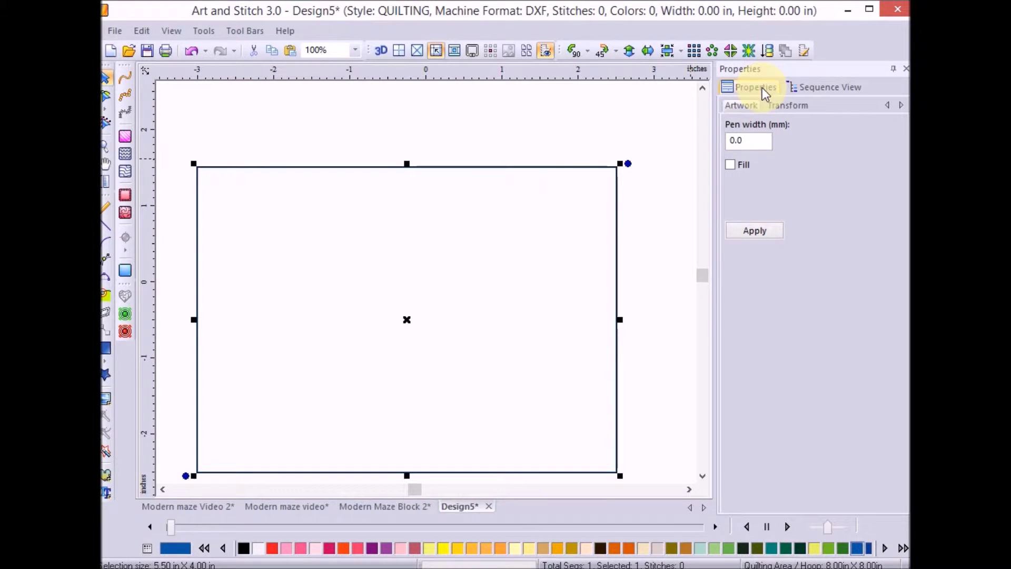
Resize the rectangle to 10 in wide by 10 in high and fit the whole square in view
left_click(542, 171)
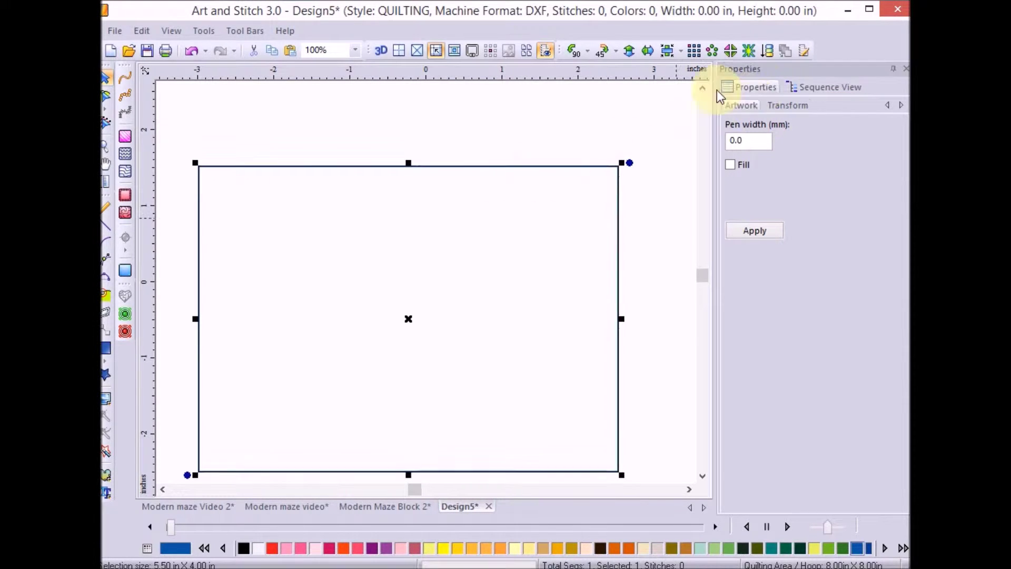
left_click(798, 106)
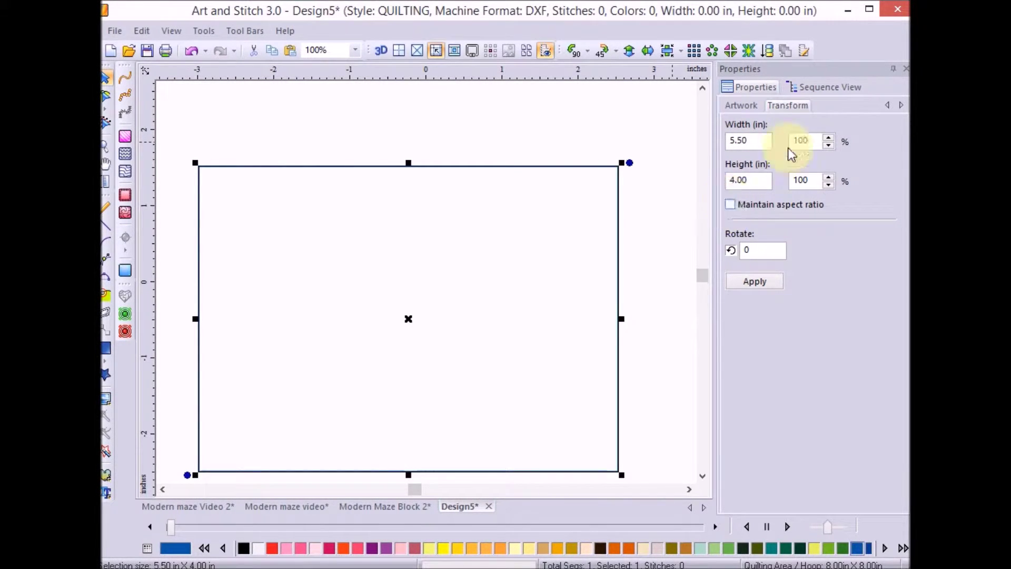
double_click(754, 140)
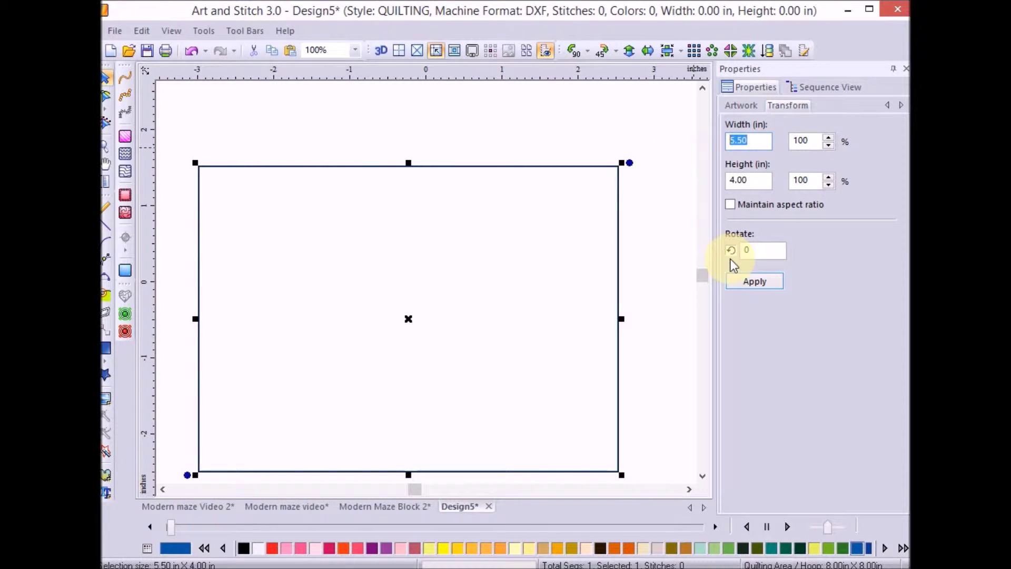
type("10")
key("Tab")
key("Tab")
type("10")
key("Return")
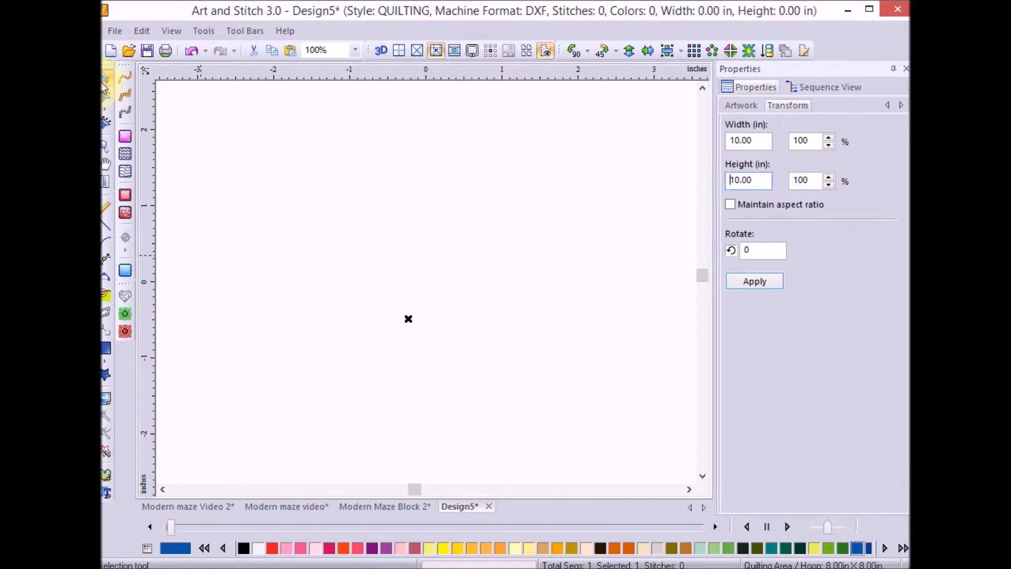
left_click(579, 308)
key("F4")
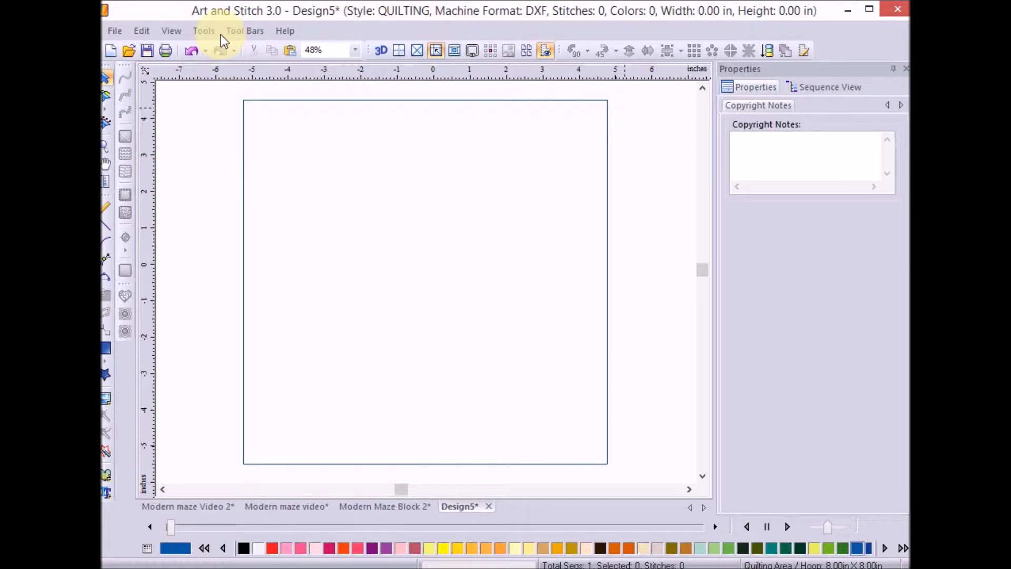
Review the grid preferences for spacing, line style and snapping, and accept them
left_click(205, 31)
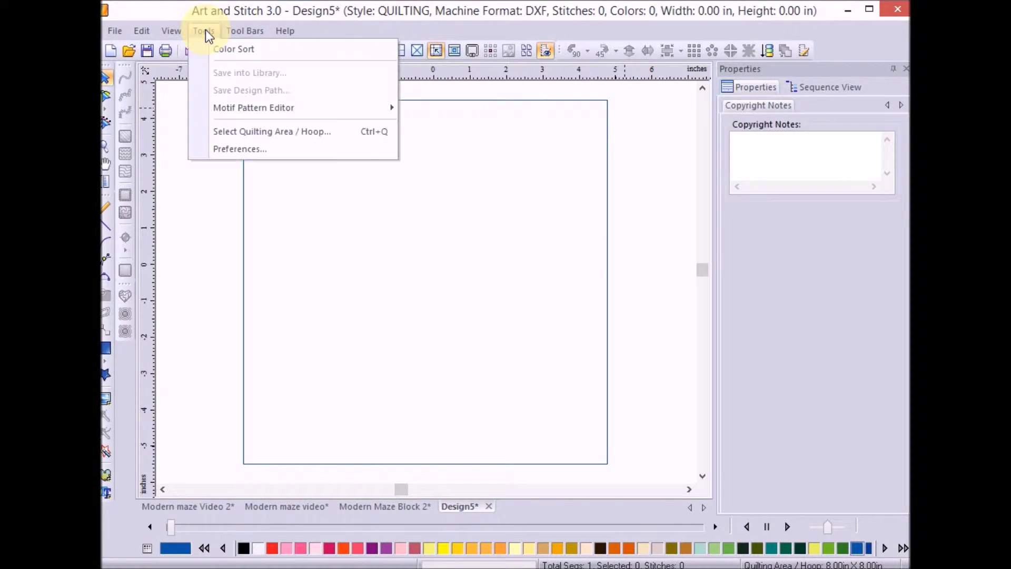
left_click(262, 157)
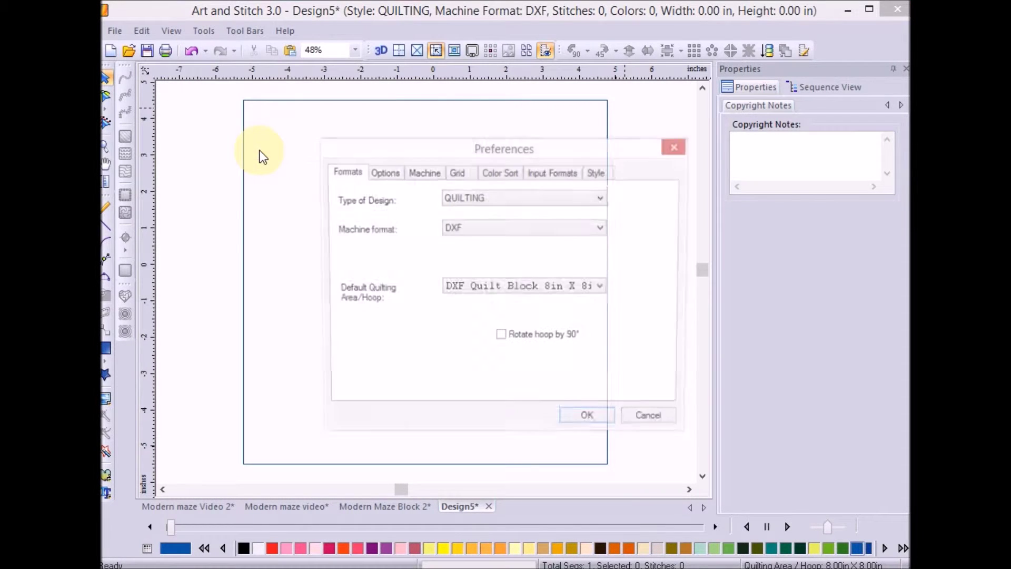
left_click(455, 174)
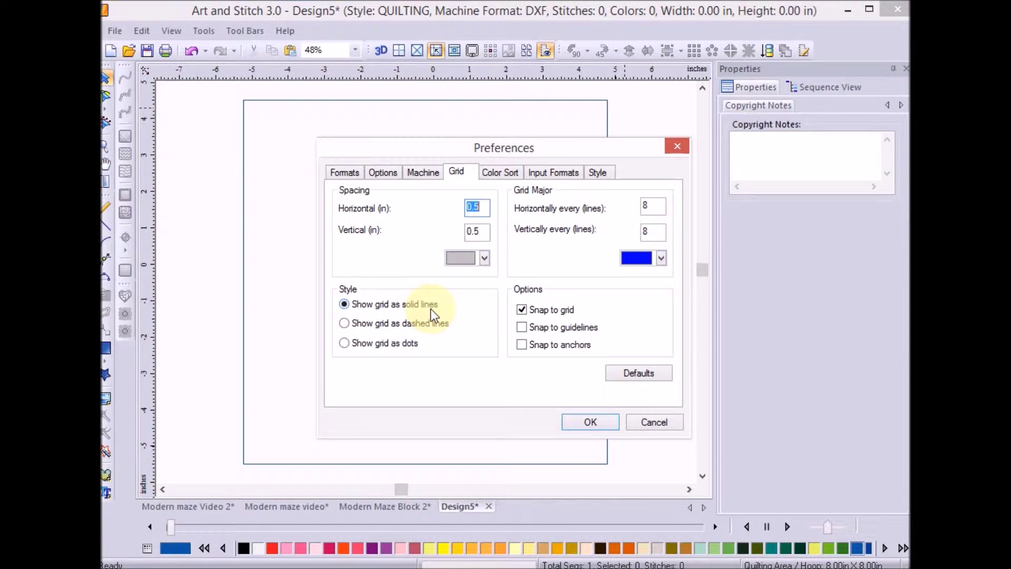
left_click(591, 422)
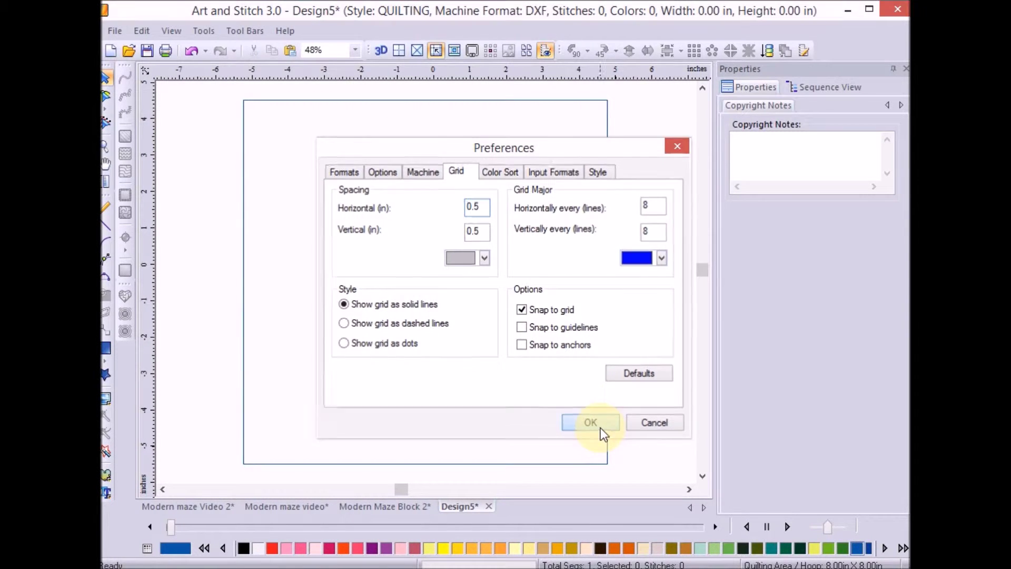
Show the grid and move the square so its upper-left corner sits at -4 horizontally and 4 vertically
left_click(400, 49)
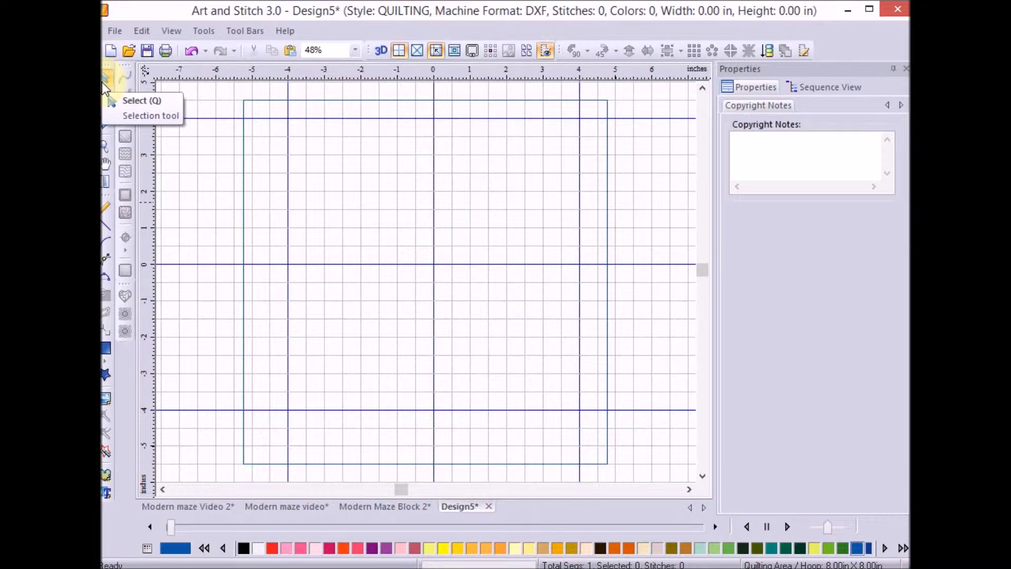
left_click(526, 100)
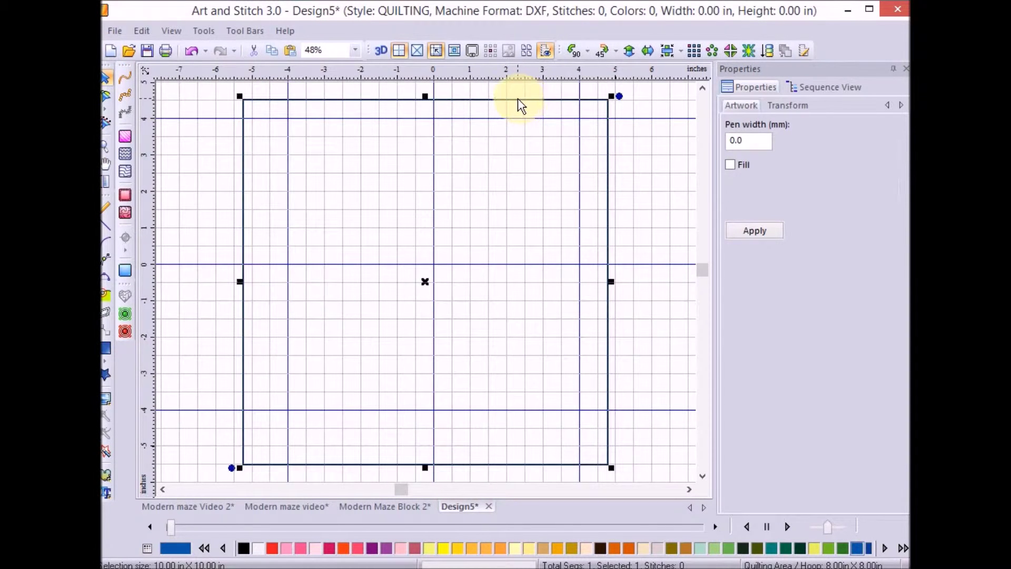
left_click_drag(524, 101, 562, 118)
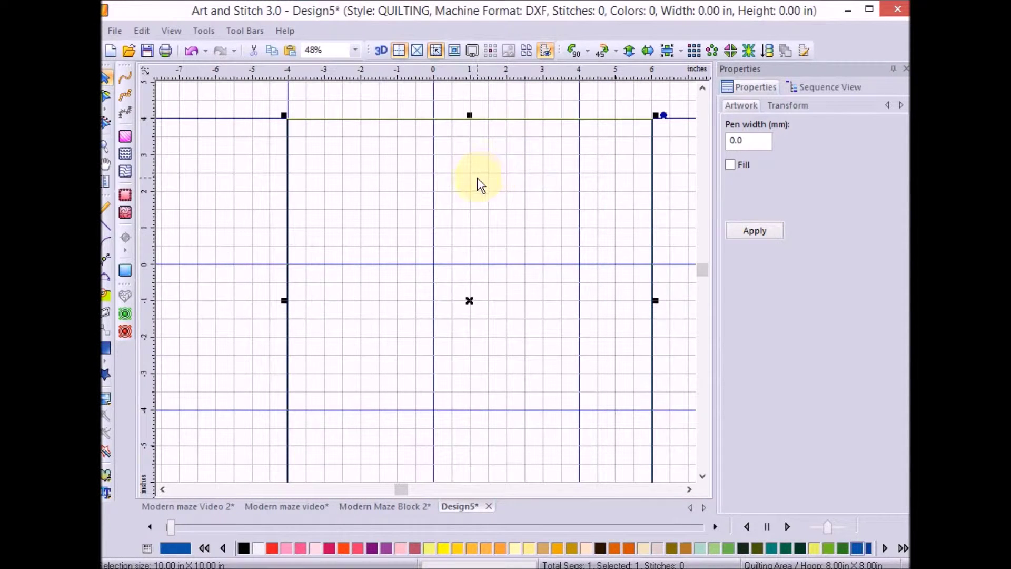
Draw a zigzag line of five V shapes, each 2 in wide and 1 in deep, along the square's top edge
left_click(105, 226)
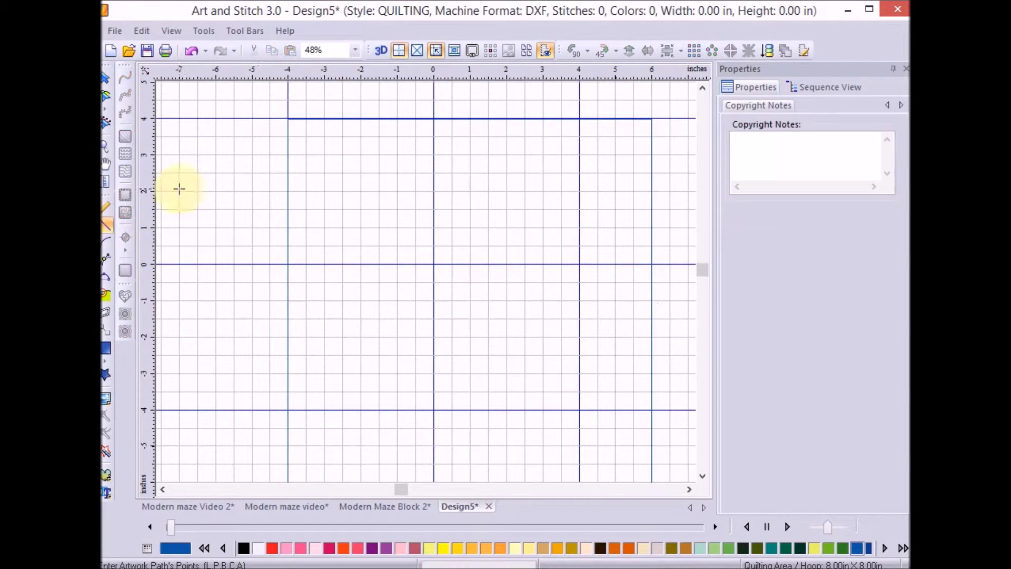
left_click(287, 119)
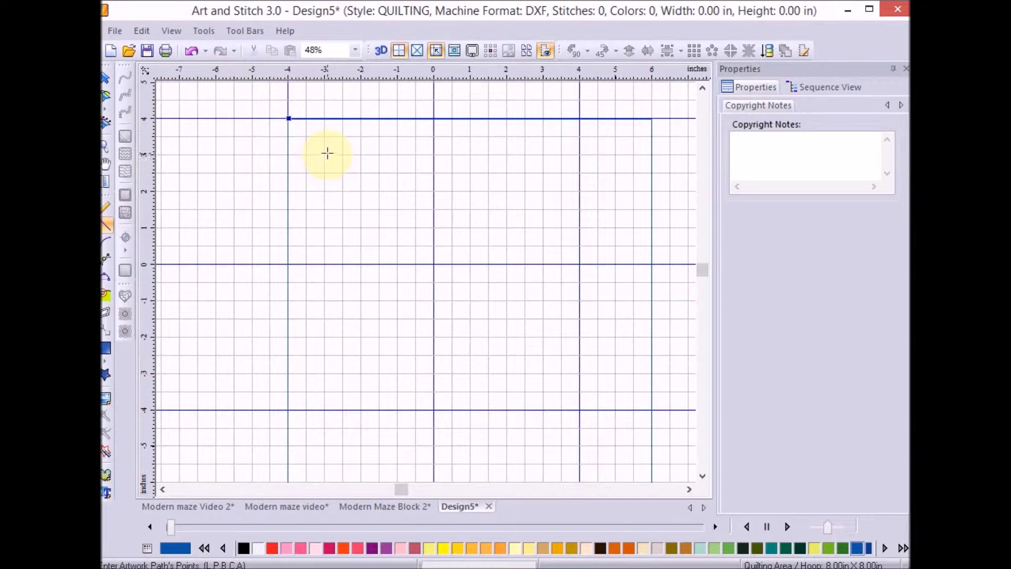
left_click(361, 118)
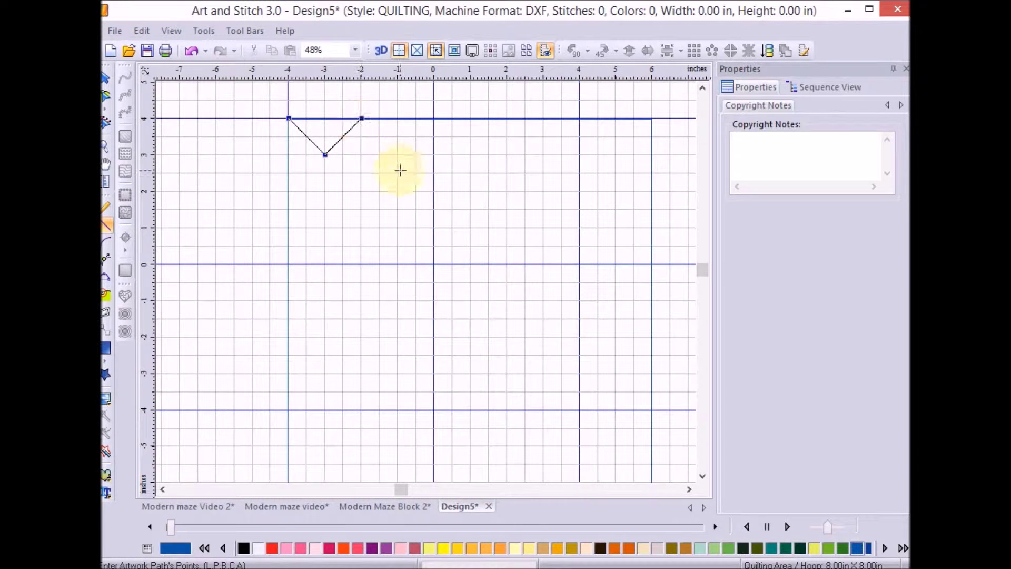
left_click(397, 154)
left_click(434, 119)
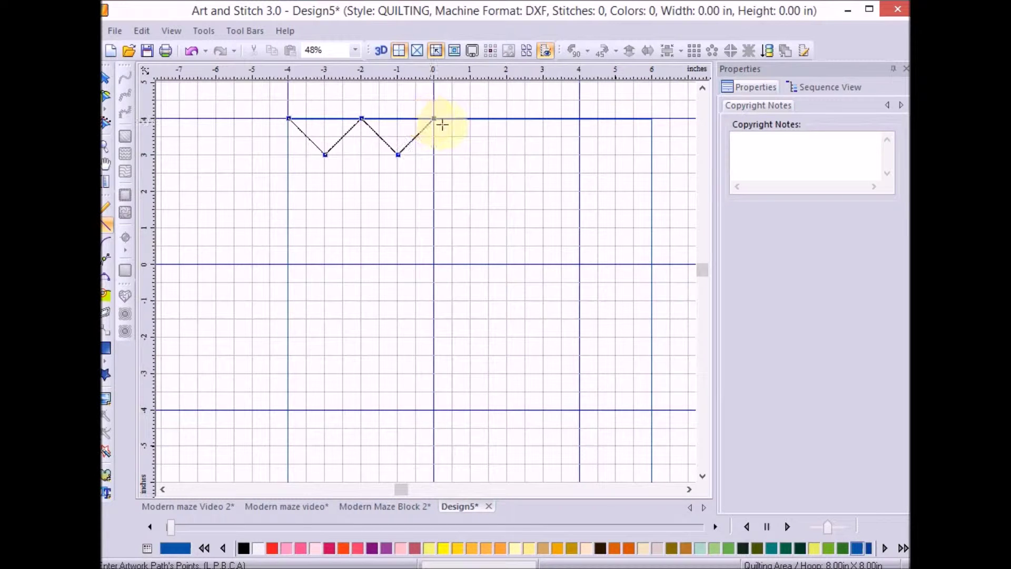
left_click(470, 154)
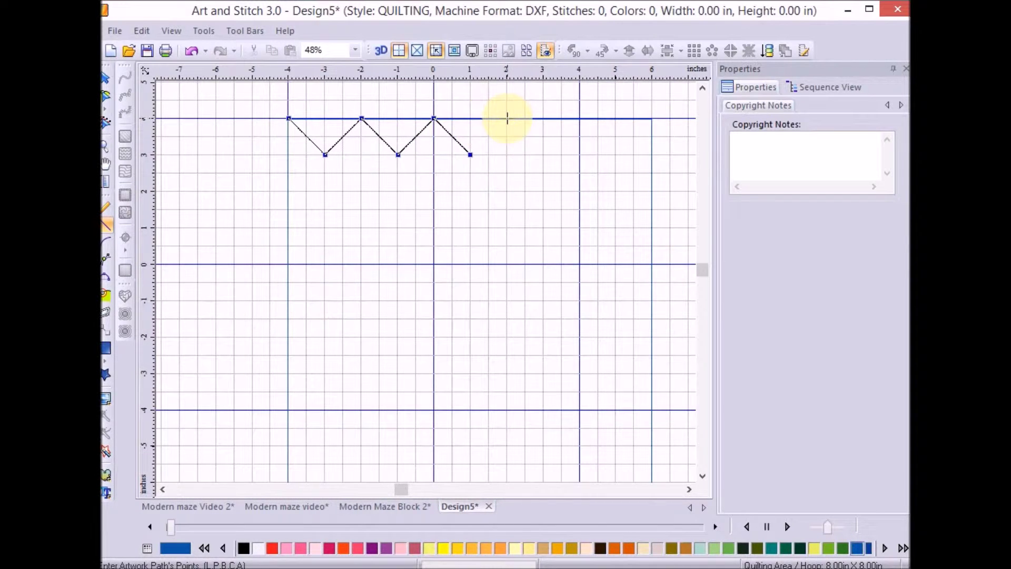
left_click(507, 118)
left_click(543, 154)
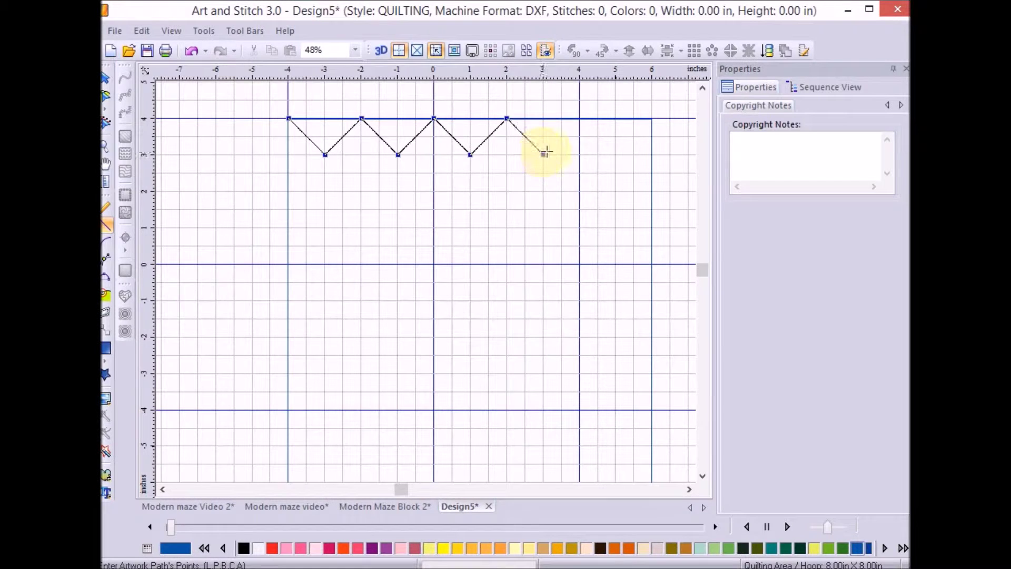
left_click(580, 119)
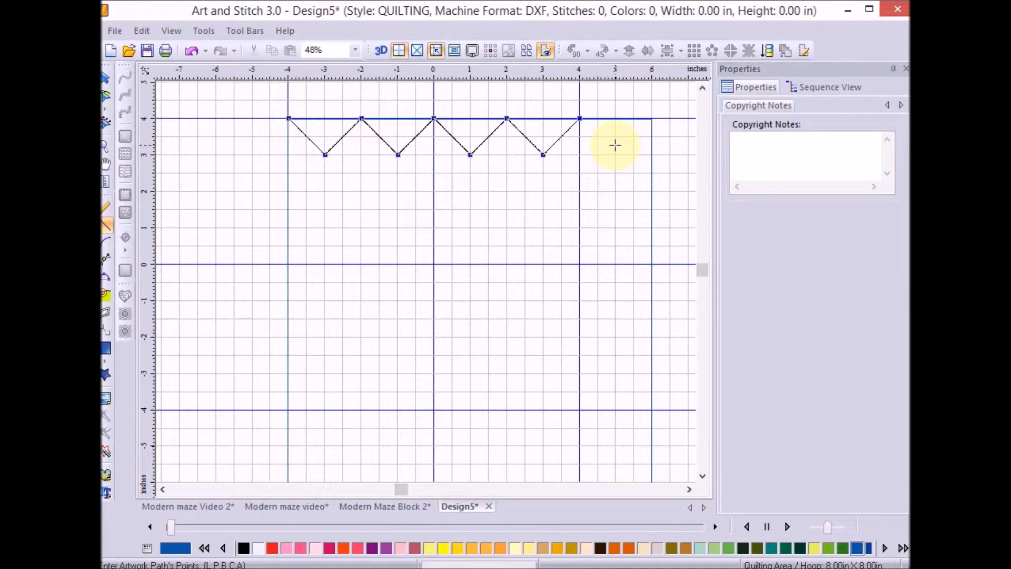
left_click(616, 154)
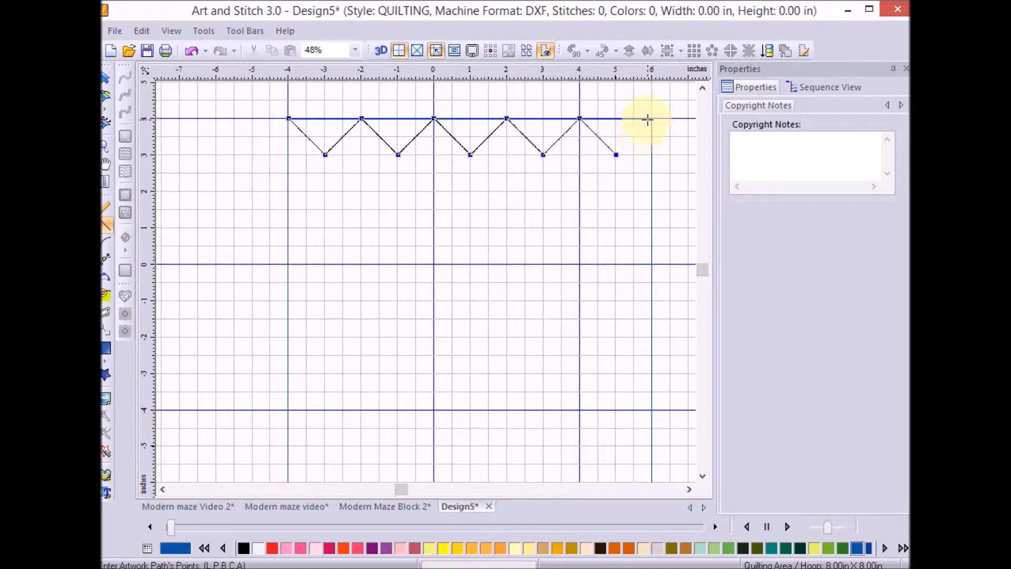
left_click(650, 119)
Continue the line 1 in down the right edge, zigzag back to the left edge, go down 1 in and finish the path
left_click(652, 154)
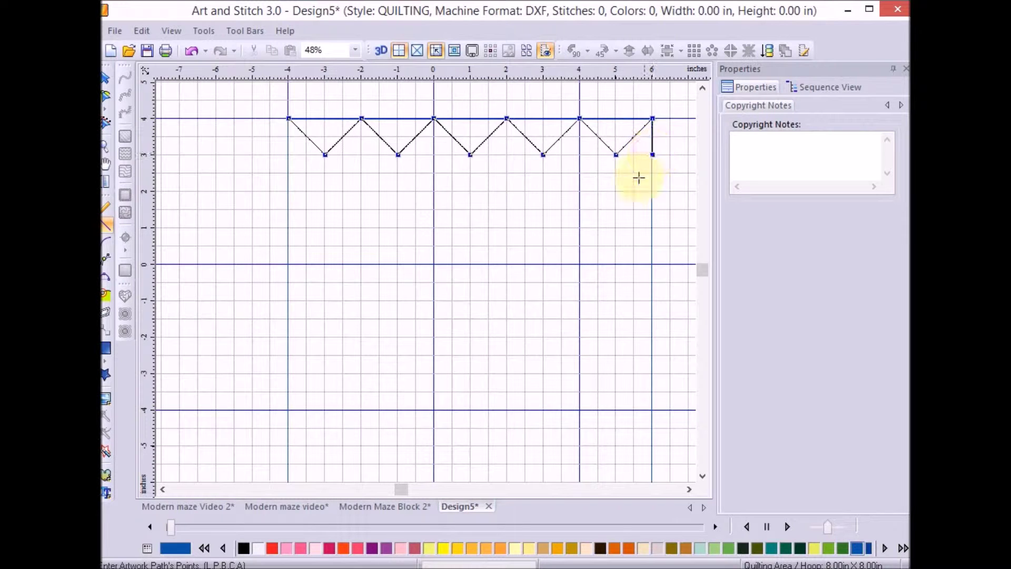
left_click(616, 191)
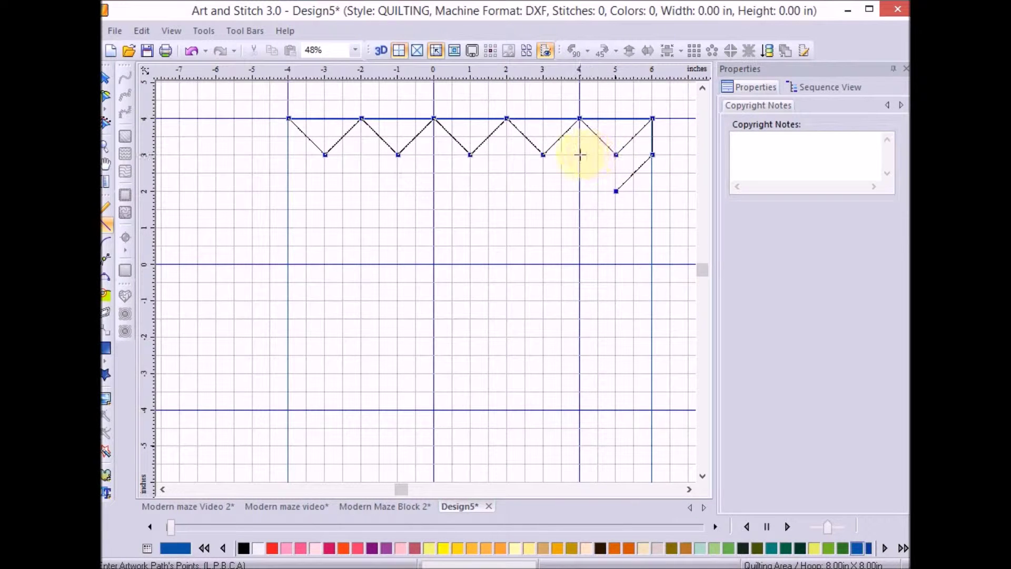
left_click(580, 154)
left_click(543, 190)
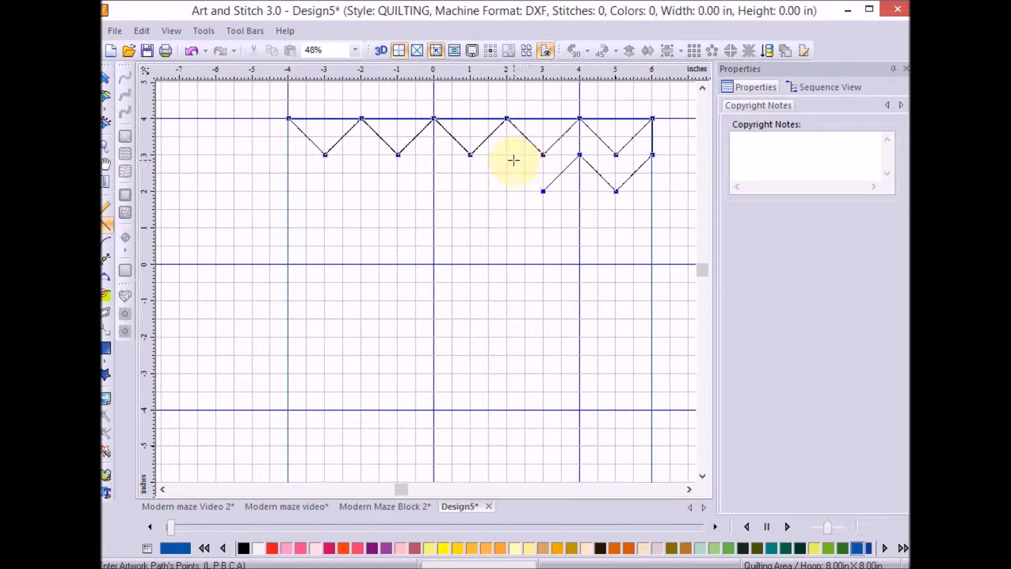
left_click(507, 155)
left_click(471, 191)
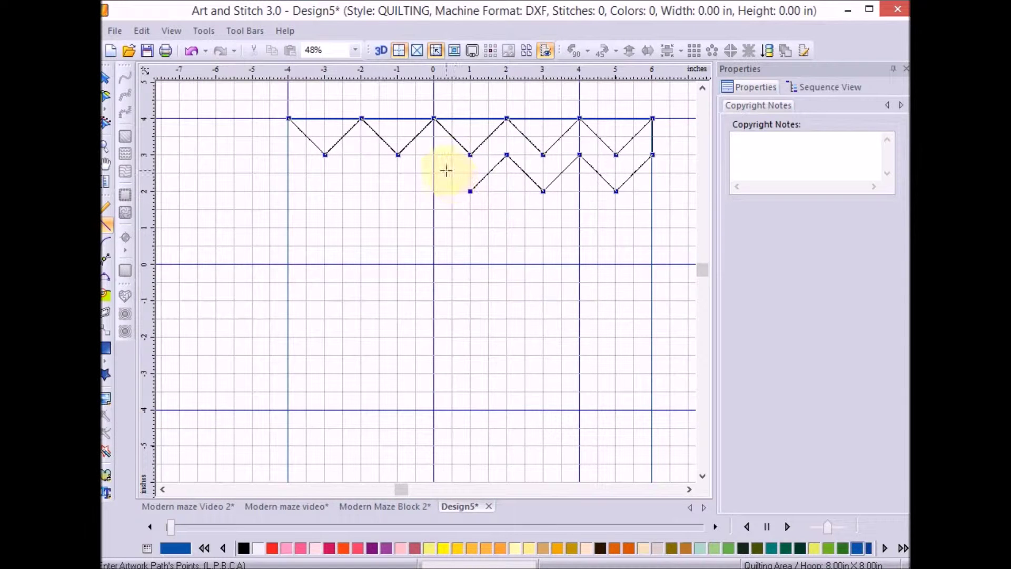
left_click(434, 154)
left_click(398, 190)
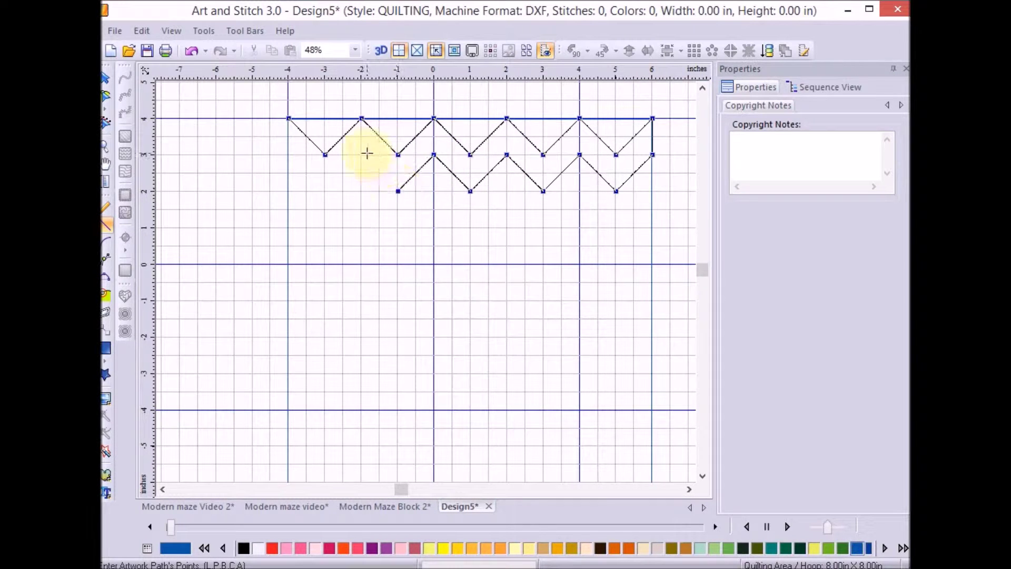
left_click(361, 154)
left_click(325, 190)
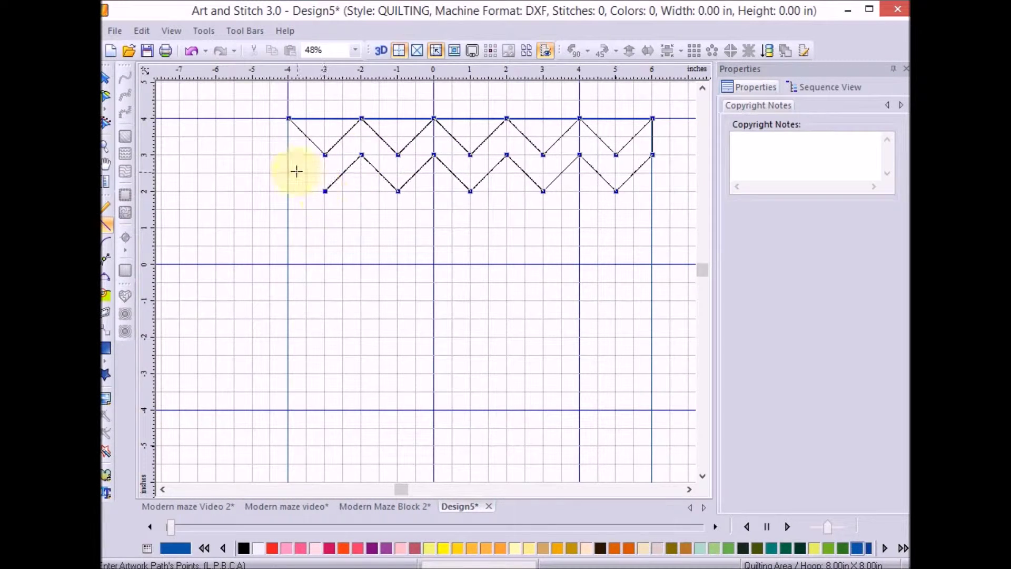
left_click(288, 155)
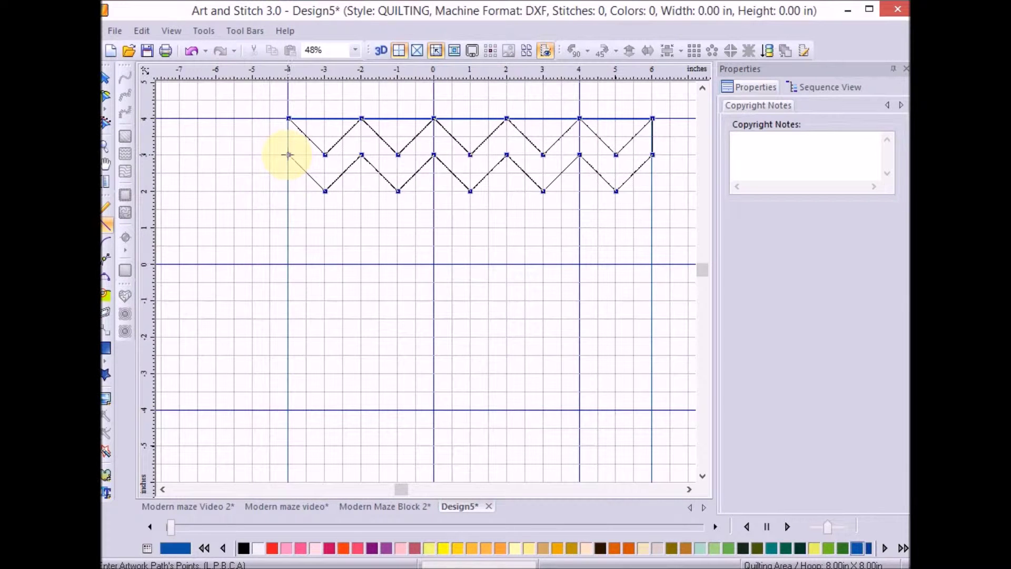
left_click(288, 191)
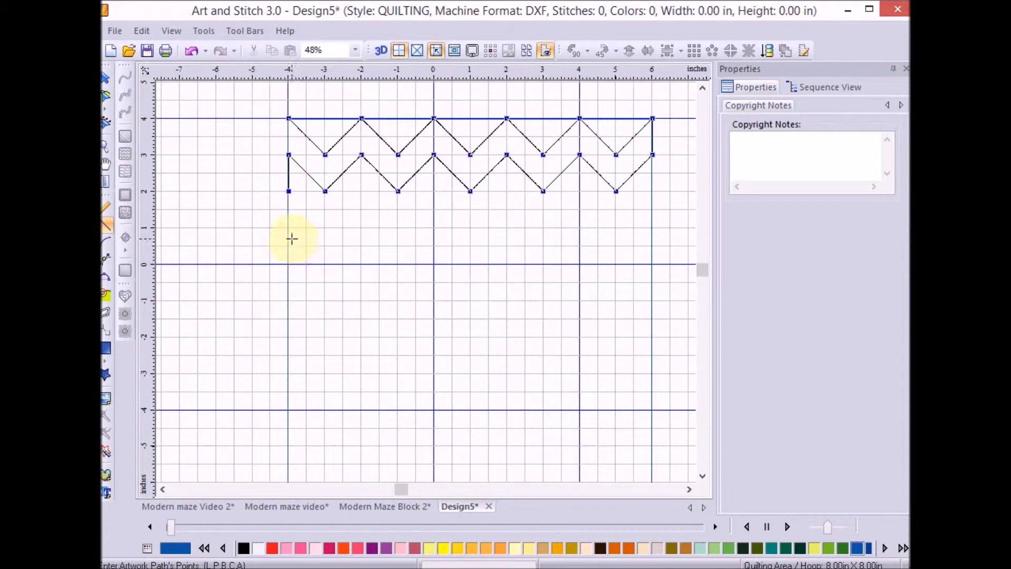
right_click(291, 238)
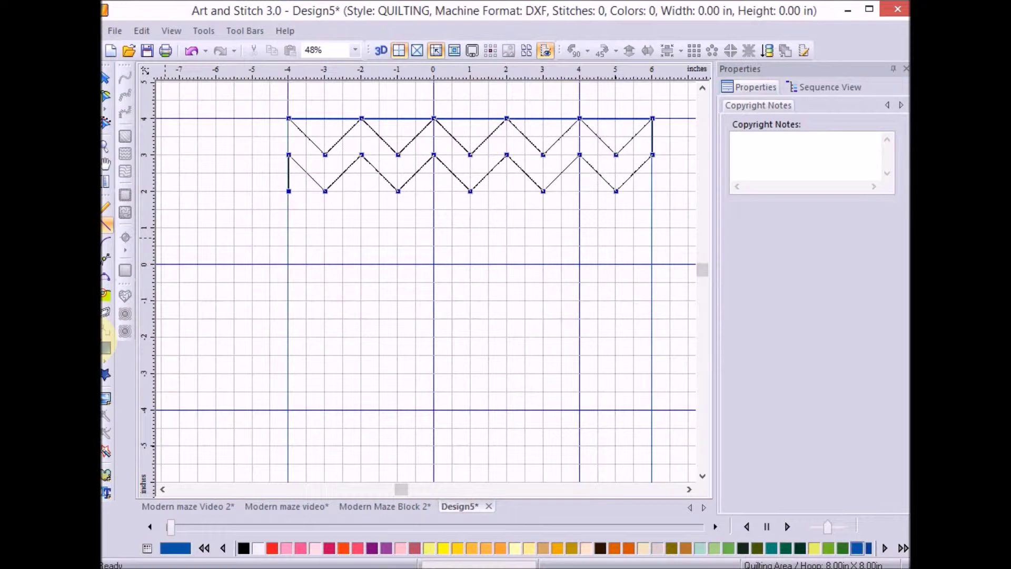
left_click(105, 77)
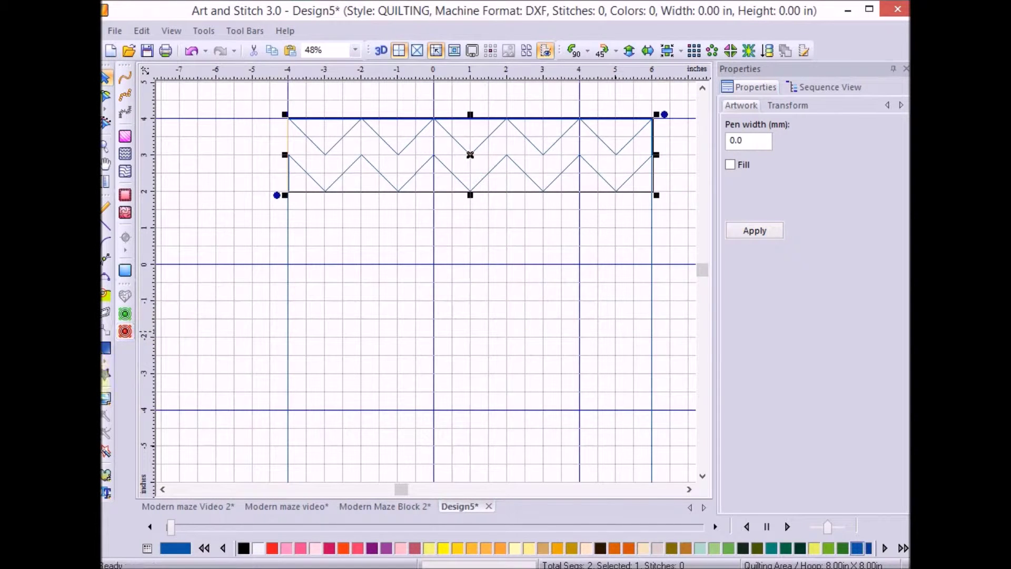
Start an arc path at -4, 2, curve it 0.5 in into the square to -4, 1, and loop back outside the left edge
left_click(105, 279)
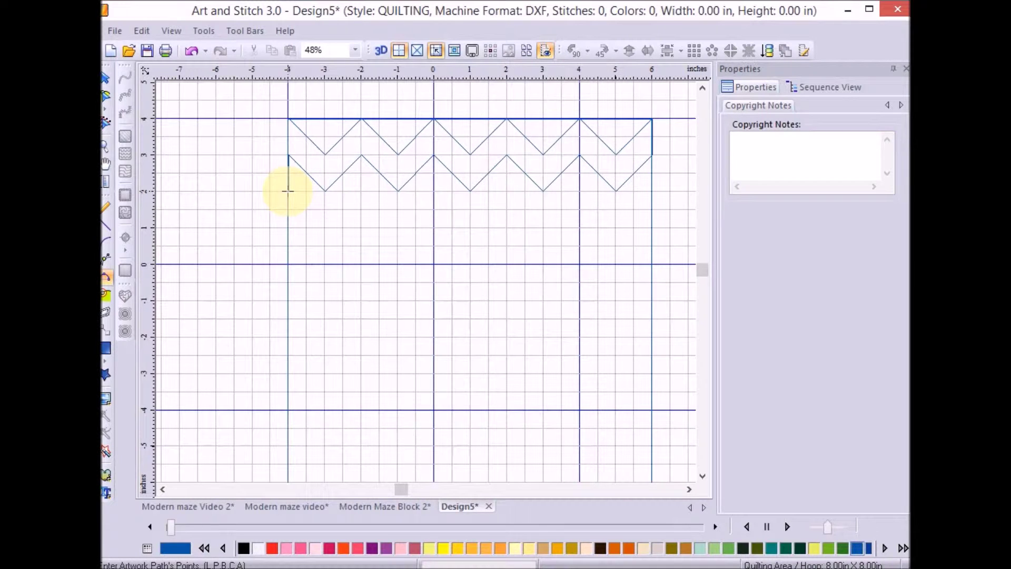
left_click(288, 191)
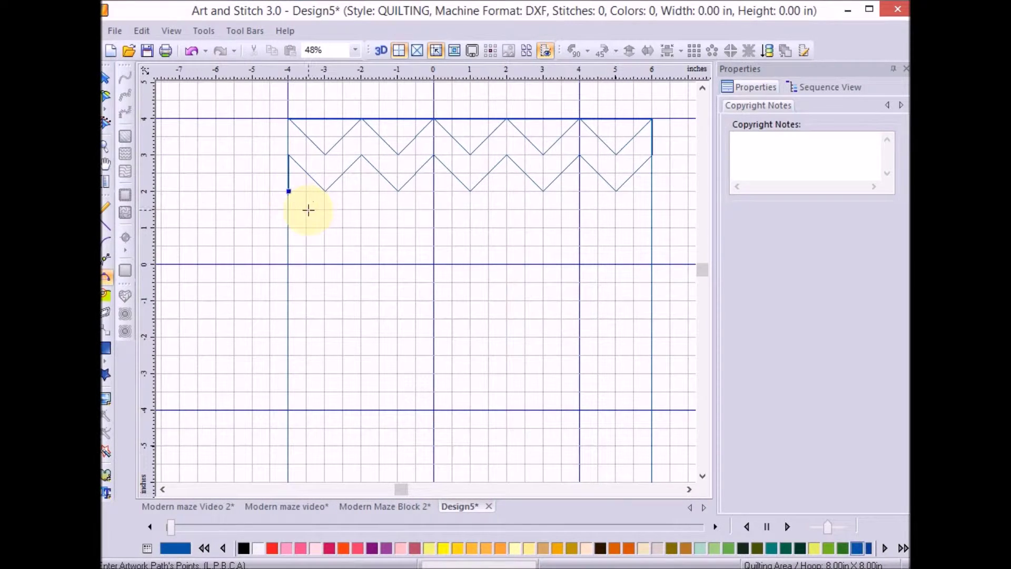
left_click(288, 228)
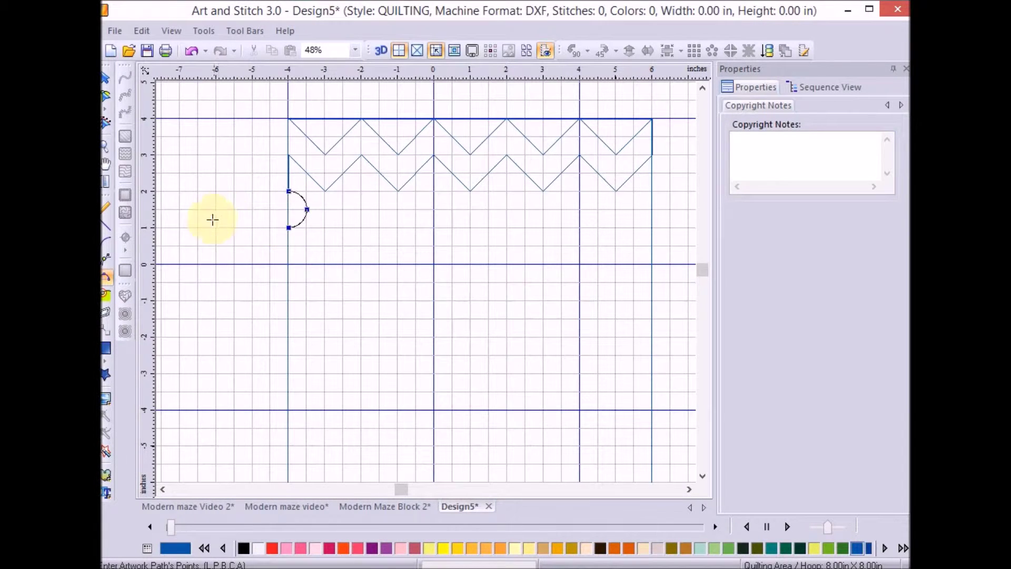
left_click(272, 227)
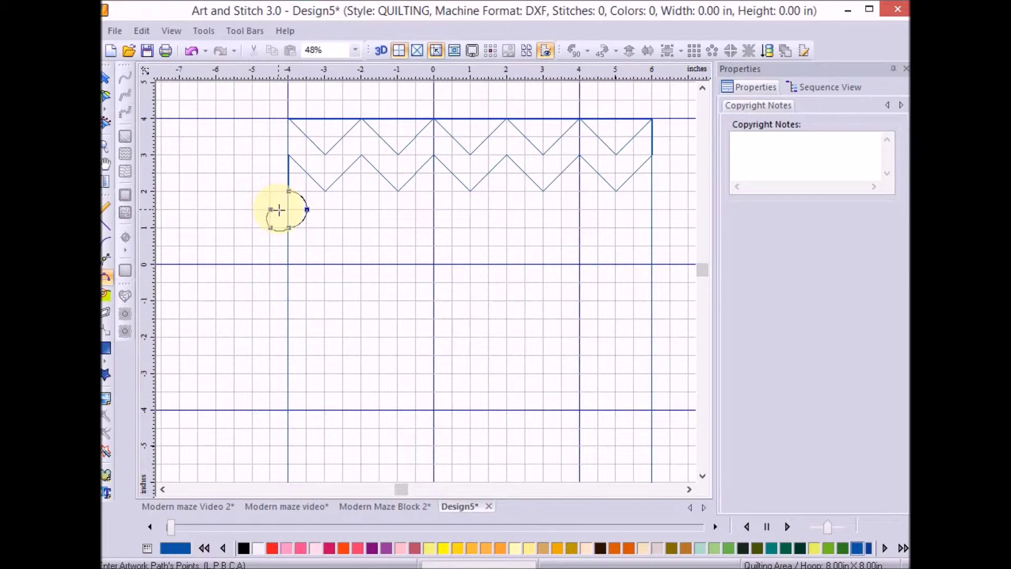
left_click(270, 209)
left_click(289, 191)
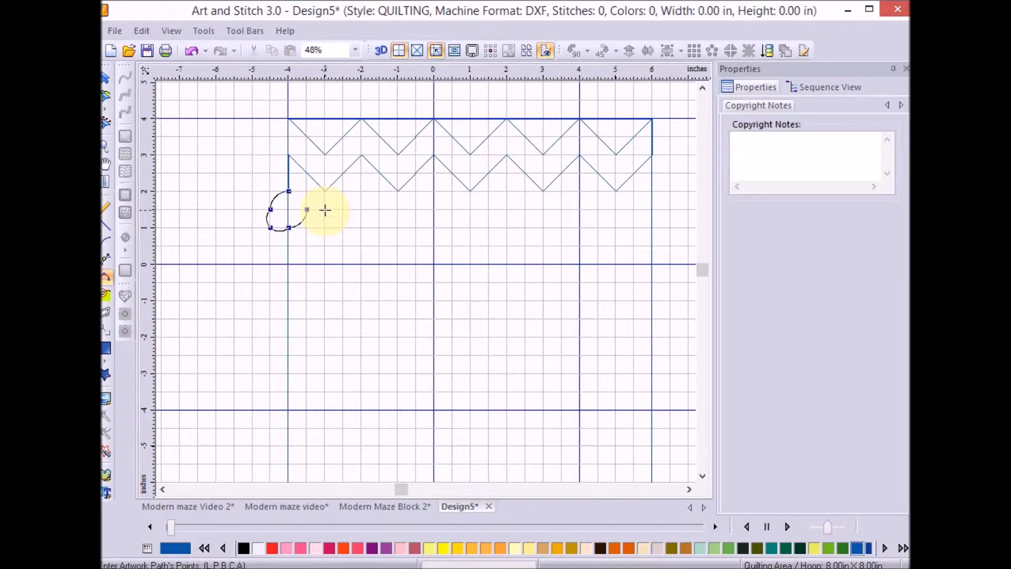
Extend the path with a 1 in straight link and trace a 1 in diameter circle centred at -2 horizontally and 1.5 vertically
left_click(325, 209)
left_click(343, 210)
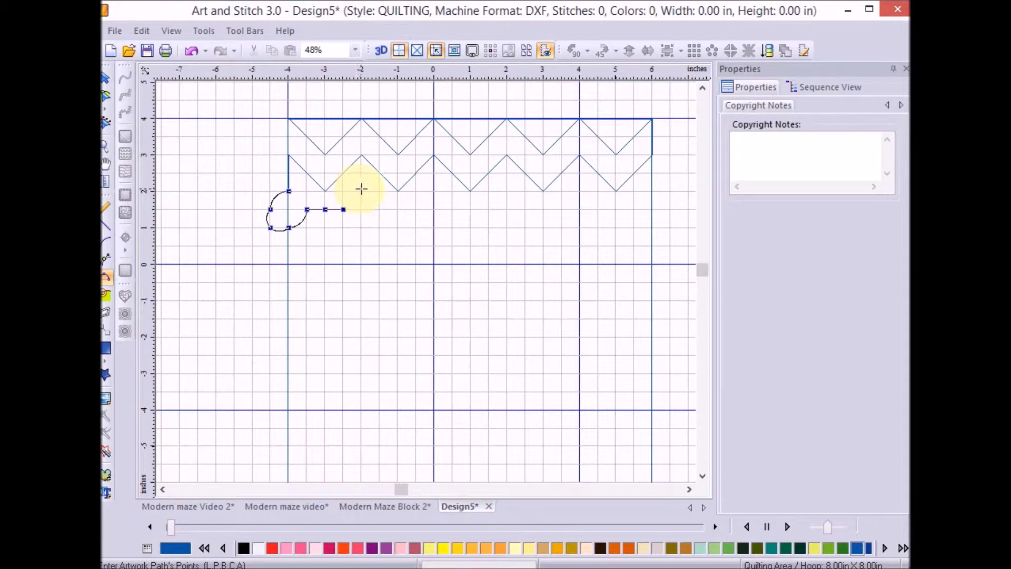
left_click(361, 191)
left_click(379, 210)
left_click(361, 227)
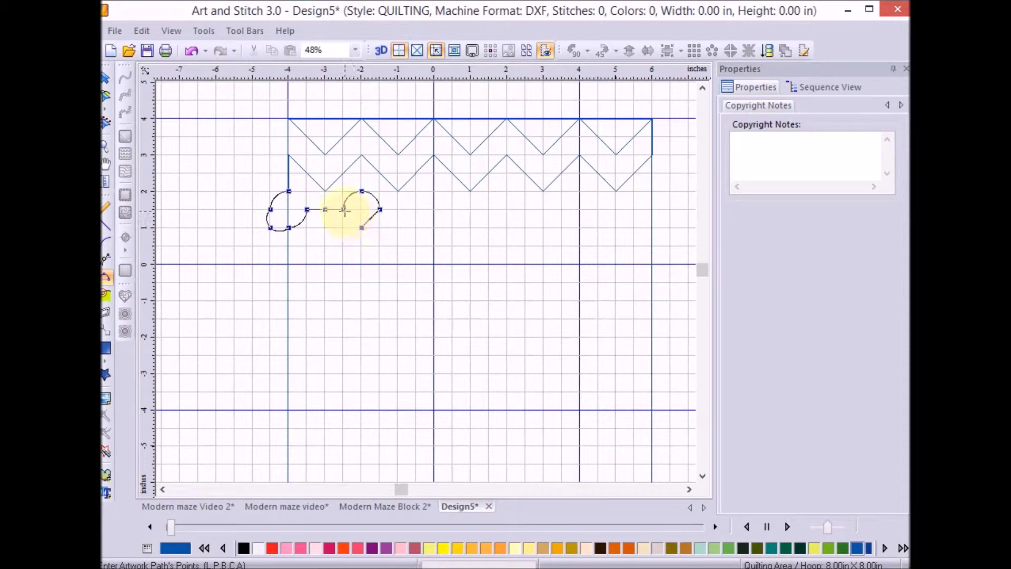
left_click(344, 209)
left_click(362, 191)
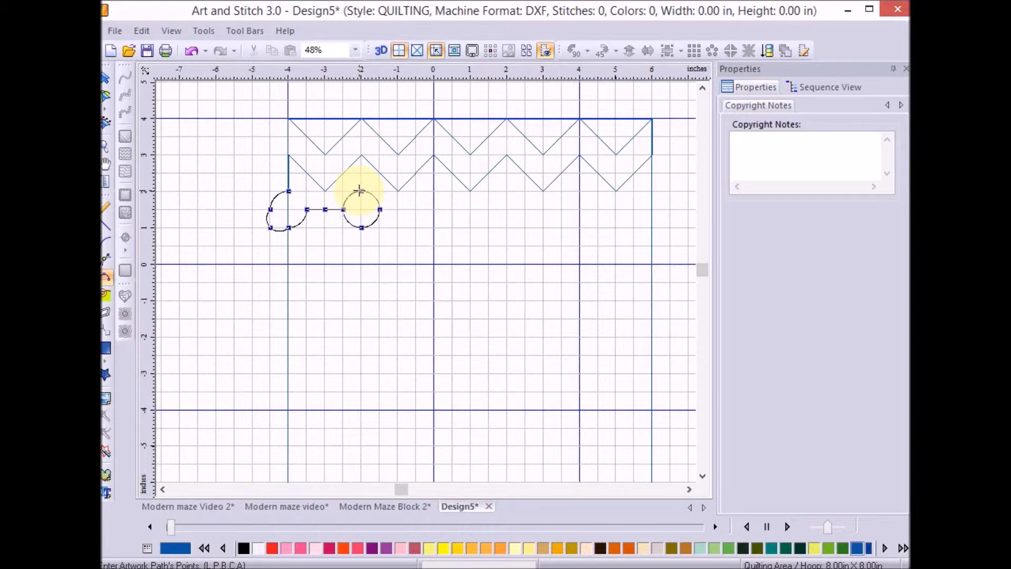
left_click(380, 209)
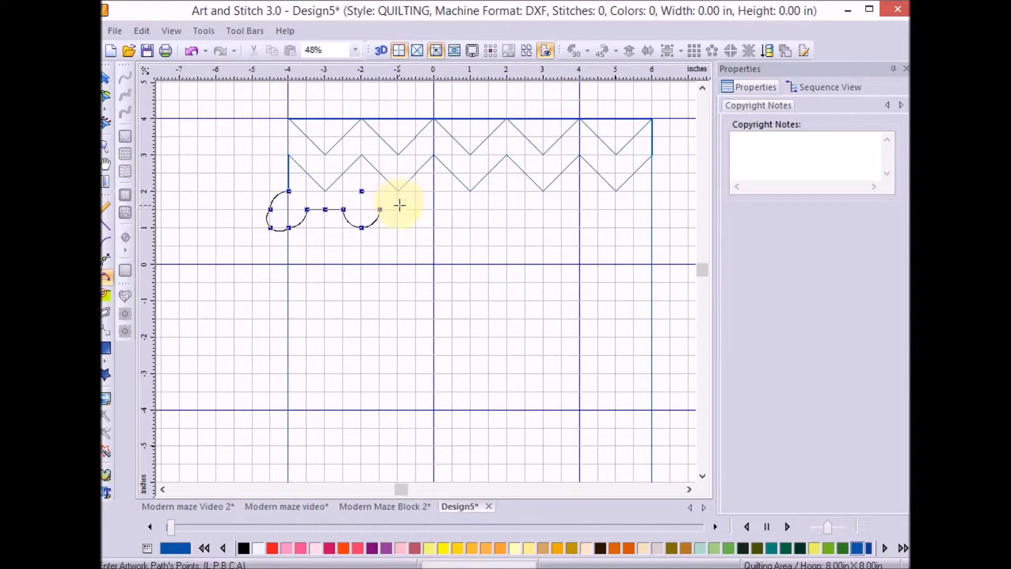
Add another 1 in straight link and trace a 1 in diameter circle centred at 0 horizontally and 1.5 vertically
left_click(399, 209)
left_click(416, 209)
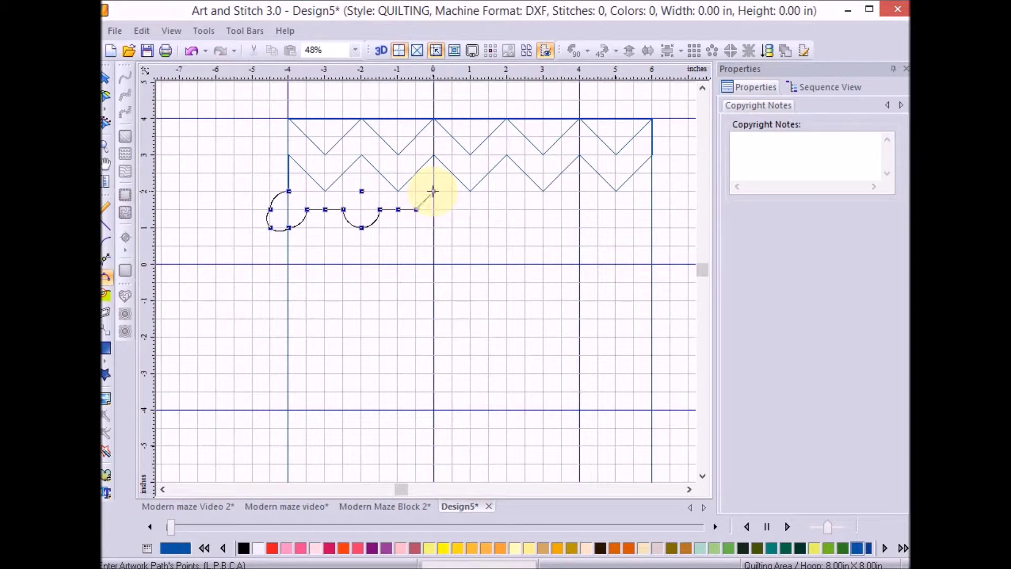
left_click(434, 192)
left_click(452, 210)
left_click(434, 227)
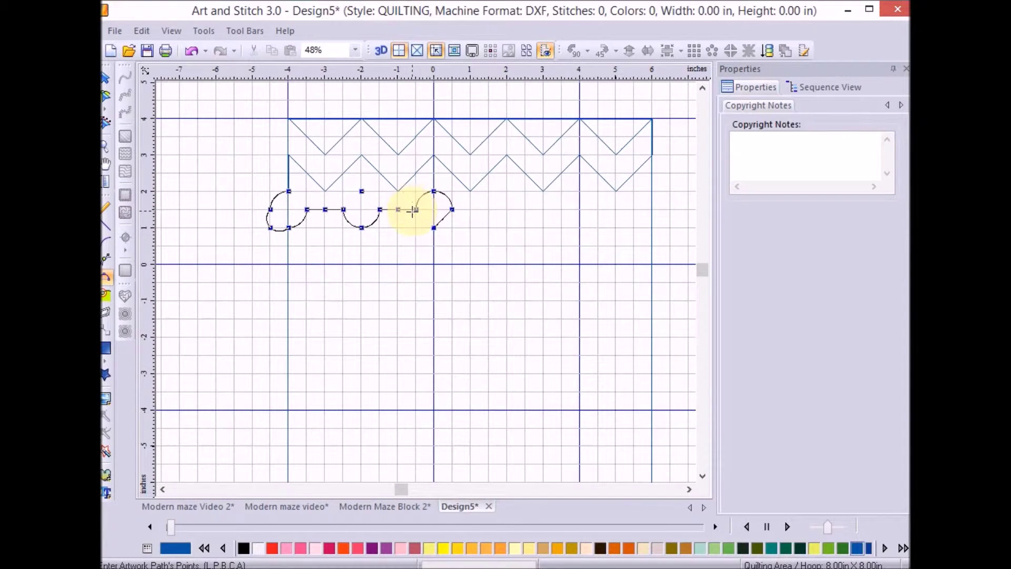
left_click(416, 210)
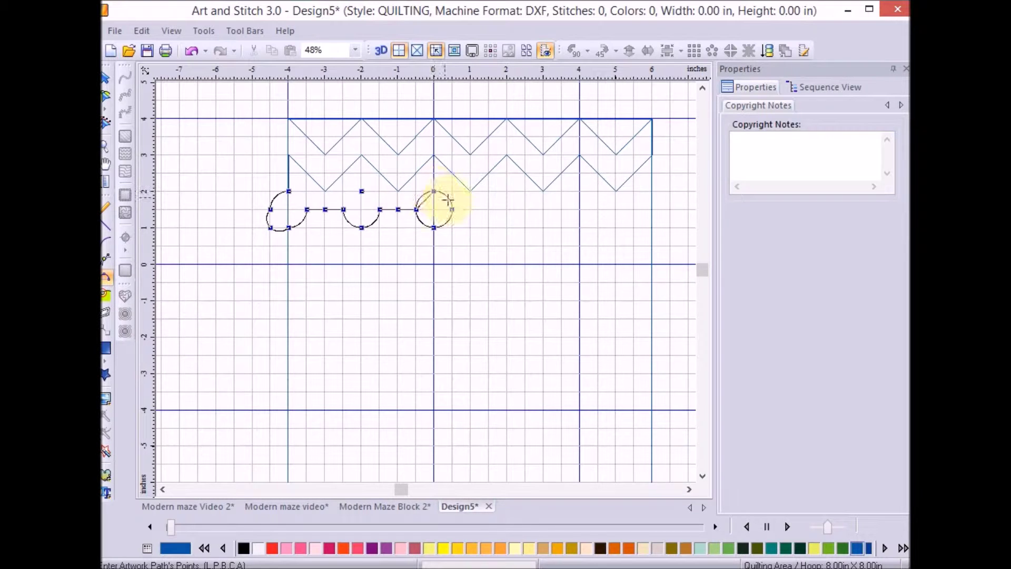
left_click(453, 209)
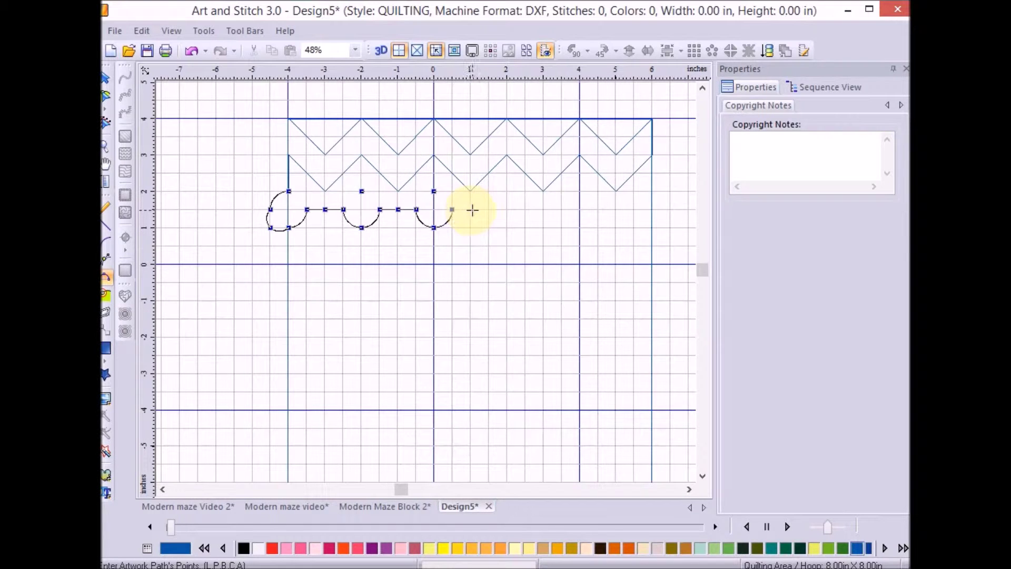
Continue with a 1 in straight link and a 1 in diameter circle centred at 2 horizontally and 1.5 vertically
left_click(470, 210)
left_click(488, 210)
left_click(506, 191)
left_click(525, 209)
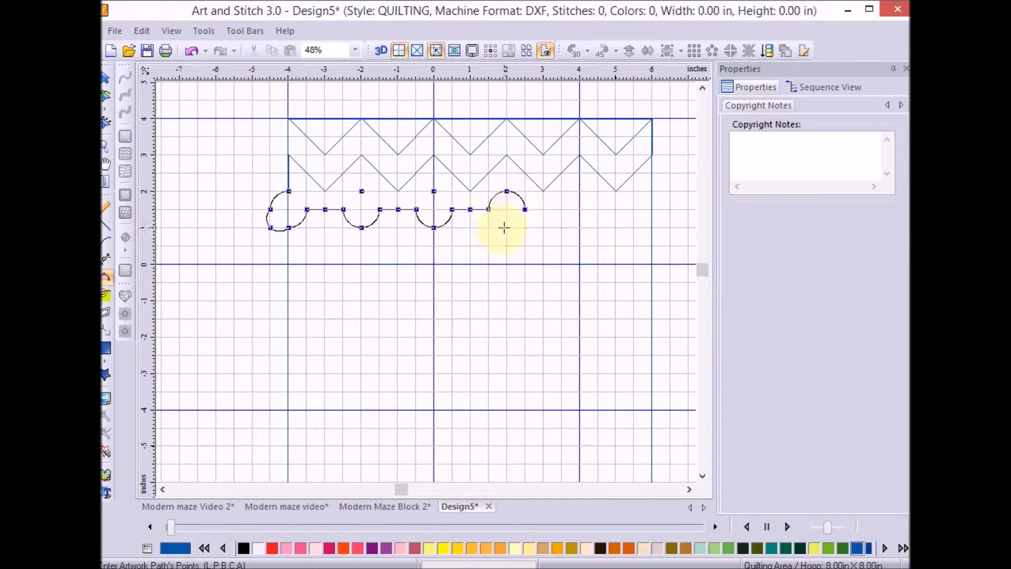
left_click(506, 228)
left_click(489, 209)
left_click(525, 211)
Continue the row of links and circles to the square's right edge, tracing a 1 in diameter circle centred at 6 horizontally and 1.5 vertically
left_click(544, 211)
left_click(579, 209)
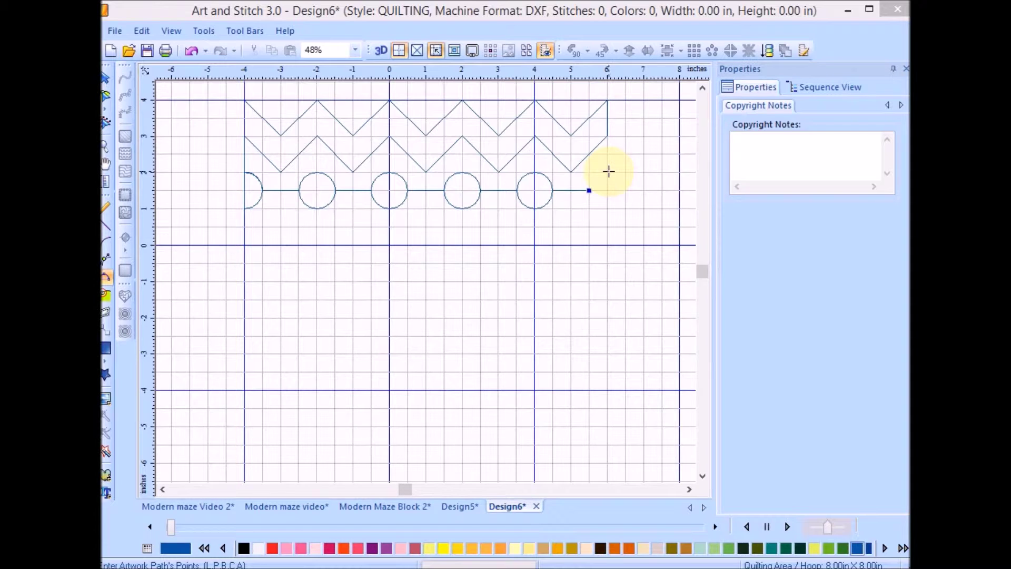
left_click(608, 172)
left_click(626, 190)
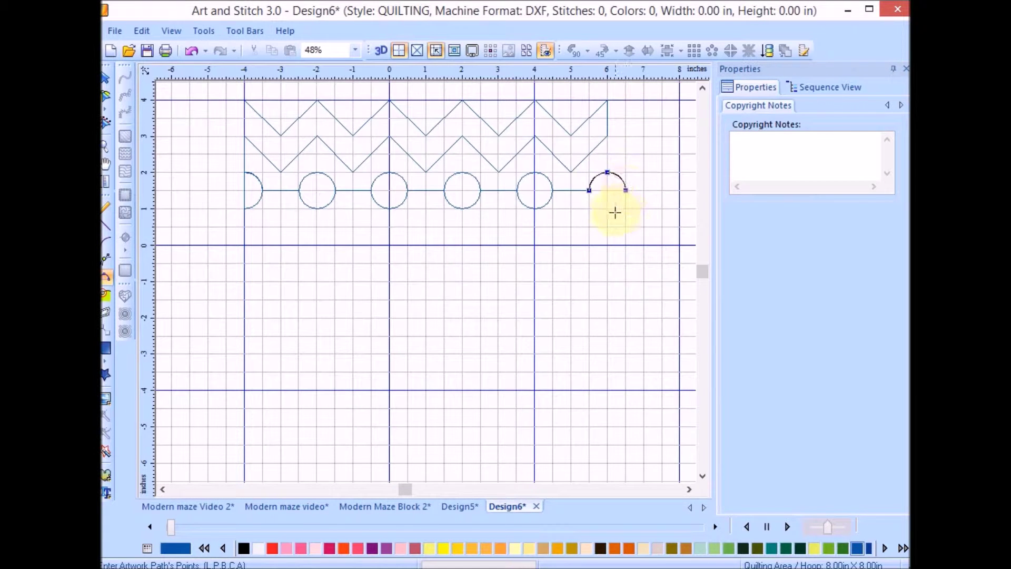
left_click(607, 209)
left_click(589, 191)
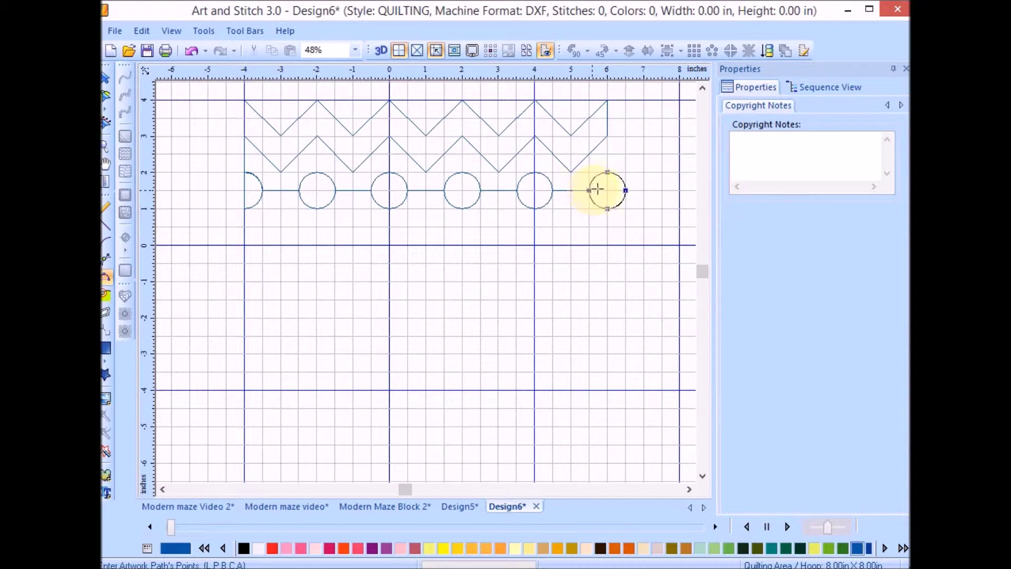
left_click(608, 171)
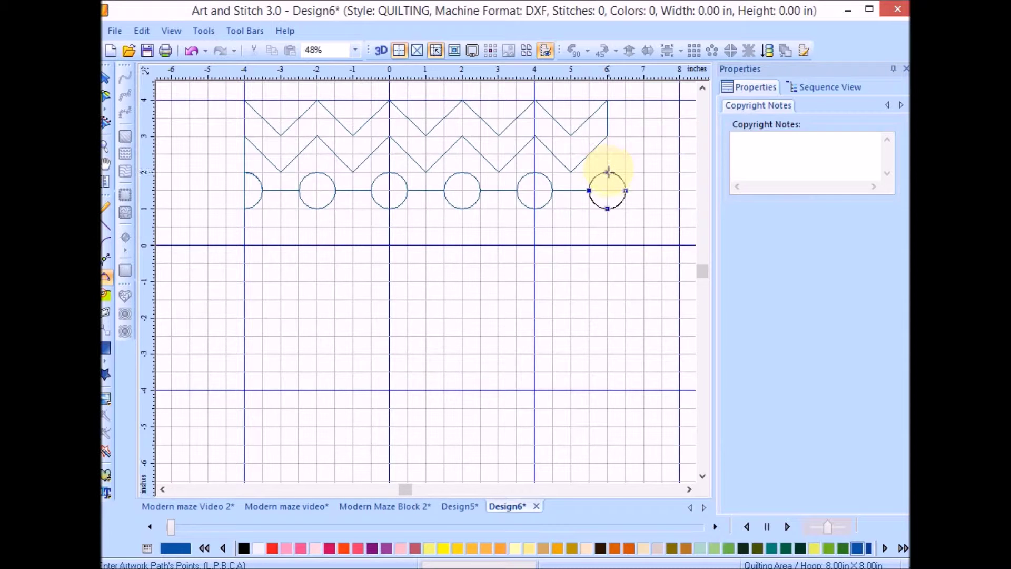
left_click(607, 172)
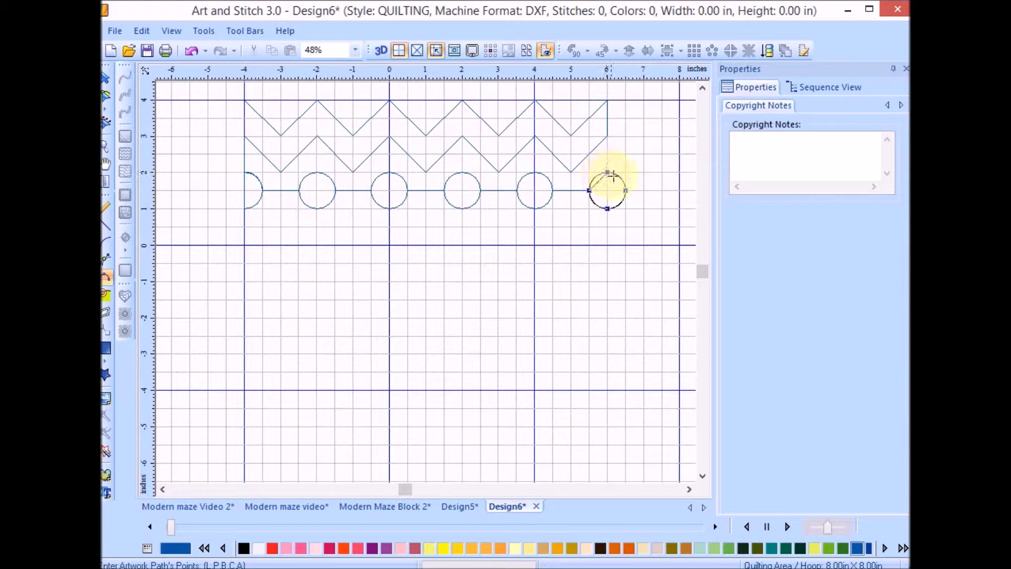
left_click(626, 190)
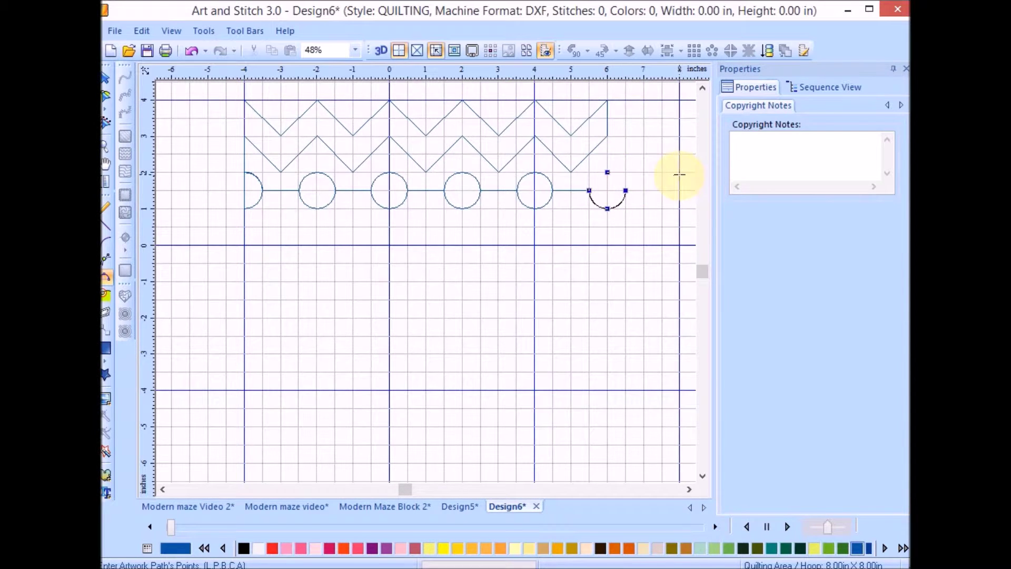
Route the path through an extra point outside the right edge, end it at 6, 1, and finish the path
left_click(601, 207)
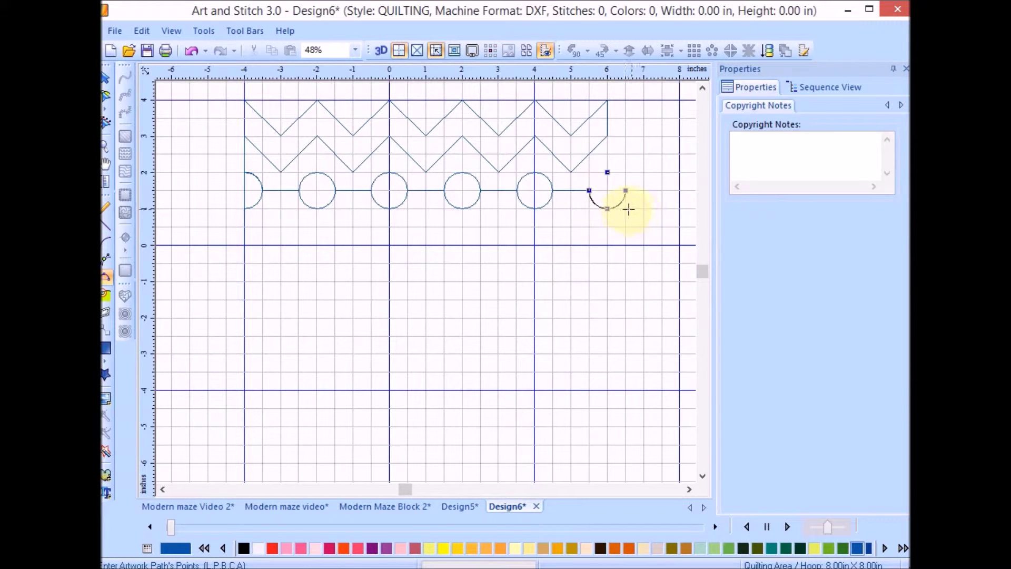
left_click(626, 209)
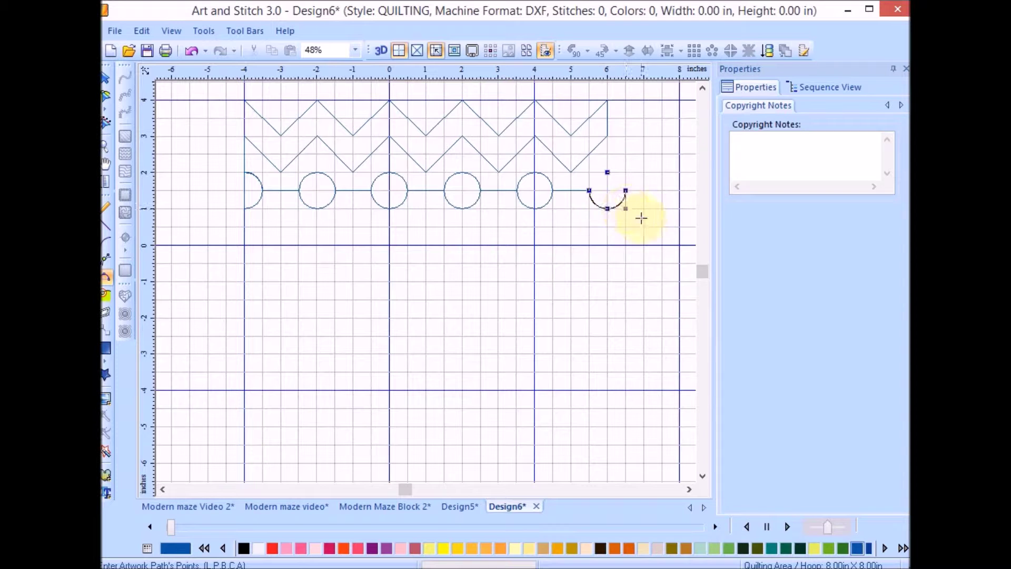
left_click(606, 208)
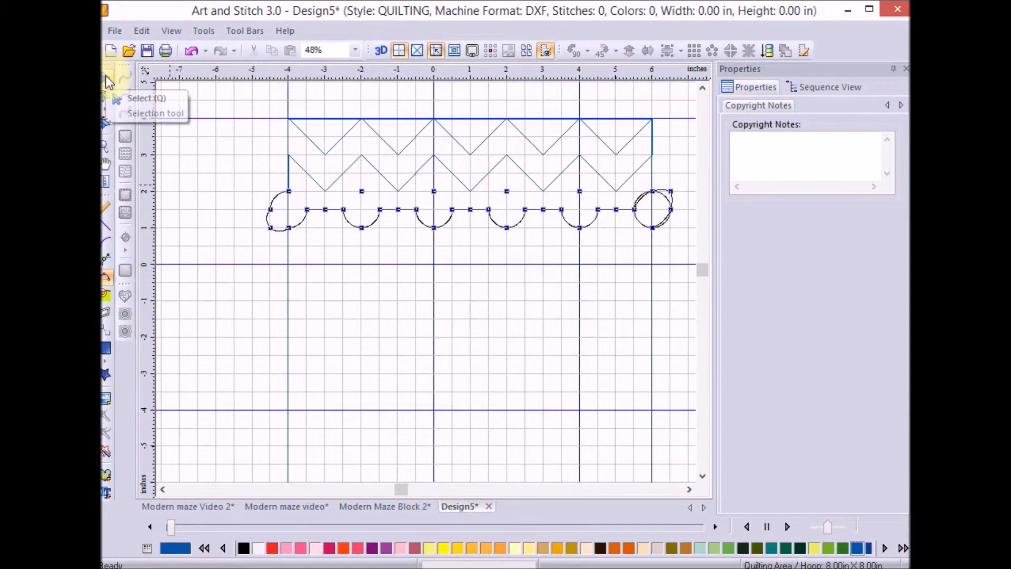
left_click(106, 76)
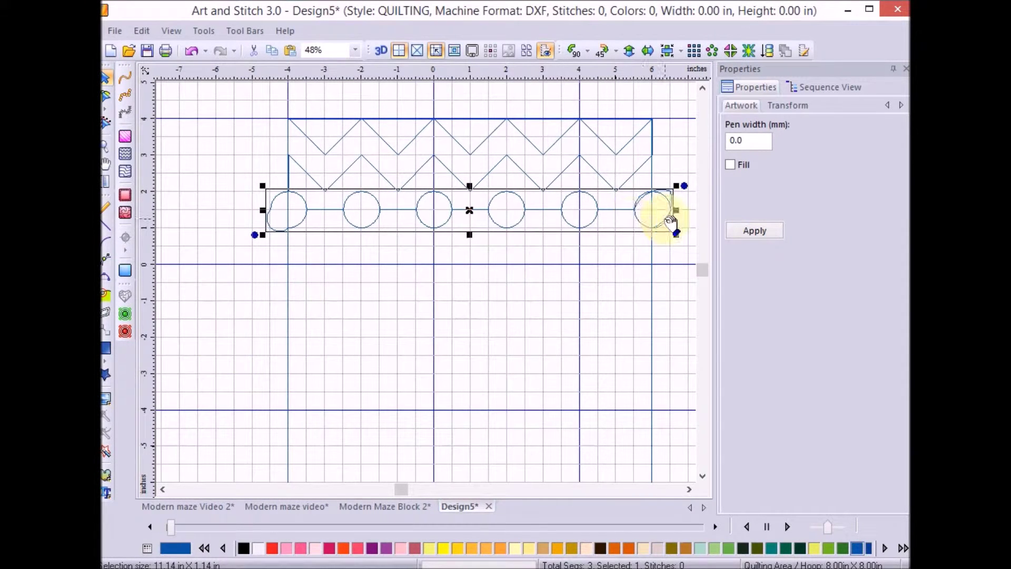
Reshape the circle row by deleting the two points outside the square's left edge, at -4.5, 1.5 and -4.5, 1
left_click(108, 106)
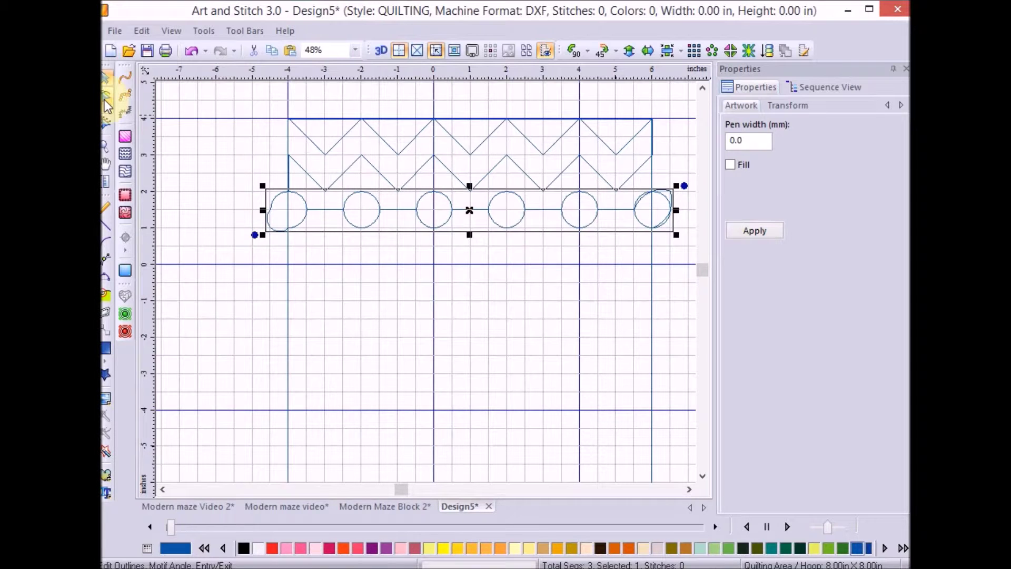
left_click(105, 101)
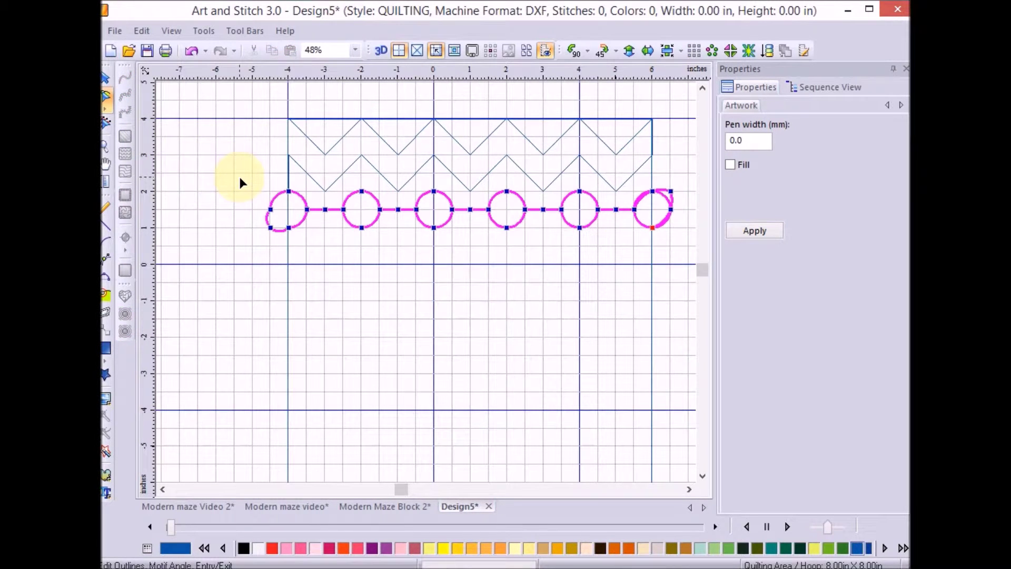
key("z")
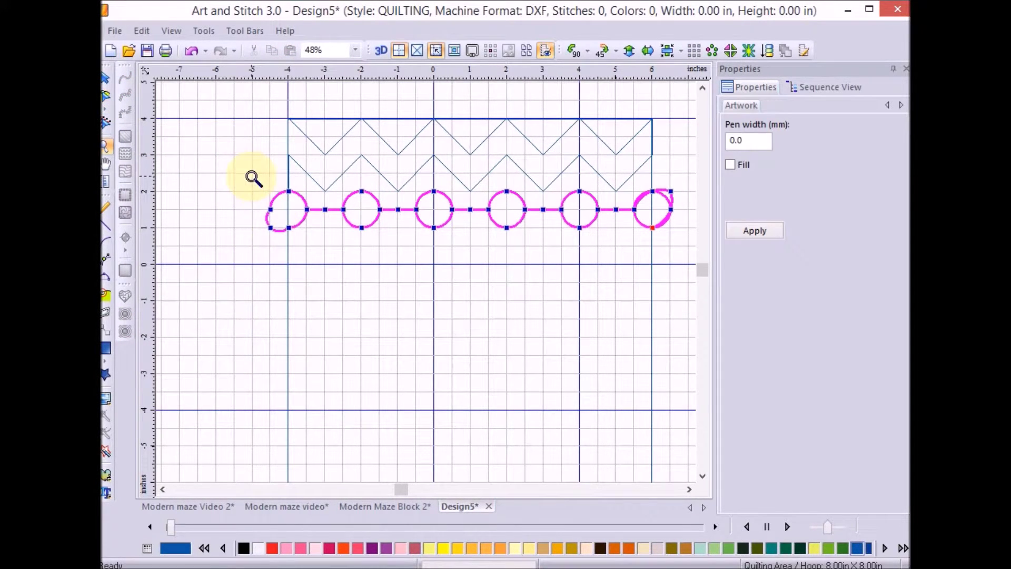
left_click_drag(253, 178, 330, 252)
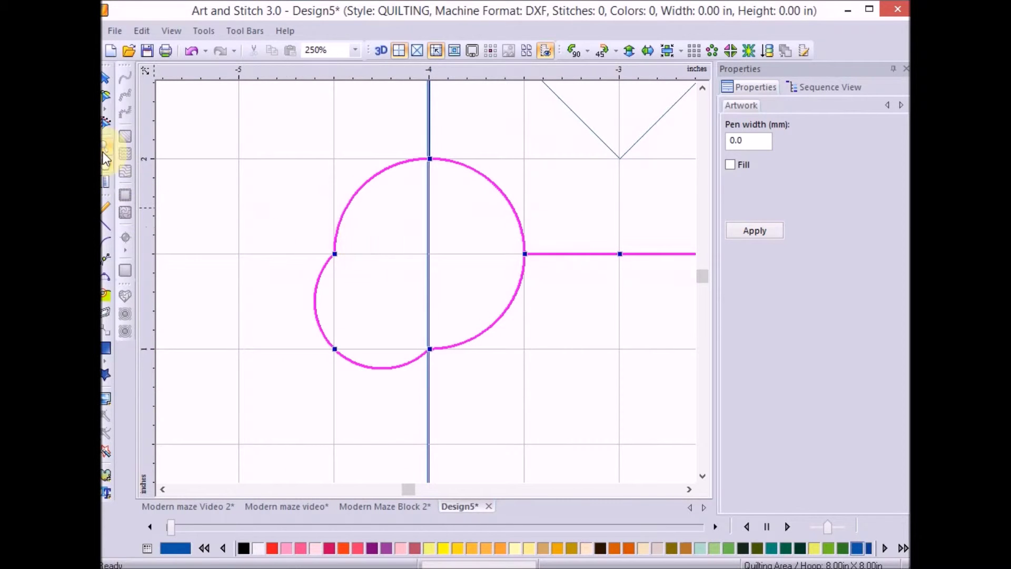
left_click(104, 103)
left_click(335, 254)
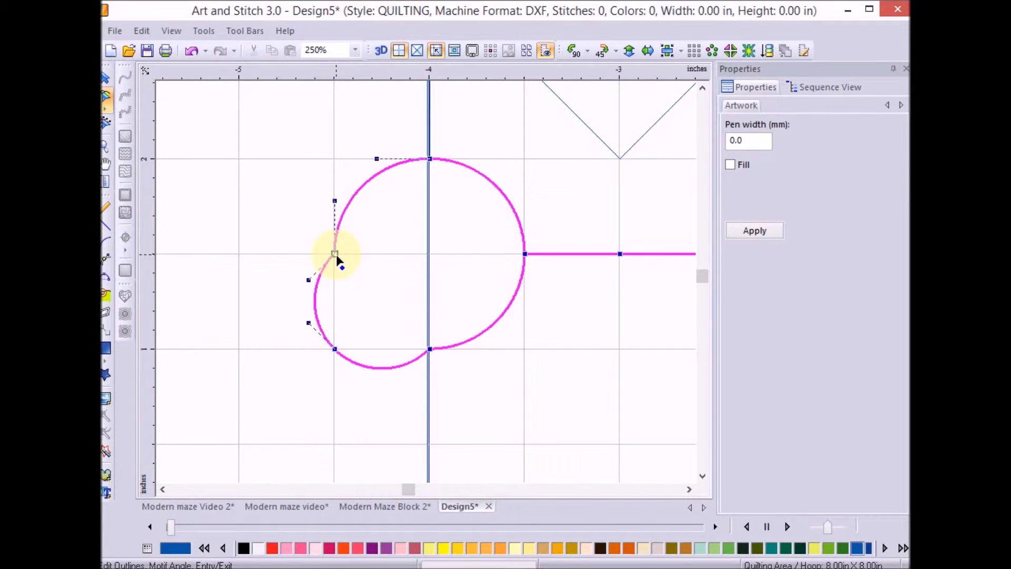
right_click(336, 256)
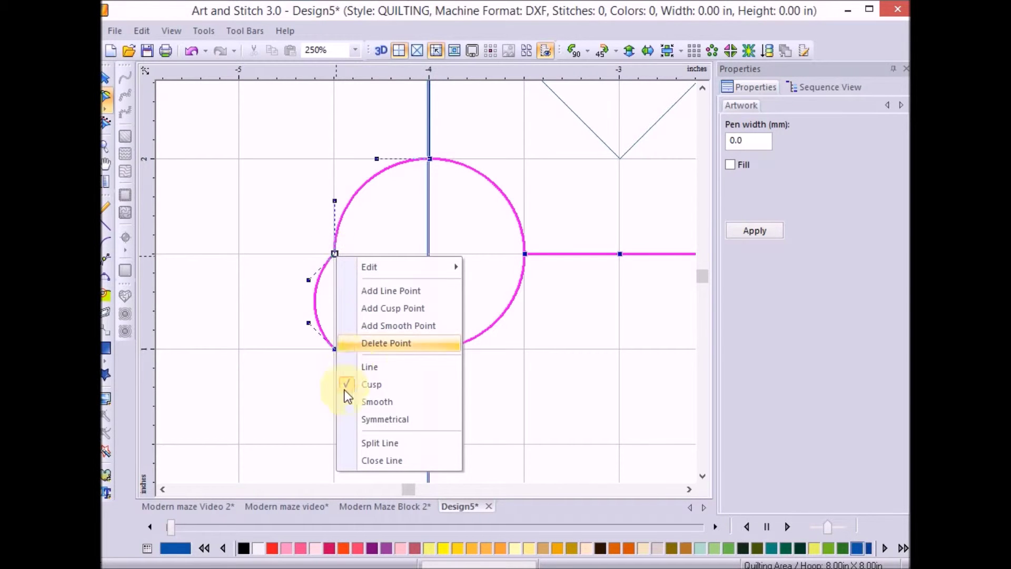
left_click(405, 347)
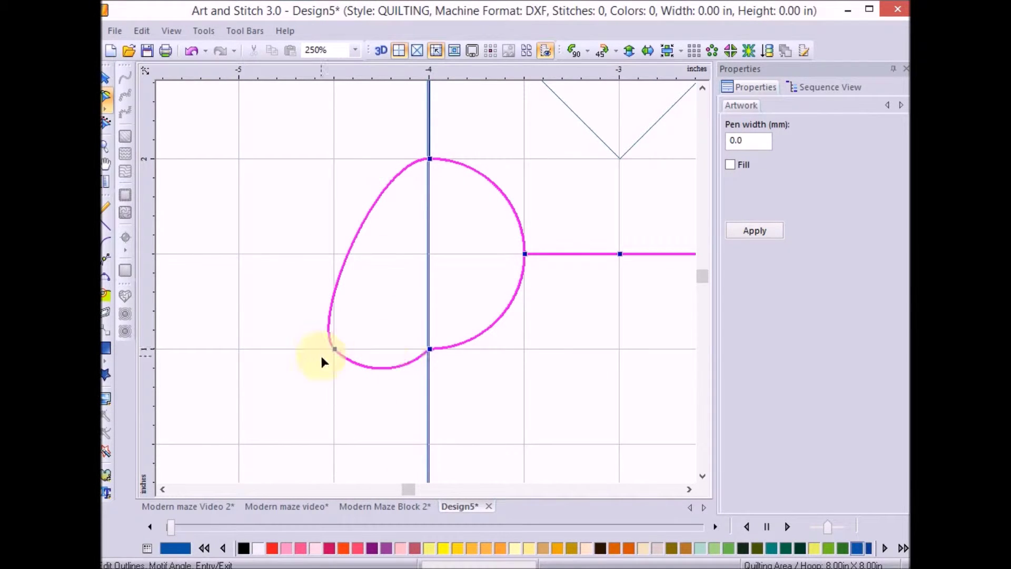
left_click(336, 352)
right_click(336, 353)
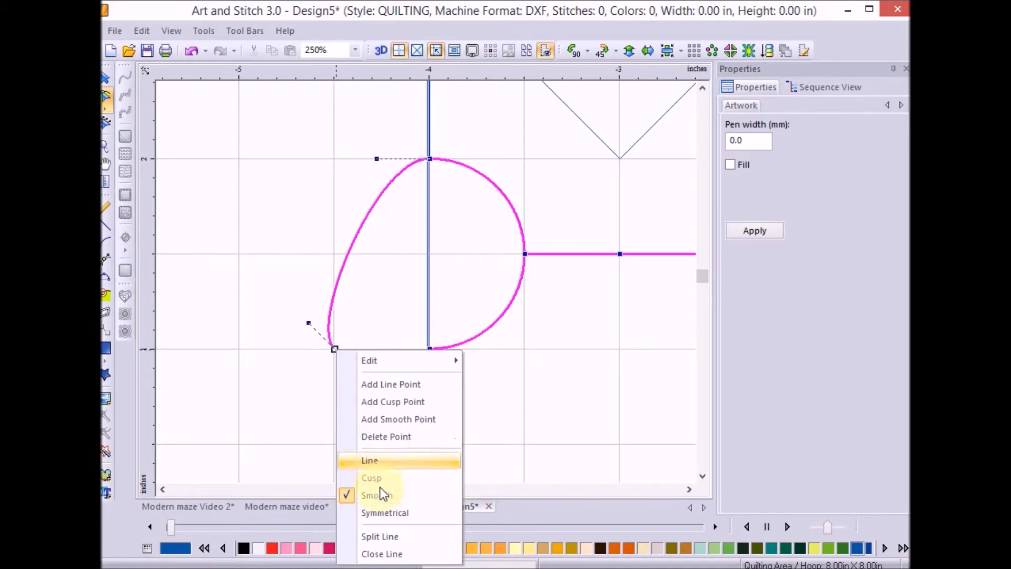
left_click(396, 438)
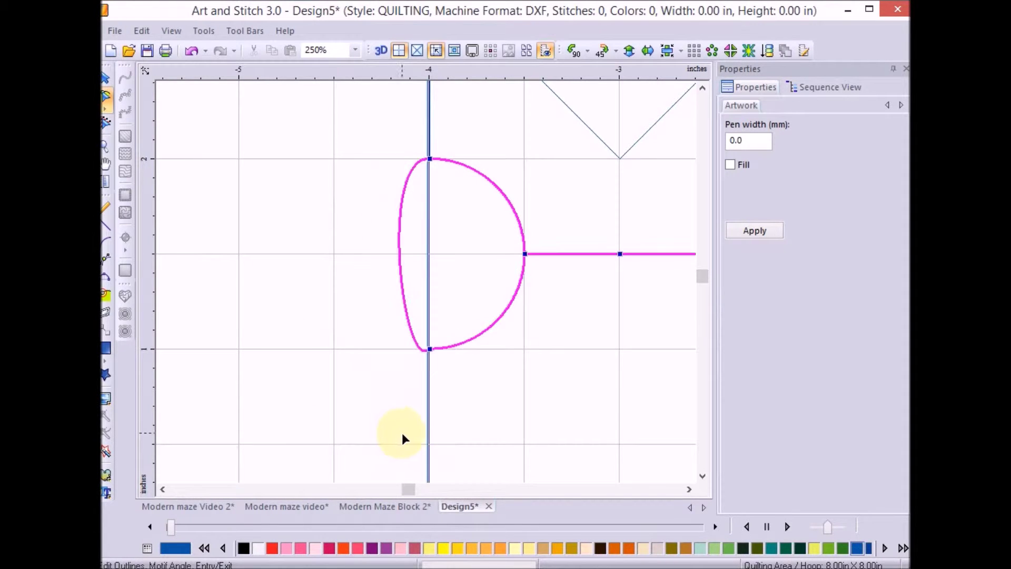
Swing the curve handle of the point at -4, 1 upward along the square's left edge to flatten the outer curve
left_click(430, 350)
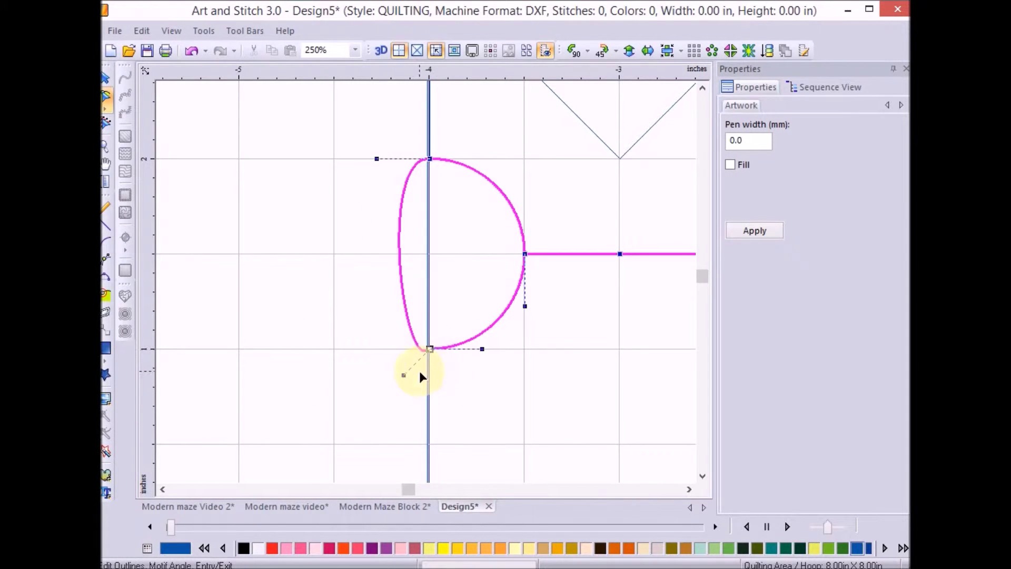
right_click(431, 356)
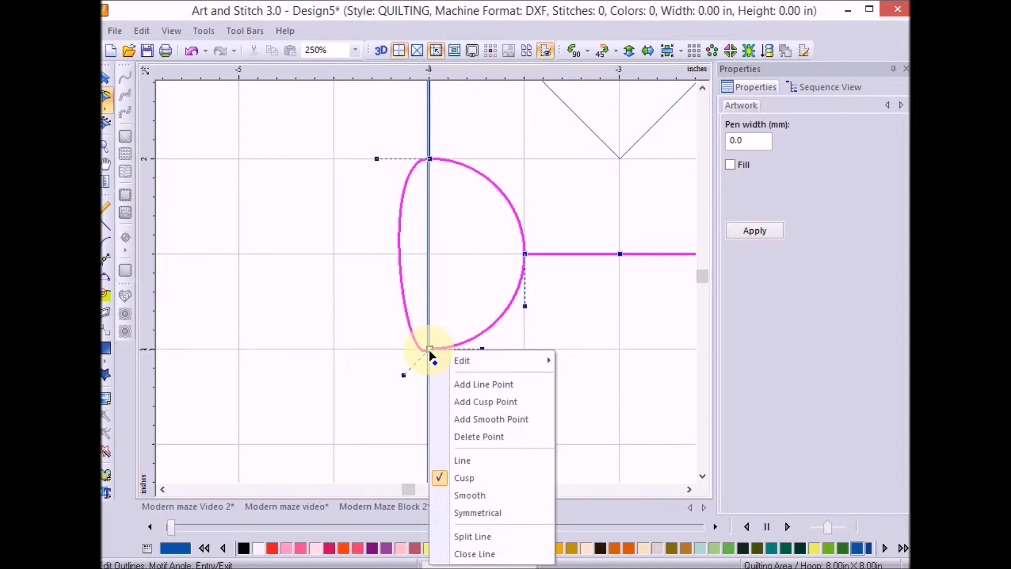
left_click(403, 375)
left_click_drag(394, 330, 428, 278)
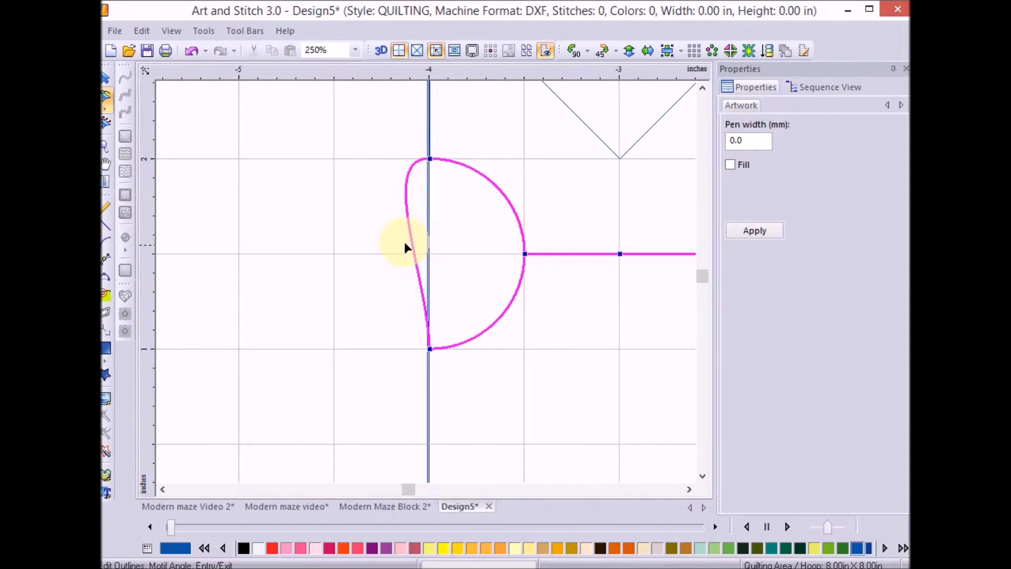
Try to convert the point at -4, 2 on the circle row to a cusp
left_click(430, 159)
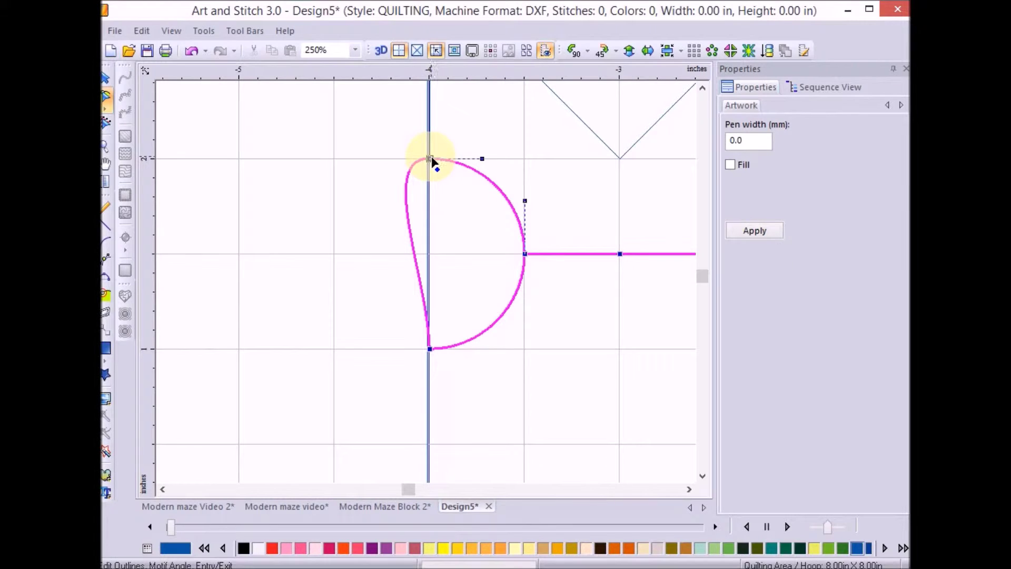
right_click(431, 160)
left_click(466, 289)
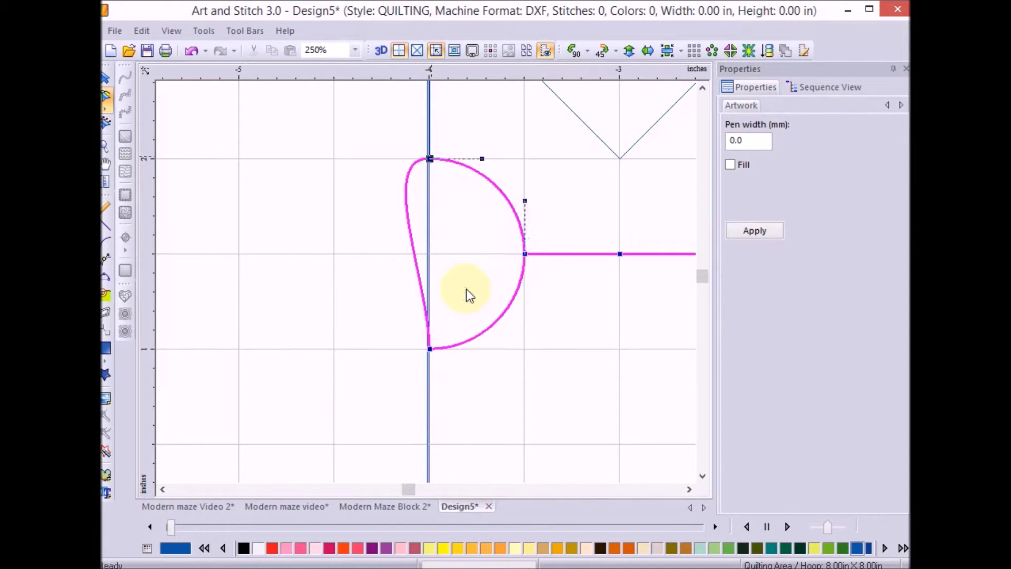
left_click(431, 160)
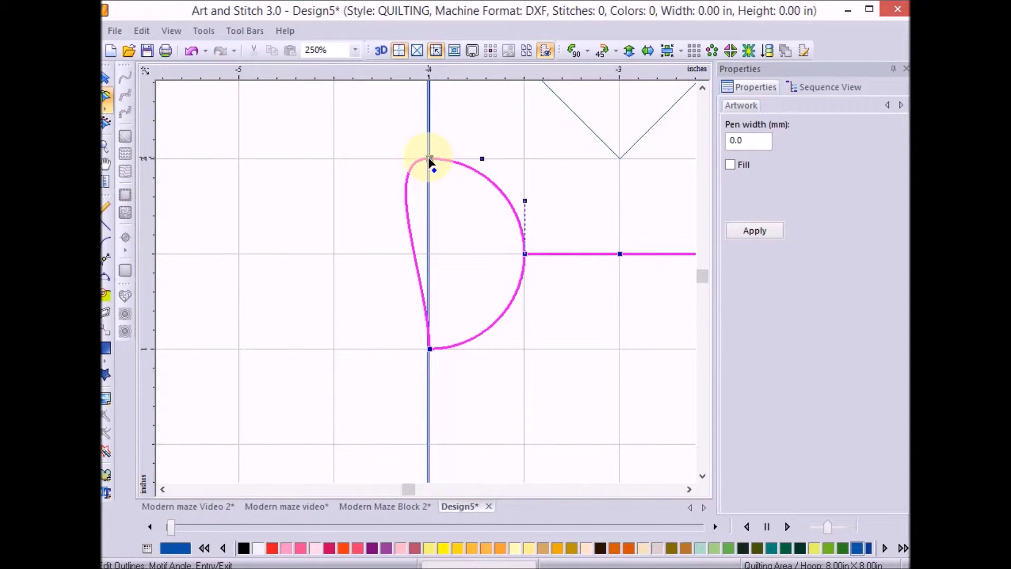
left_click(405, 183)
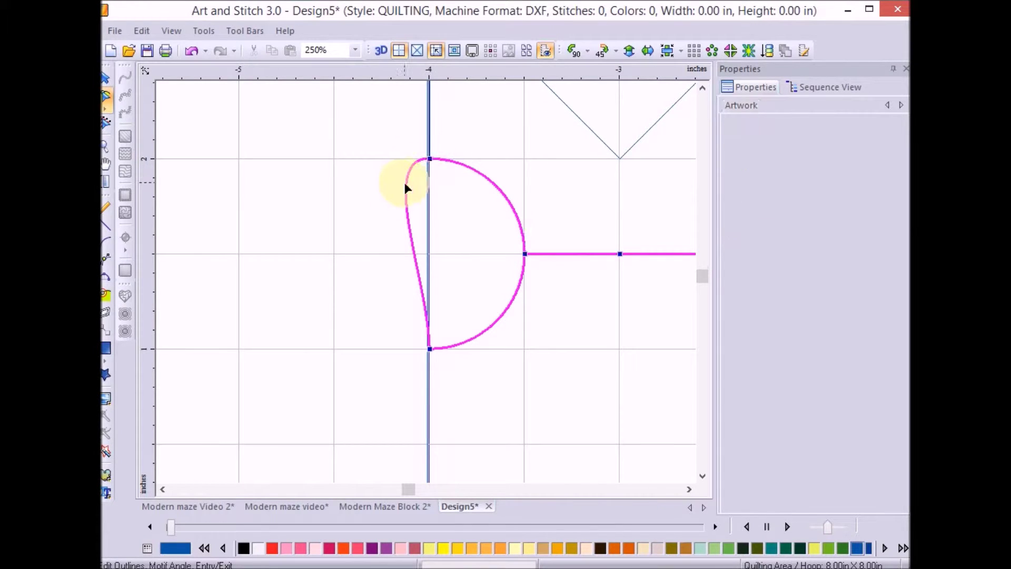
Move the overlapping start point slightly above -4, 2 and convert the point left at -4, 2 to a cusp
left_click(430, 159)
left_click_drag(430, 158, 429, 141)
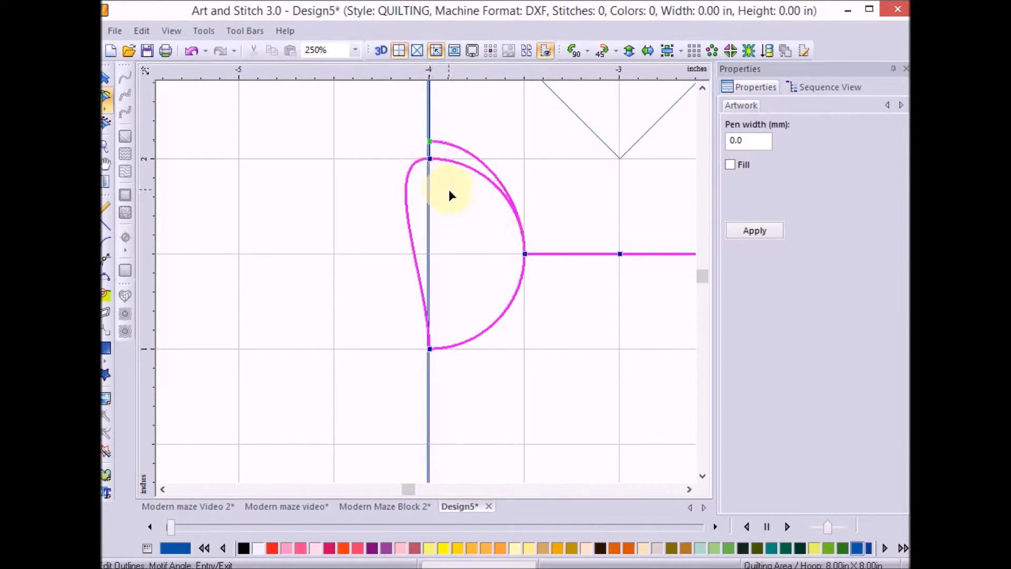
left_click(431, 161)
right_click(432, 161)
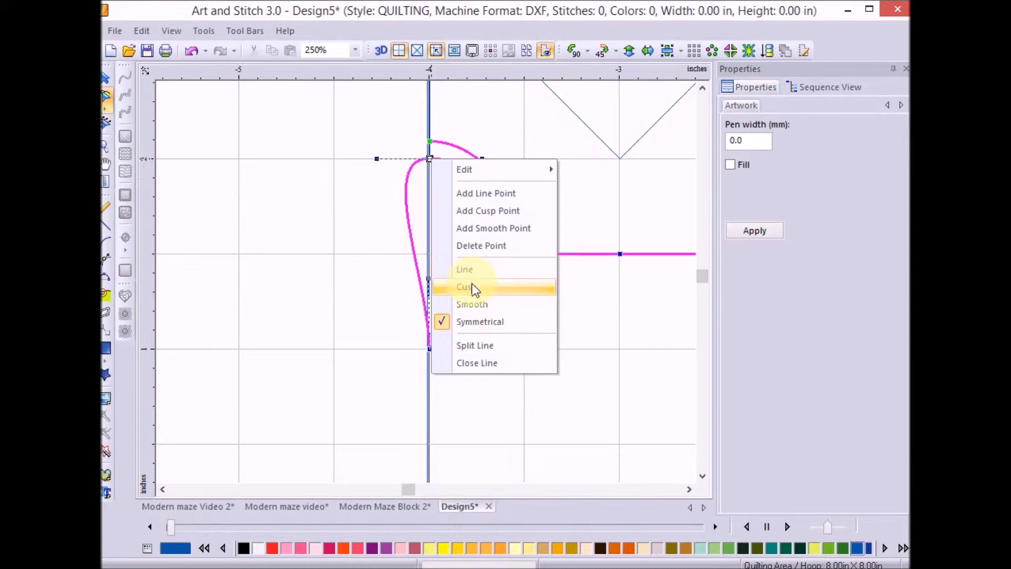
left_click(473, 303)
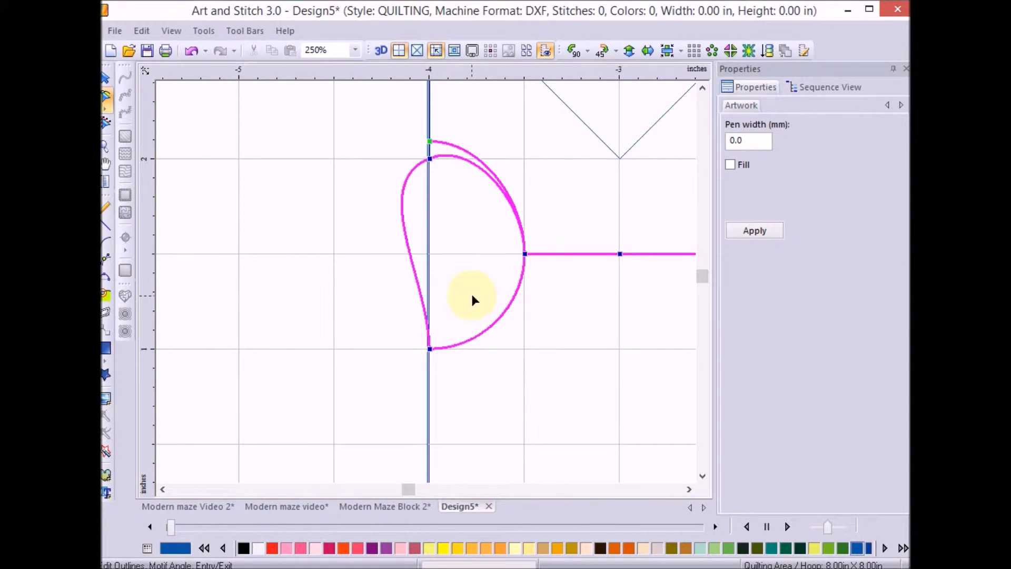
left_click(425, 157)
left_click(429, 163)
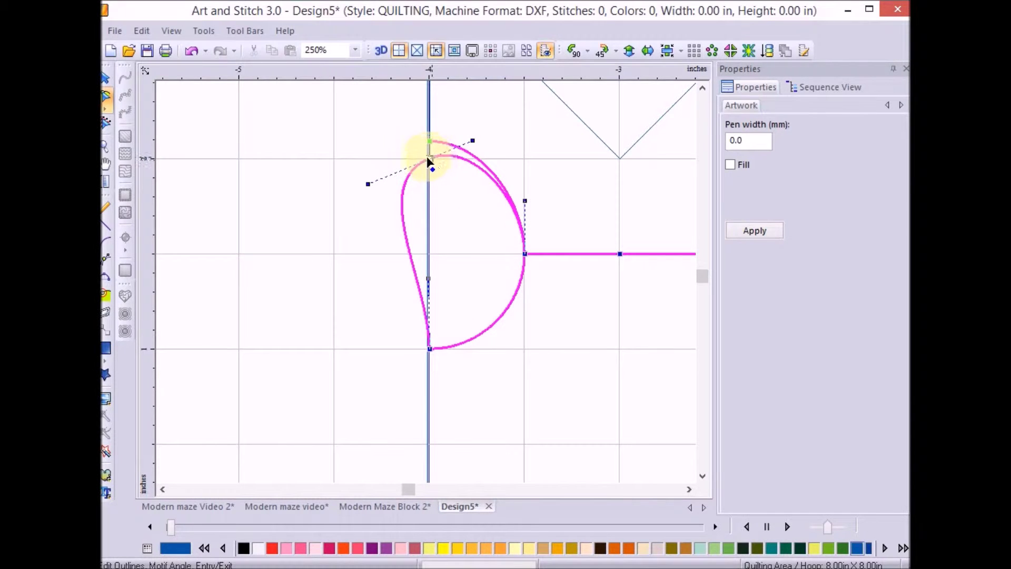
right_click(428, 161)
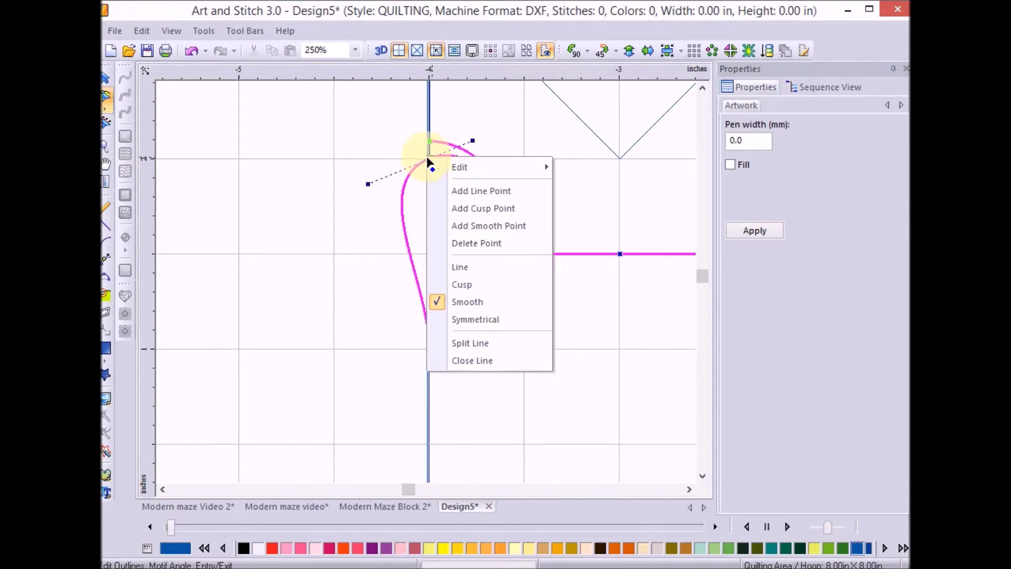
left_click(467, 288)
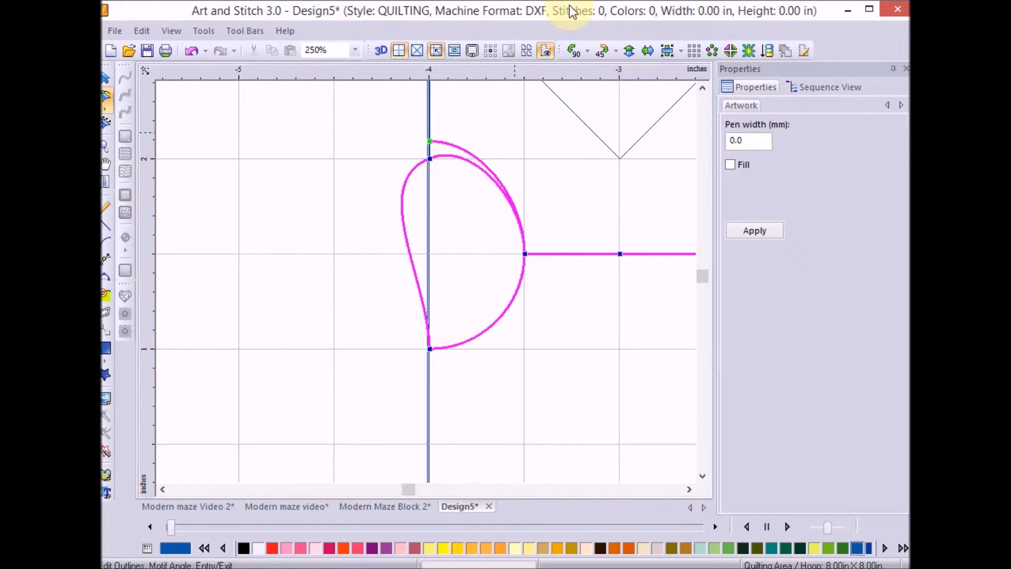
Swing the cusp's outer curve handle down along the square's left edge and return the start point to -4, 2
left_click(433, 161)
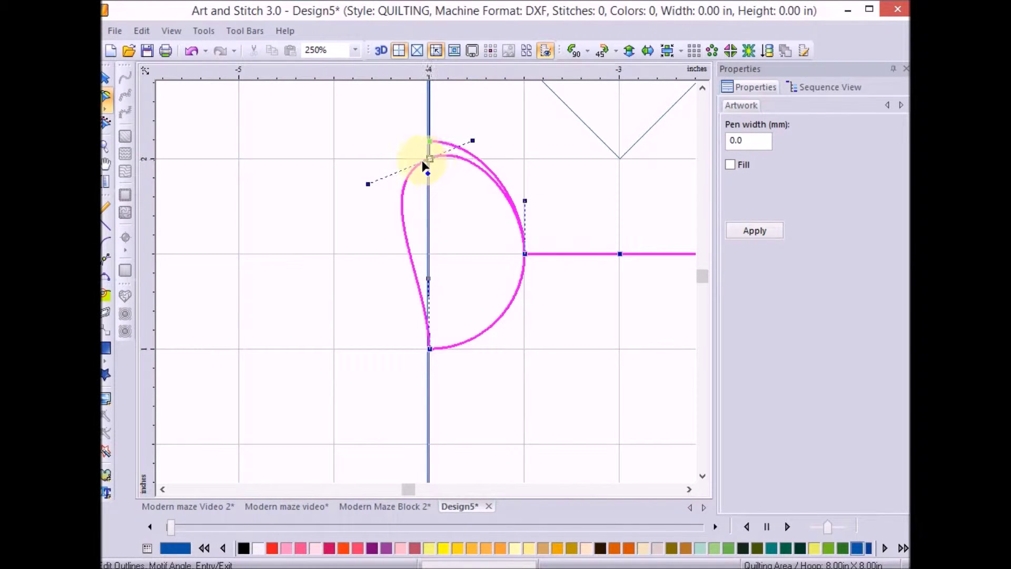
left_click_drag(368, 184, 429, 194)
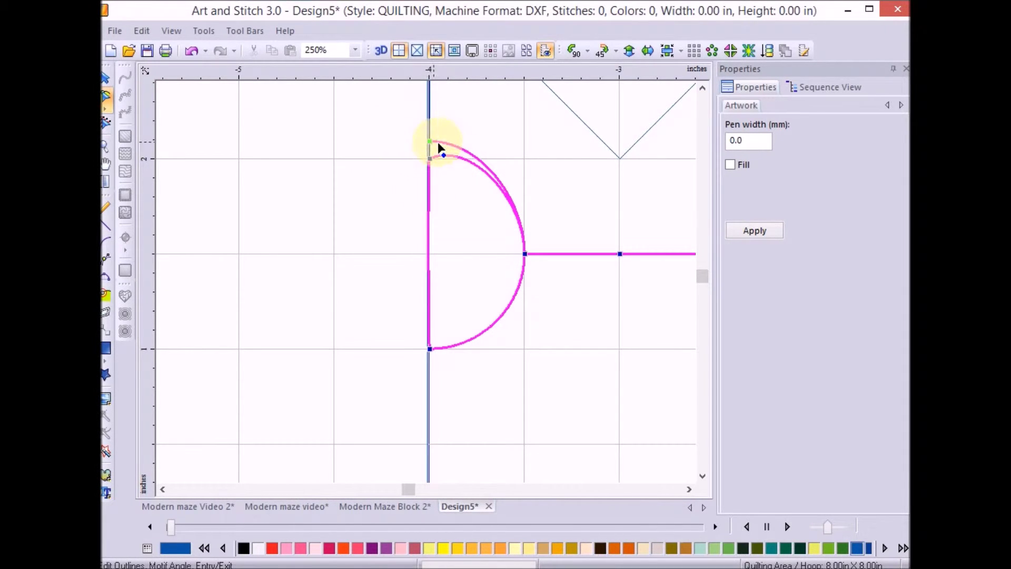
left_click_drag(429, 140, 431, 157)
left_click(429, 159)
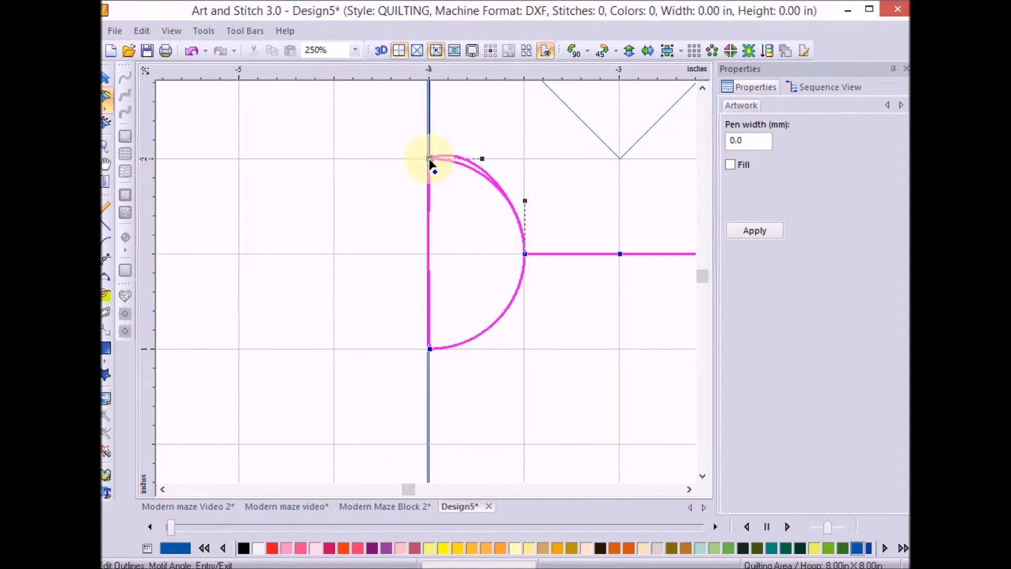
Move the start point aside, lower the cusp's inner handle to follow the circle's arc, and restore the start point to -4, 2
left_click_drag(431, 159, 452, 125)
left_click(430, 159)
left_click(430, 159)
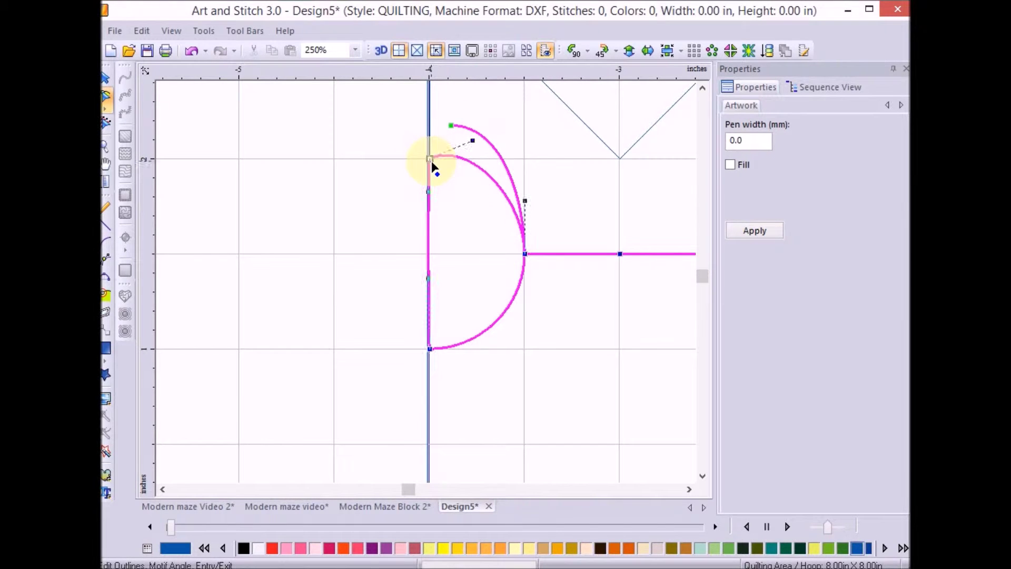
left_click_drag(472, 139, 432, 162)
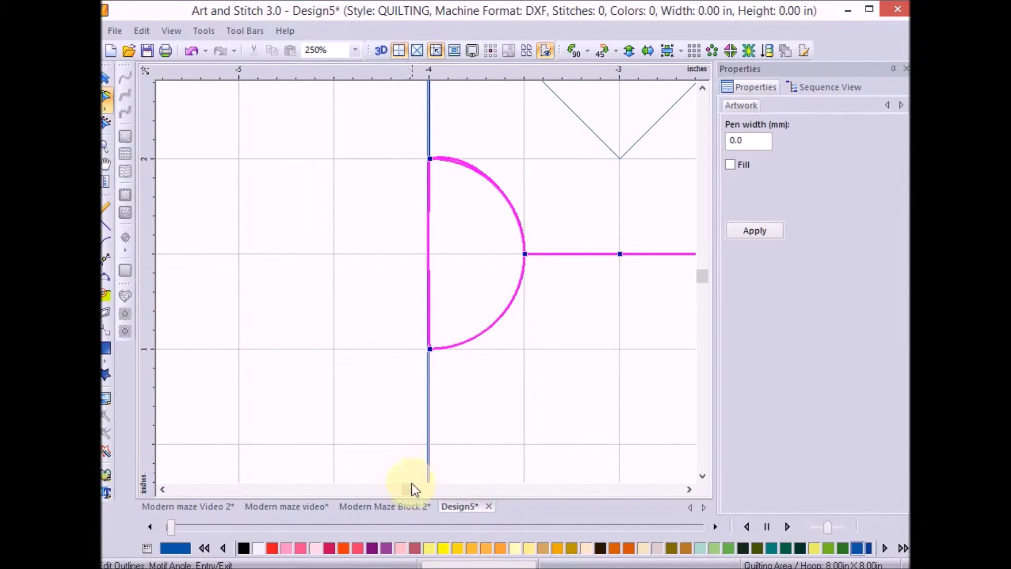
Delete the extra point at 6.5, 2 outside the square's right edge
left_click_drag(421, 489, 599, 467)
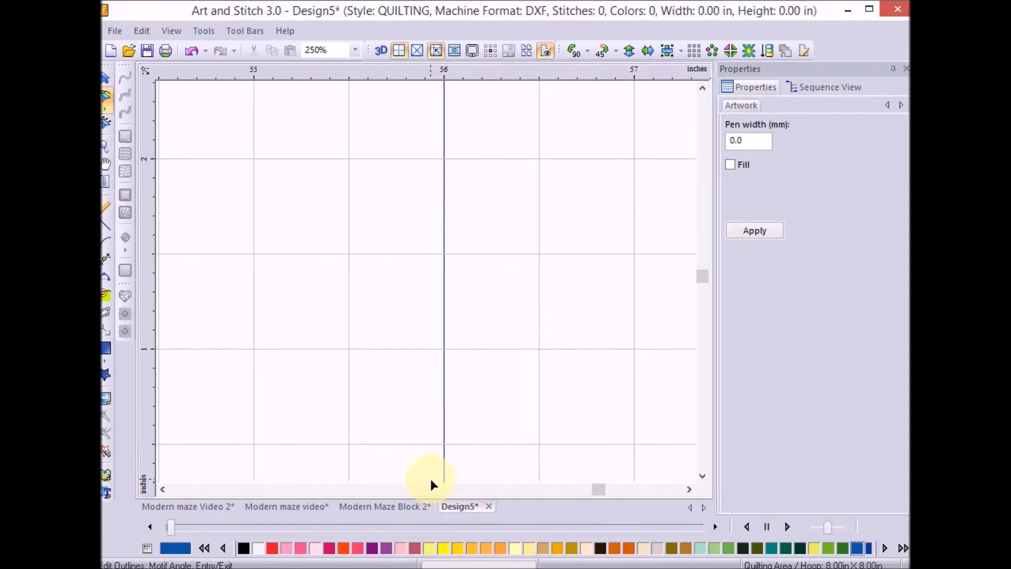
key("0")
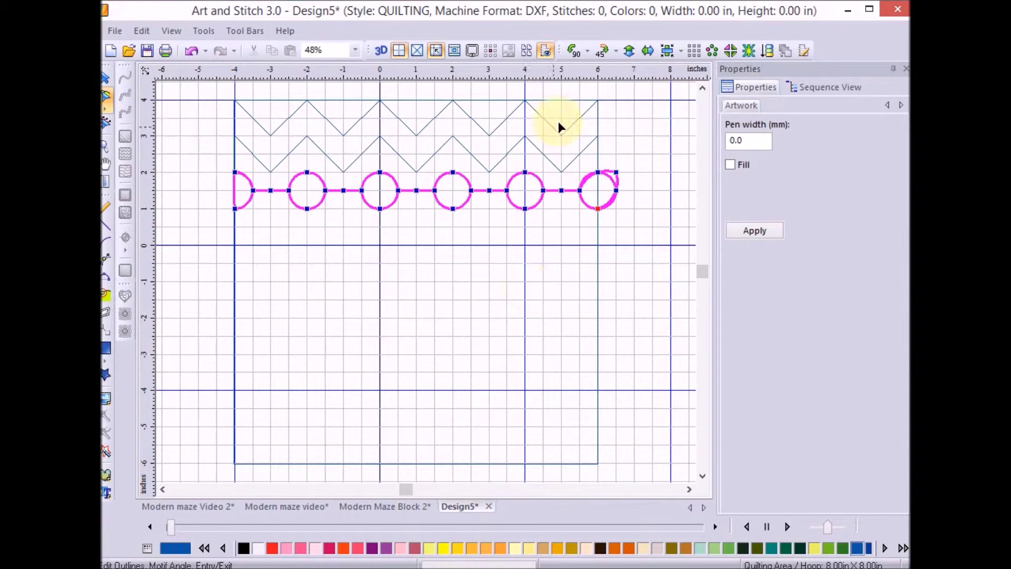
key("z")
left_click_drag(560, 147, 660, 260)
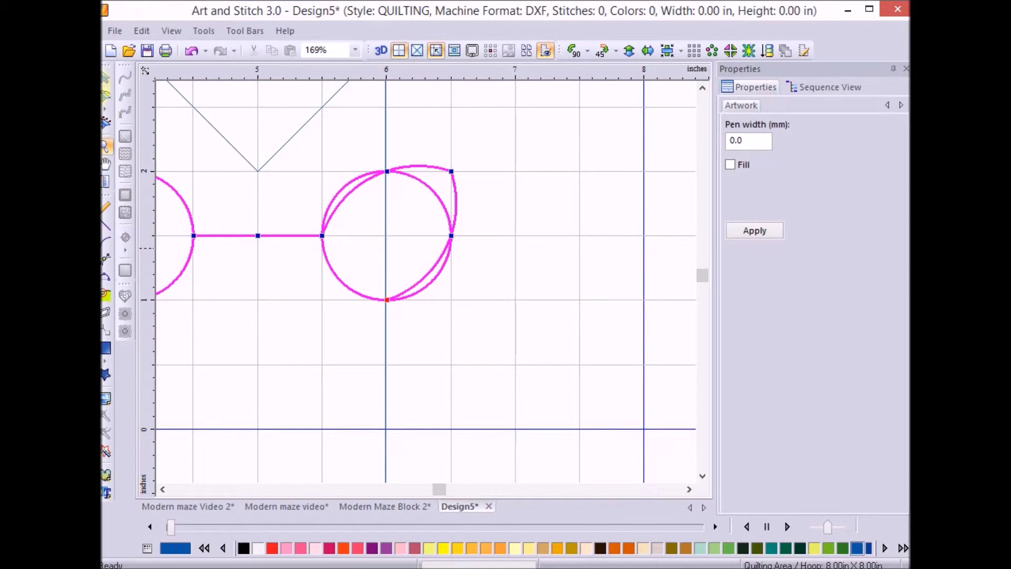
left_click(108, 98)
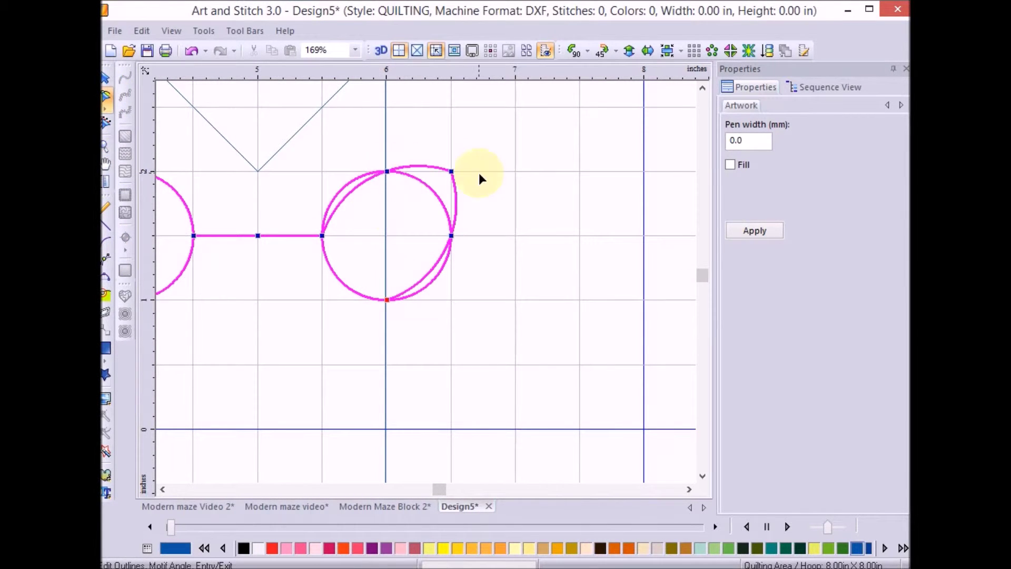
left_click(449, 175)
left_click(452, 174)
right_click(454, 176)
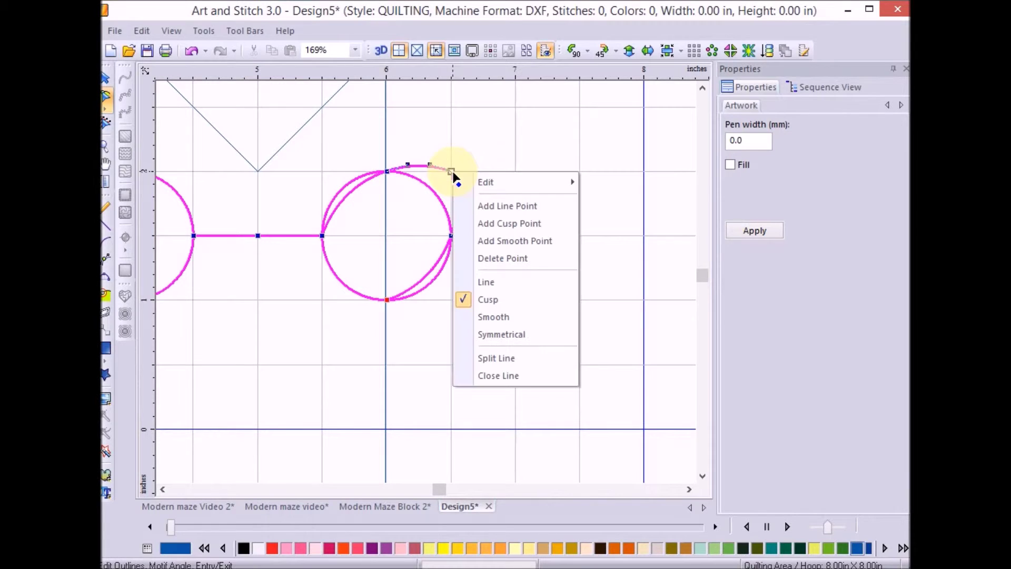
left_click(516, 258)
left_click(447, 252)
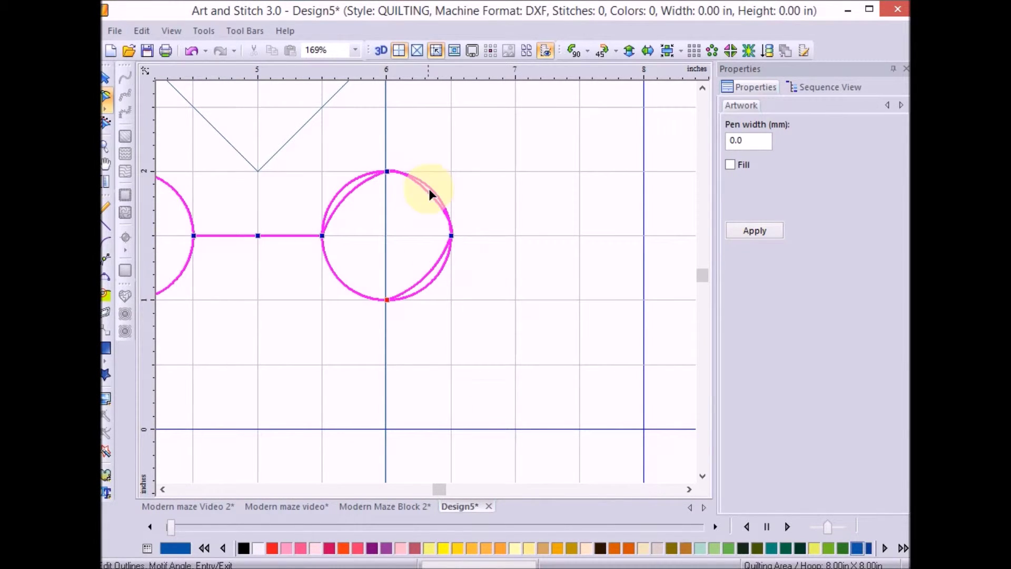
Delete both overlapping points at 6.5, 1.5 outside the square's right edge
left_click(450, 236)
right_click(450, 236)
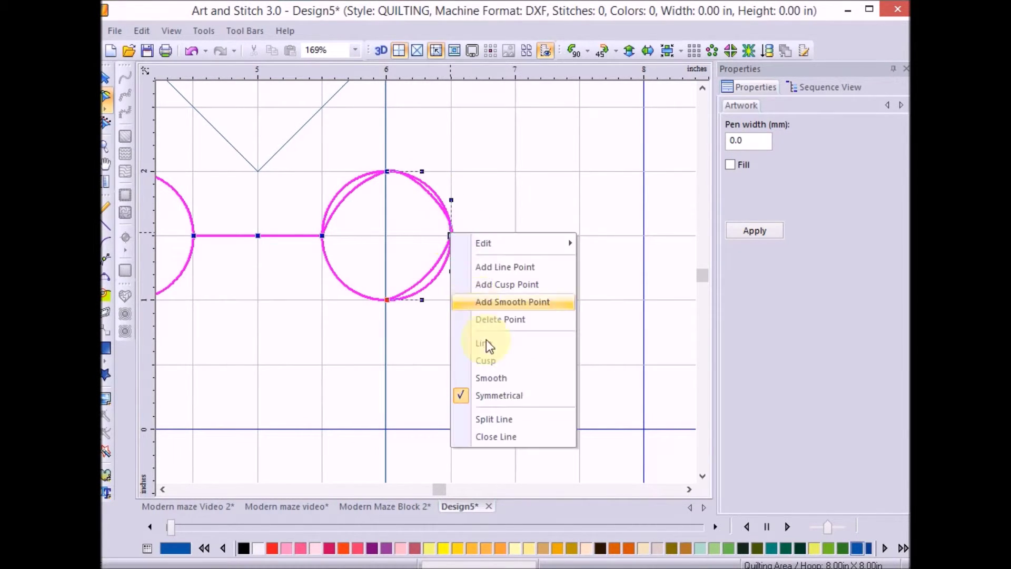
left_click(505, 319)
left_click(451, 235)
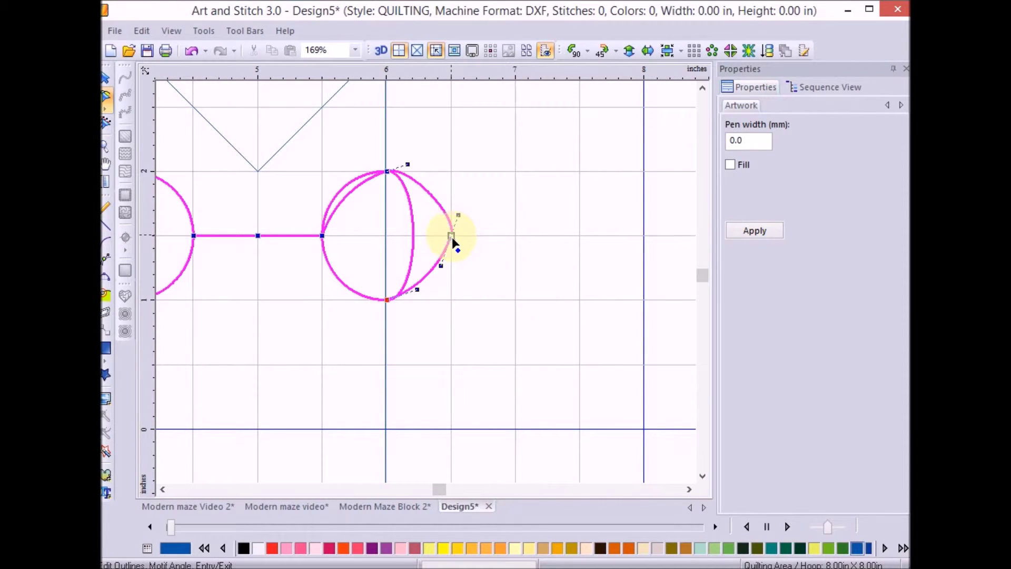
right_click(451, 236)
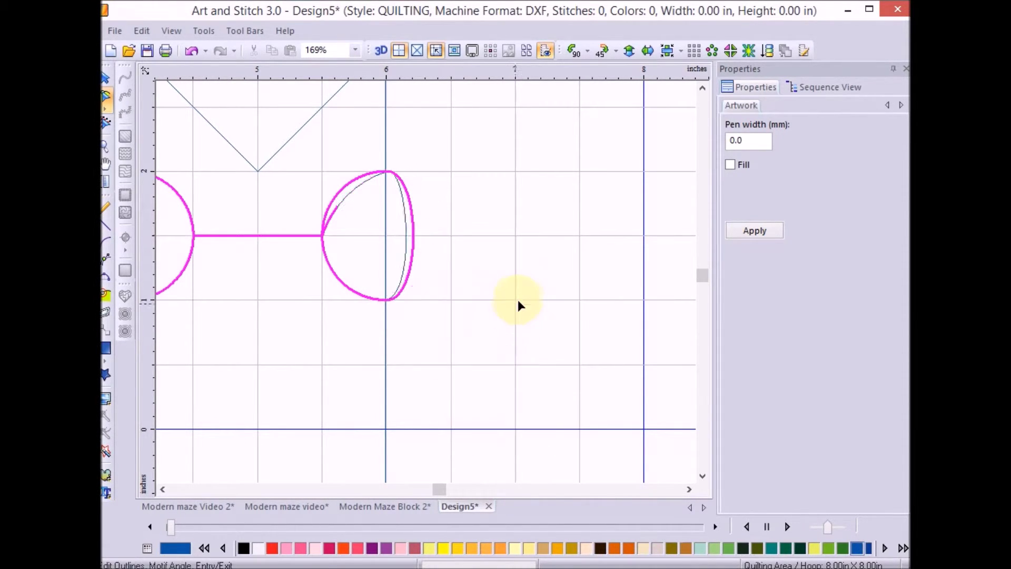
Convert the selected overlapping point at 6, 2 to a cusp and move it aside to about 6.25, 2.25
left_click(389, 172)
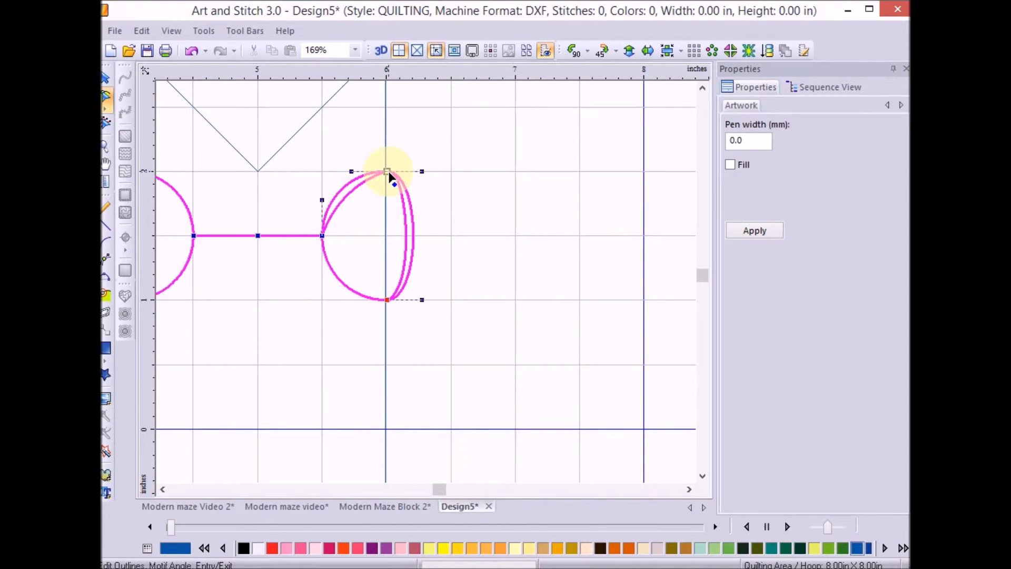
right_click(389, 173)
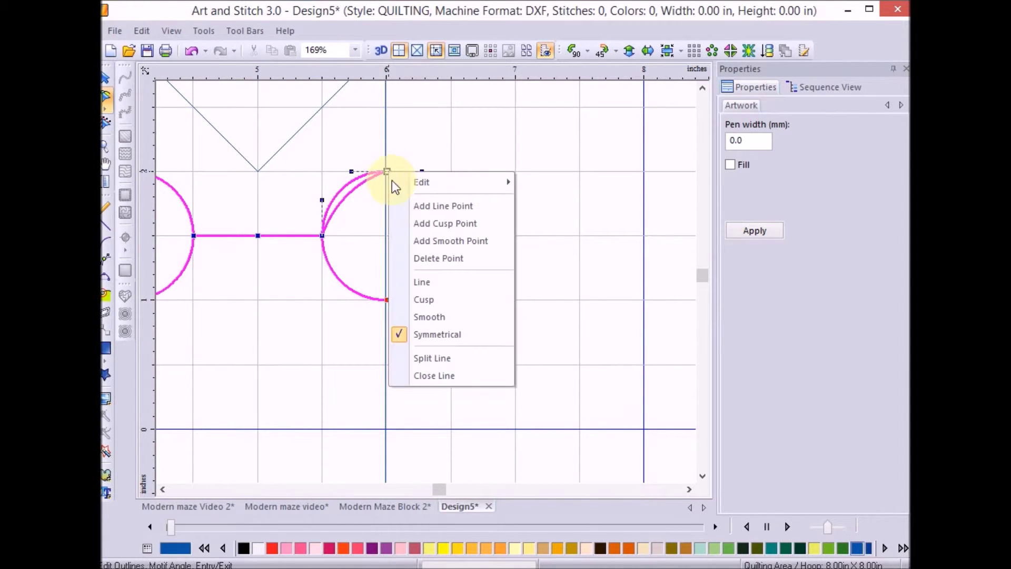
left_click(429, 317)
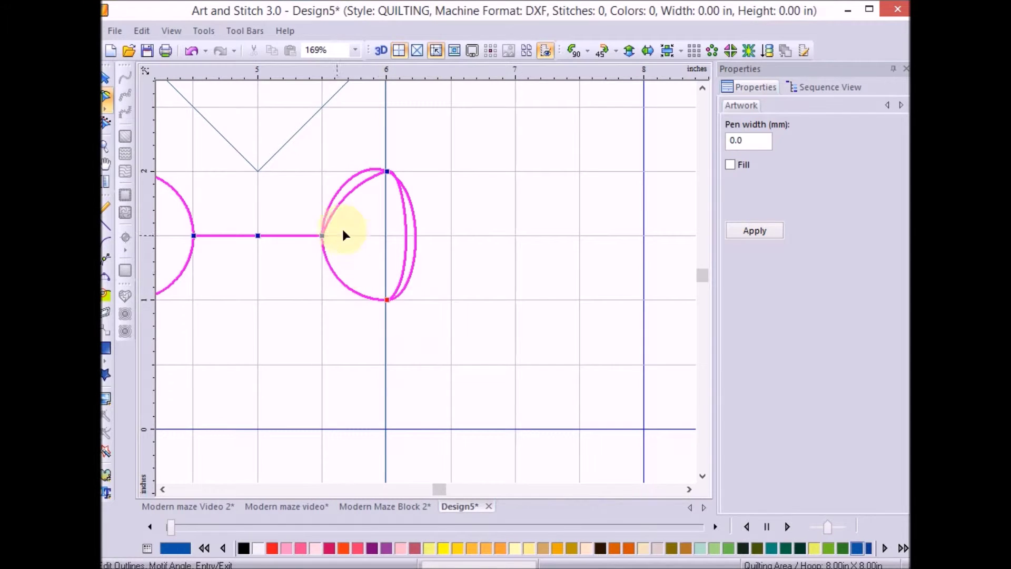
left_click(391, 175)
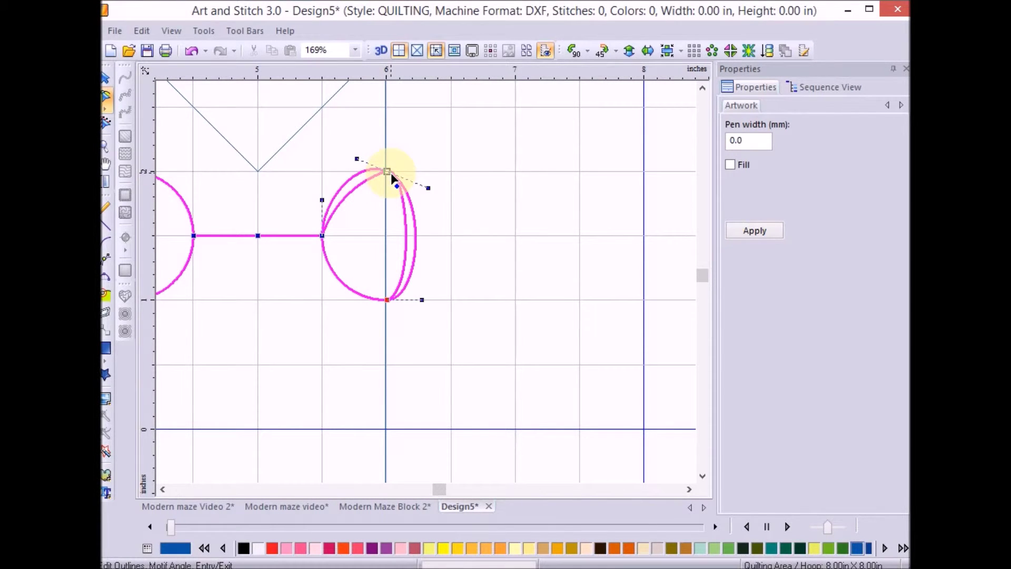
right_click(403, 195)
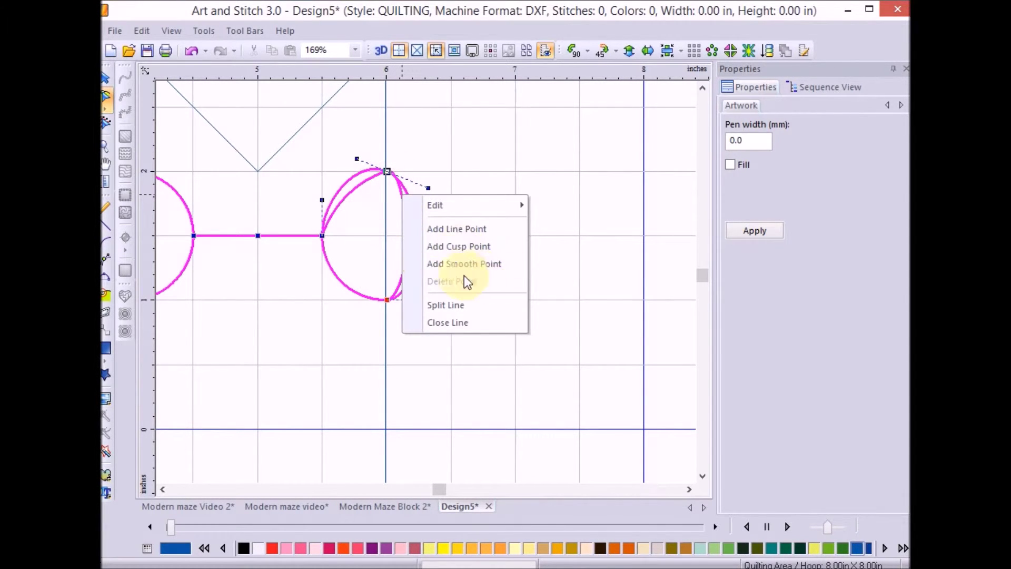
left_click(390, 174)
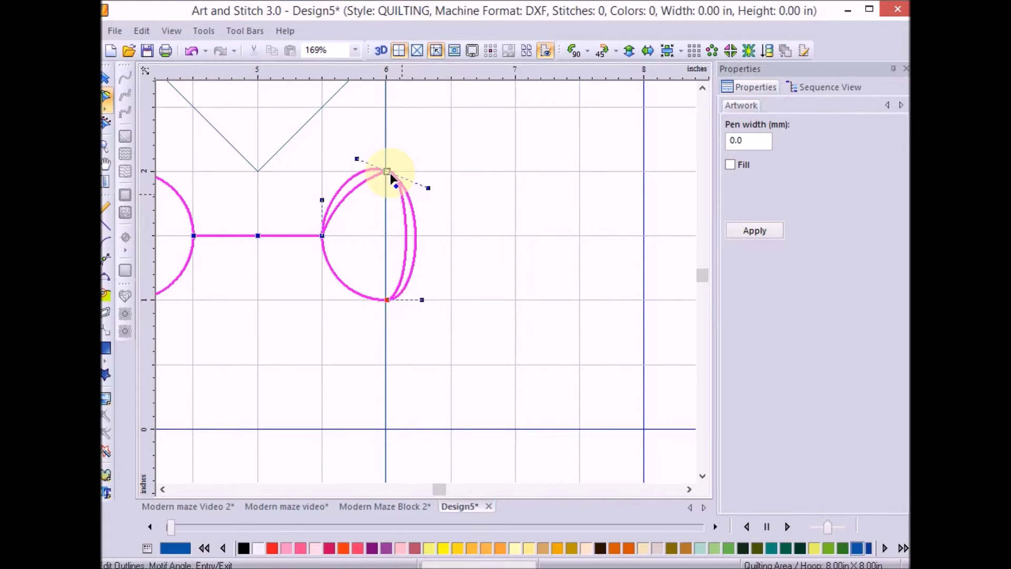
right_click(390, 174)
left_click(426, 302)
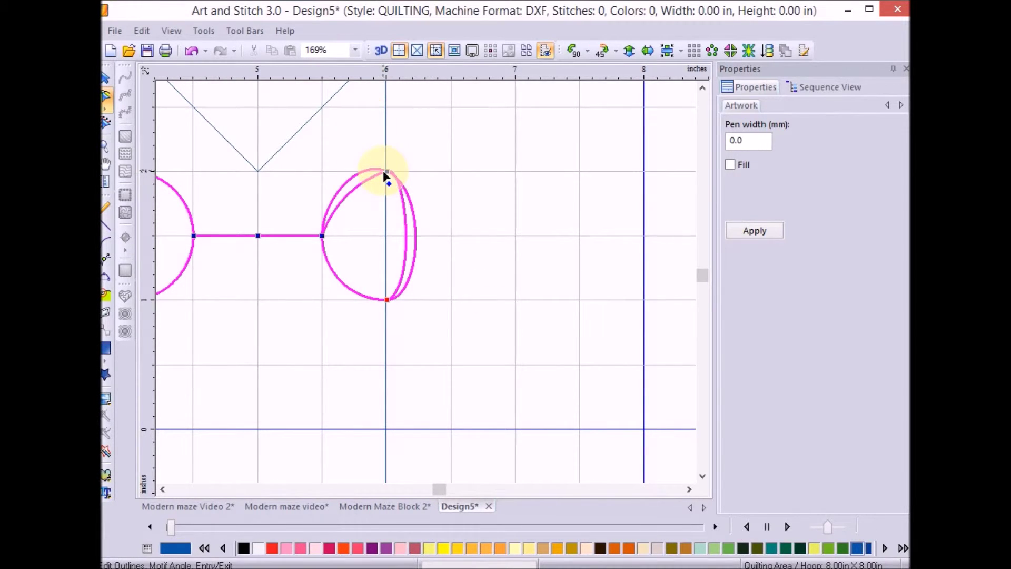
left_click_drag(391, 175, 407, 148)
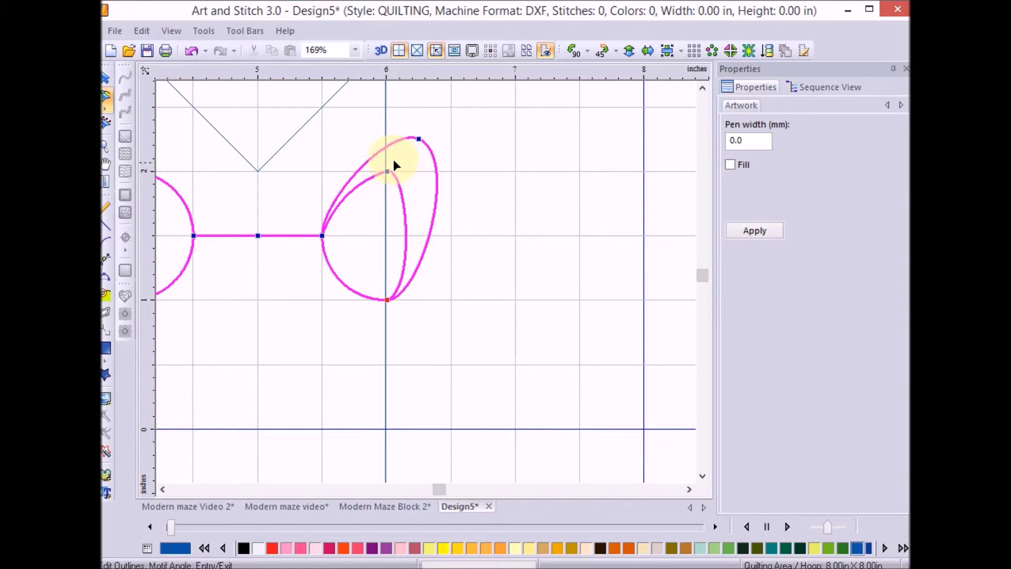
Convert the remaining point at 6, 2 to a cusp and swing its outer handle down along the square's right edge
right_click(384, 172)
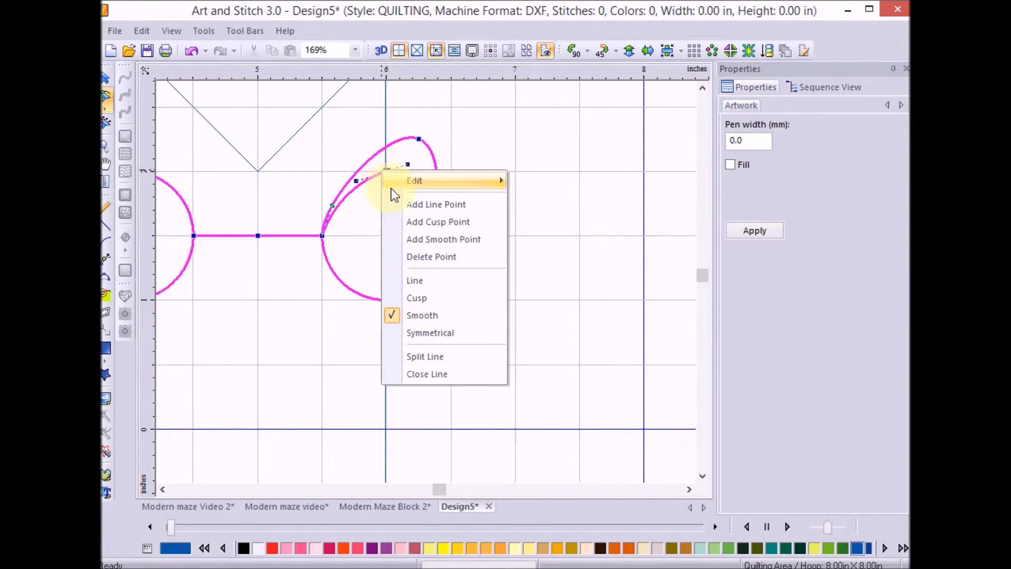
left_click(422, 299)
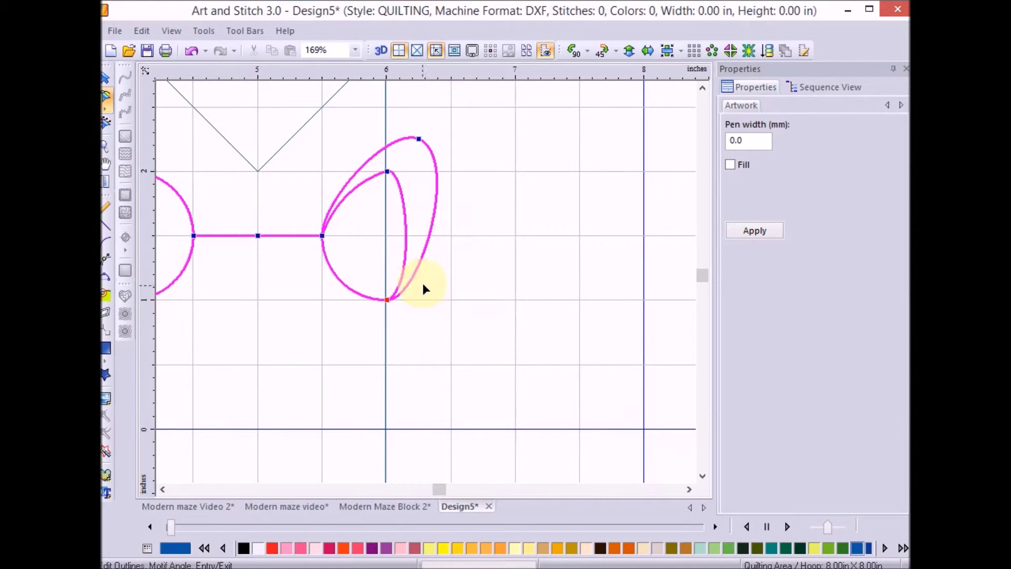
left_click(388, 171)
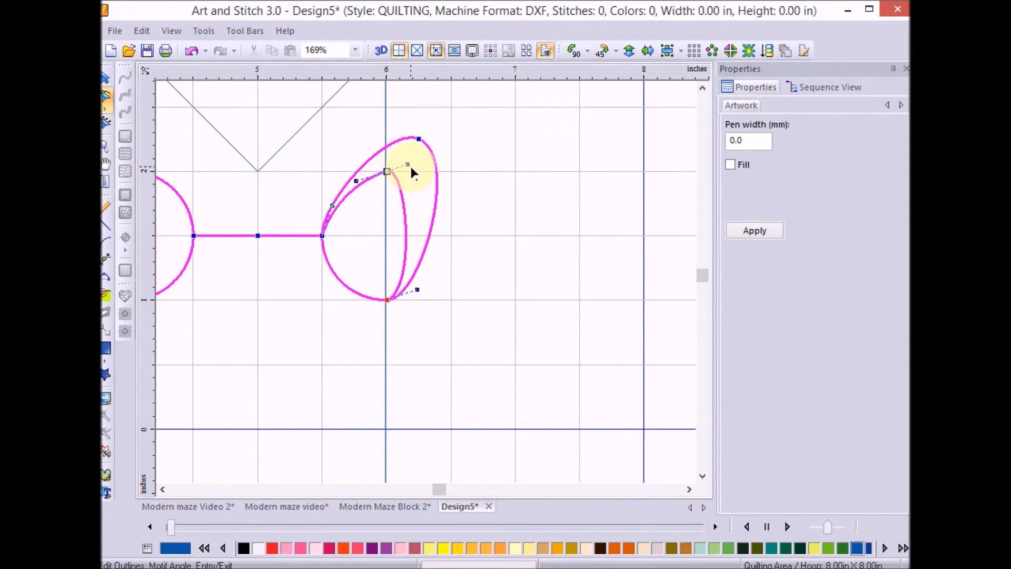
left_click_drag(409, 165, 388, 215)
left_click(394, 300)
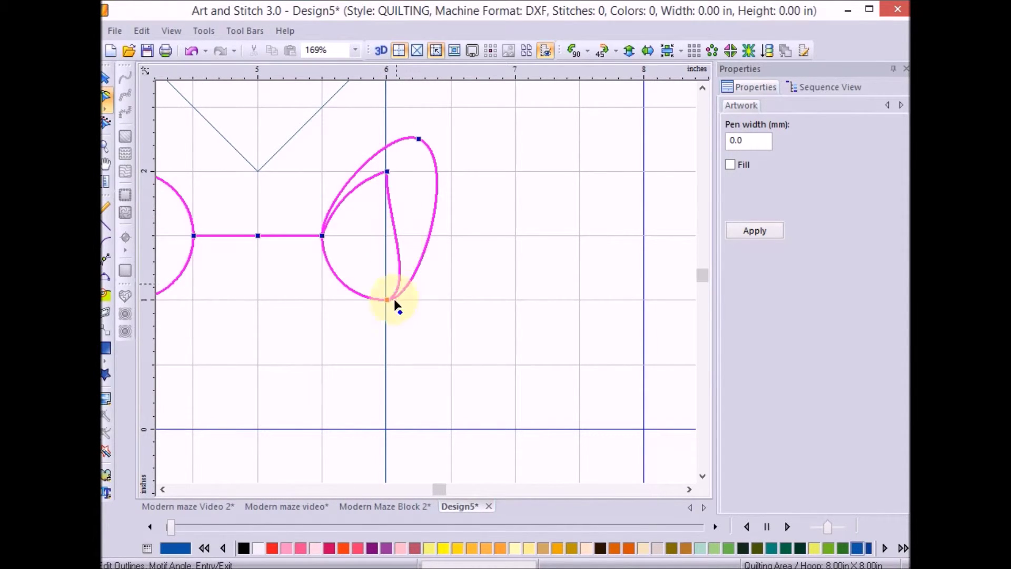
left_click(388, 300)
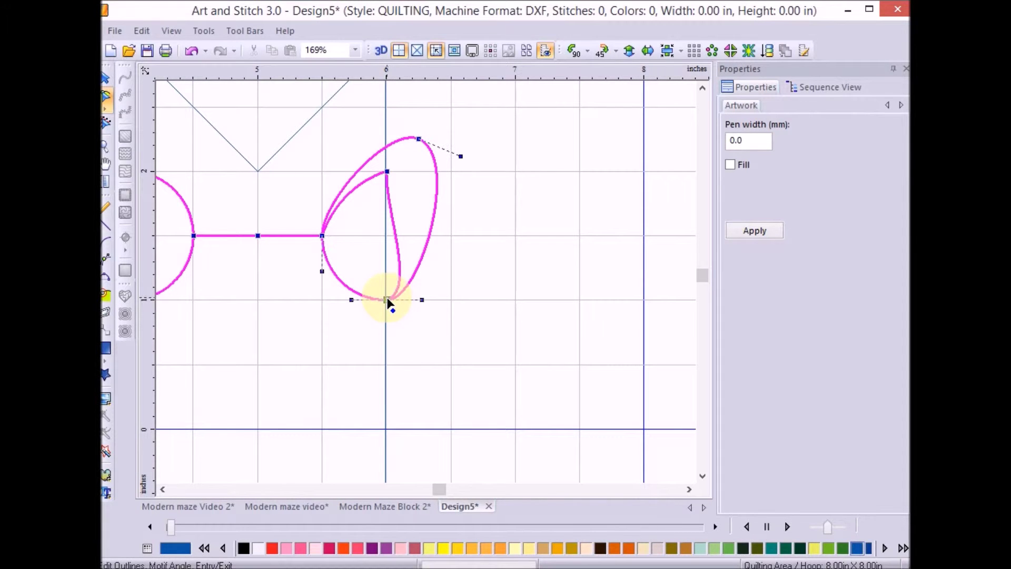
left_click_drag(424, 300, 407, 287)
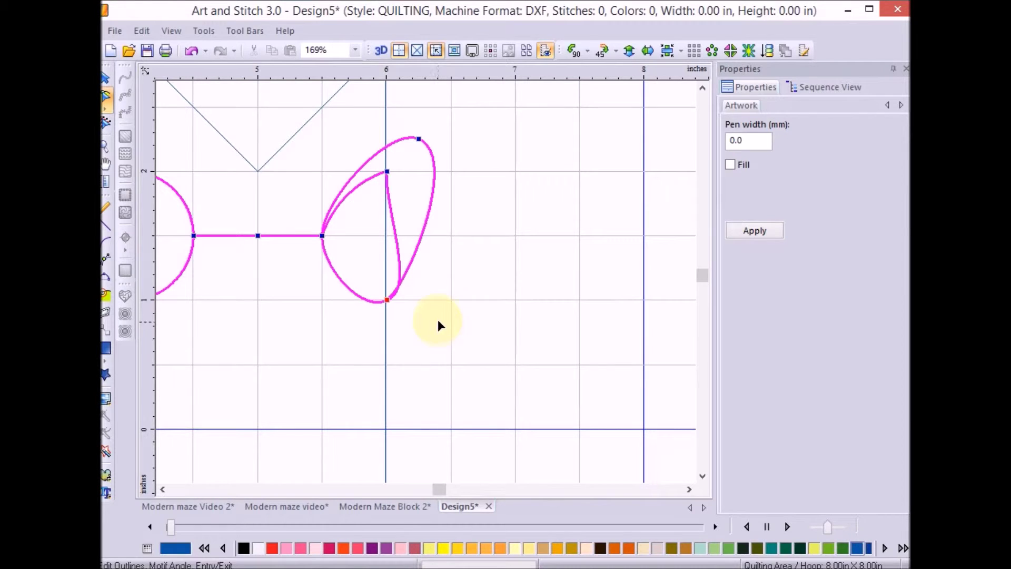
key("ctrl+z")
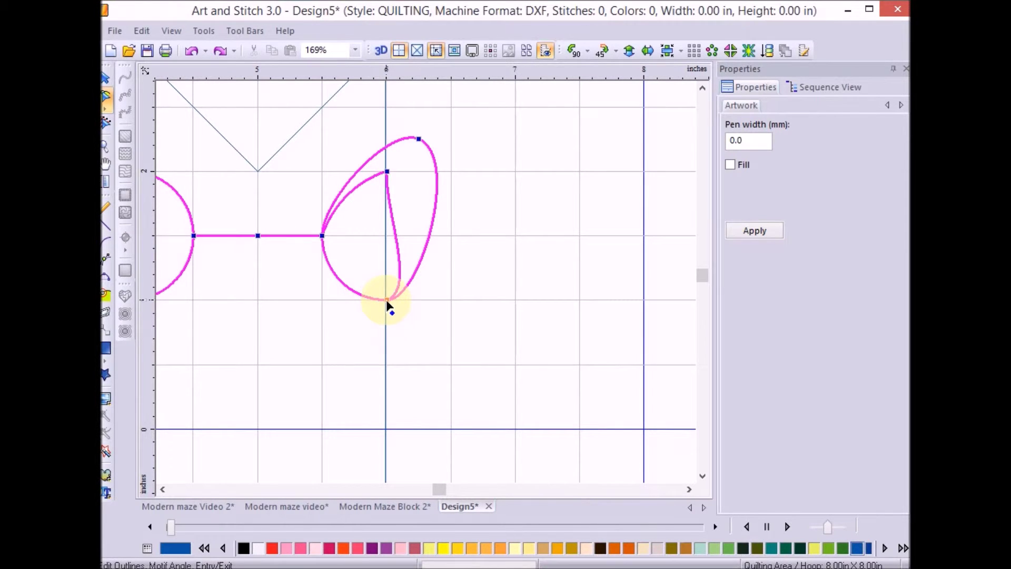
Move one overlapping point at 6, 1 up to about 6, 1.15 and convert the remaining end point to a line point
left_click_drag(387, 300, 385, 282)
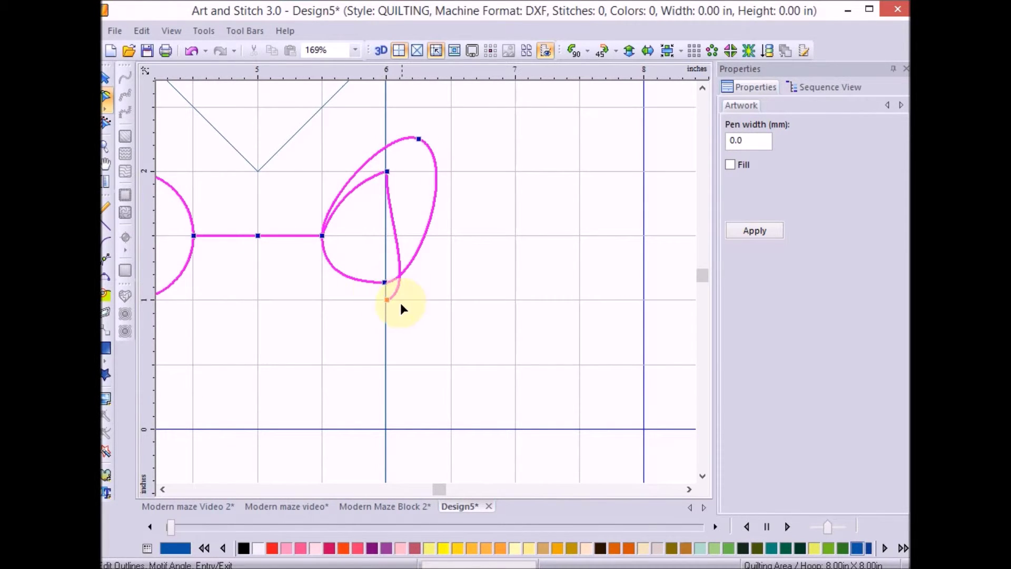
right_click(388, 301)
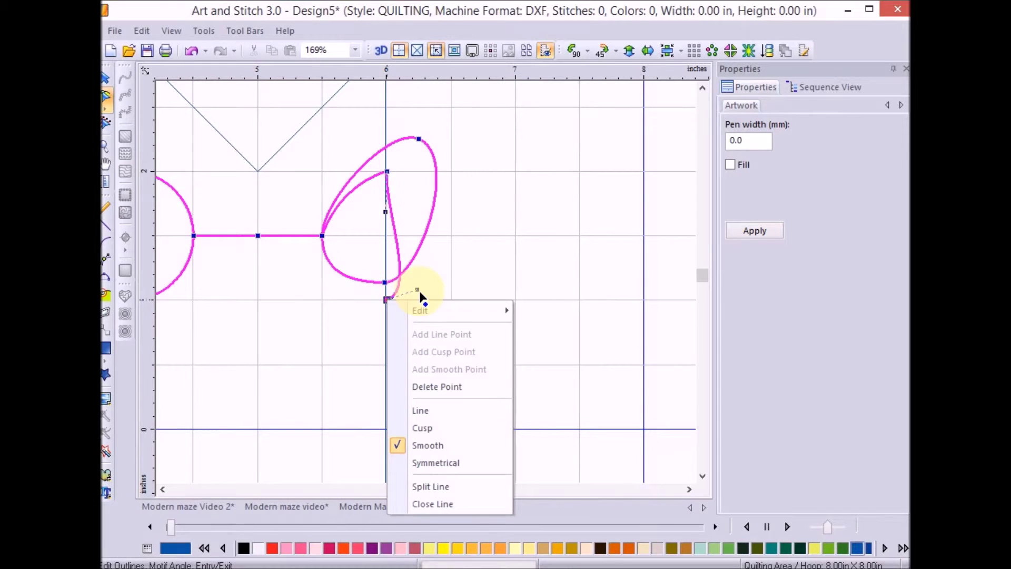
left_click(421, 411)
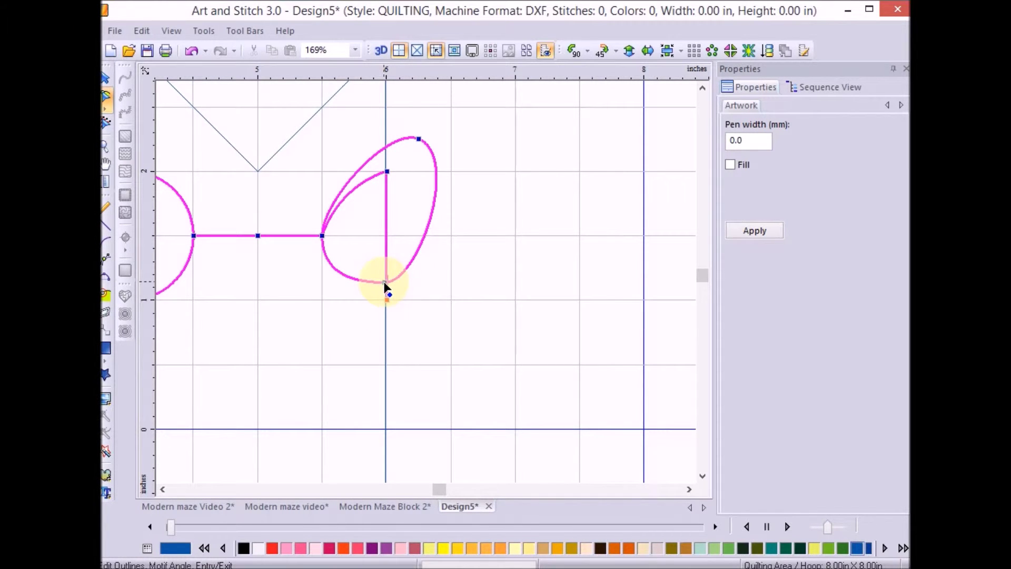
Convert the raised point to a cusp, swing its handle upward, and return the displaced points to 6, 1 and 6, 2
right_click(385, 285)
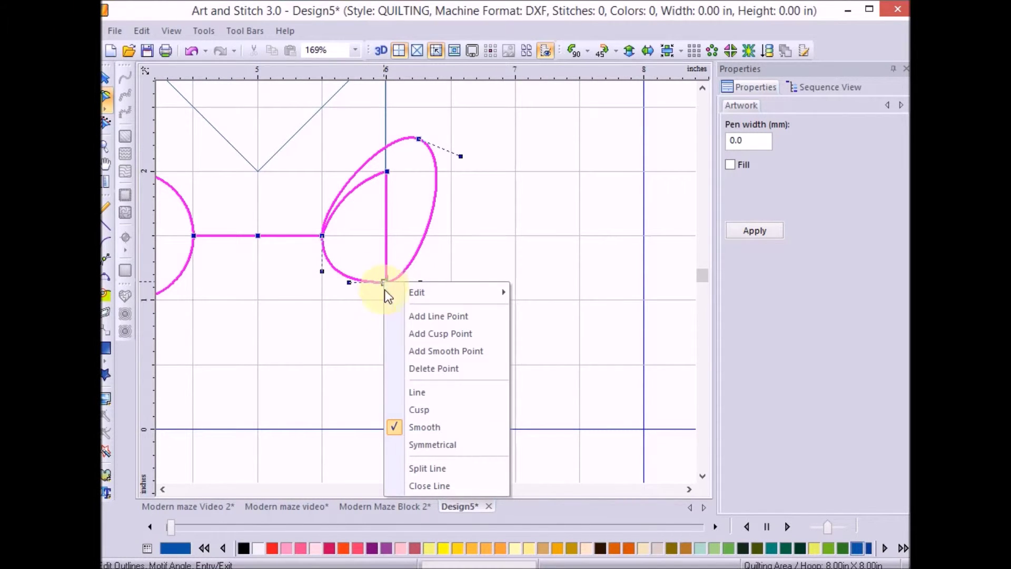
left_click(429, 409)
left_click_drag(388, 288, 384, 250)
left_click_drag(416, 138, 411, 220)
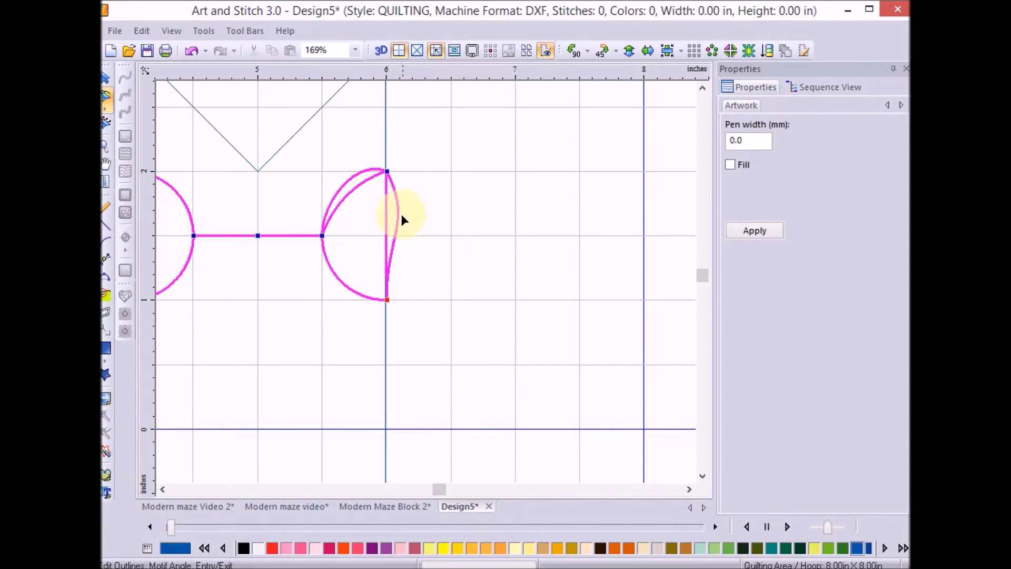
Adjust the curve handles so the outer segment follows the square's right edge and the outer upper arc meets 6, 2 level
left_click(388, 172)
left_click_drag(415, 219, 387, 225)
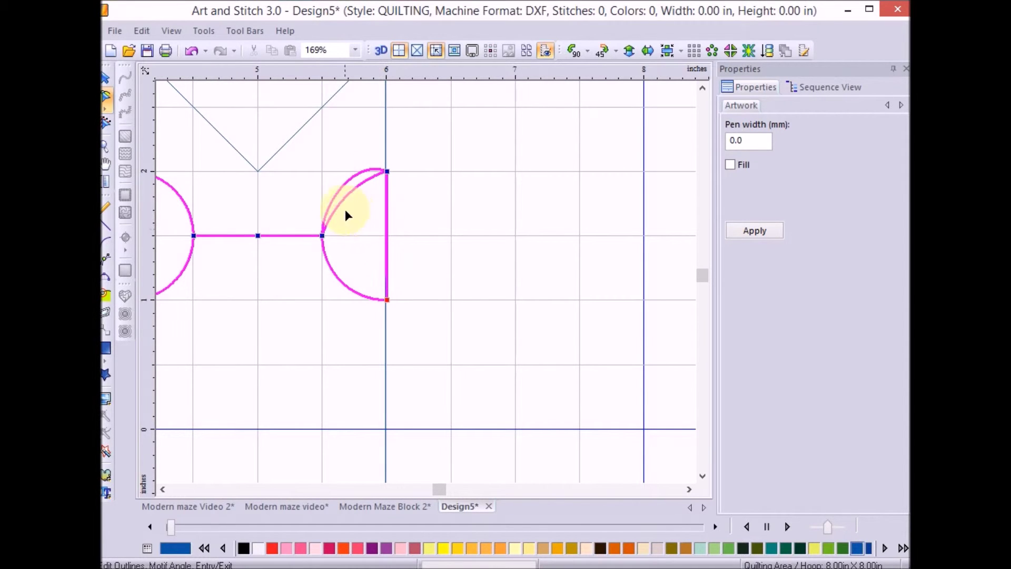
left_click(322, 236)
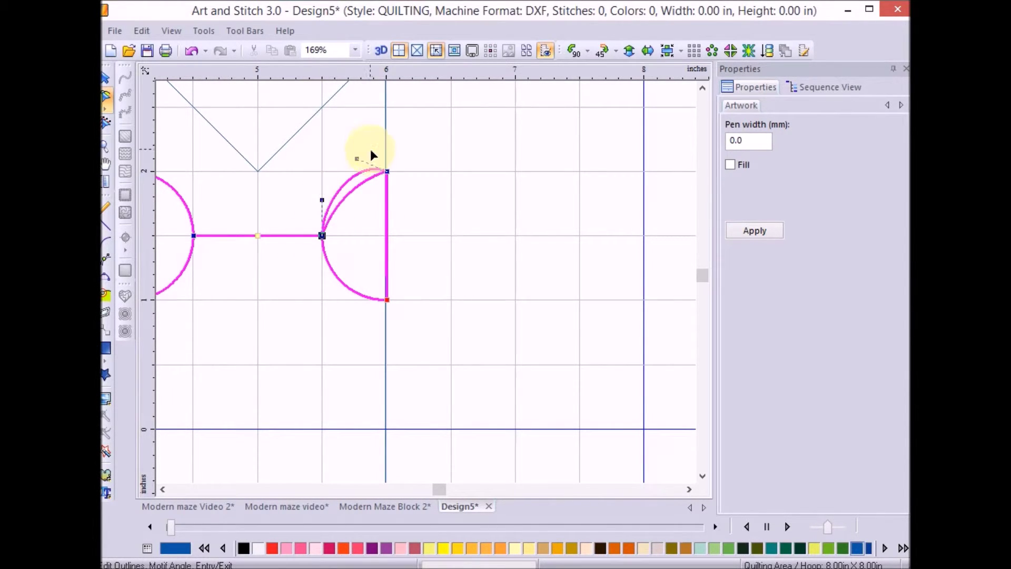
left_click_drag(356, 159, 356, 171)
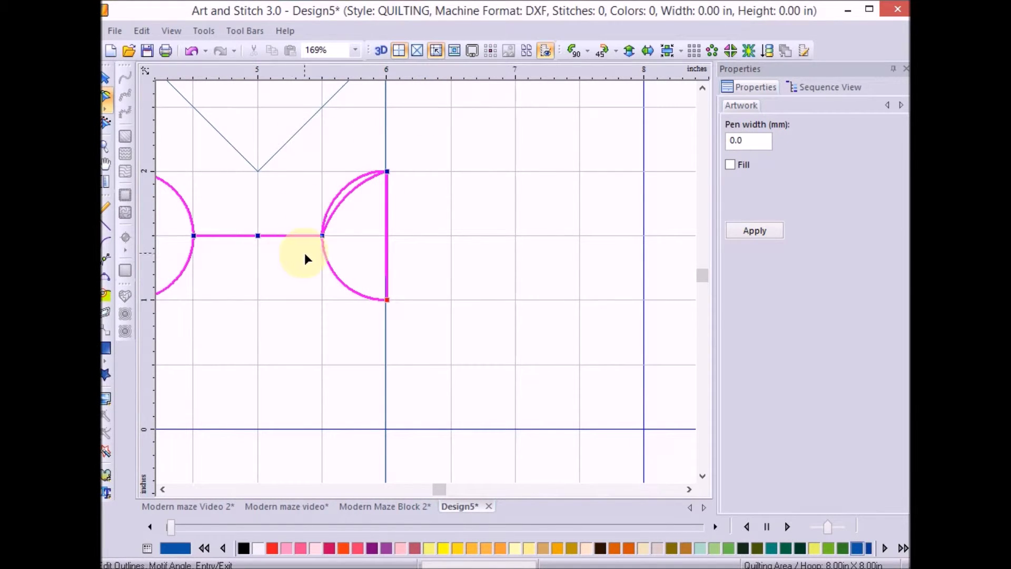
Move one overlapping point at 5.5, 1.5 to about 5.25, 1.75 and reshape the inner upper arc into a rounded quarter circle
left_click_drag(321, 235, 290, 202)
left_click(323, 237)
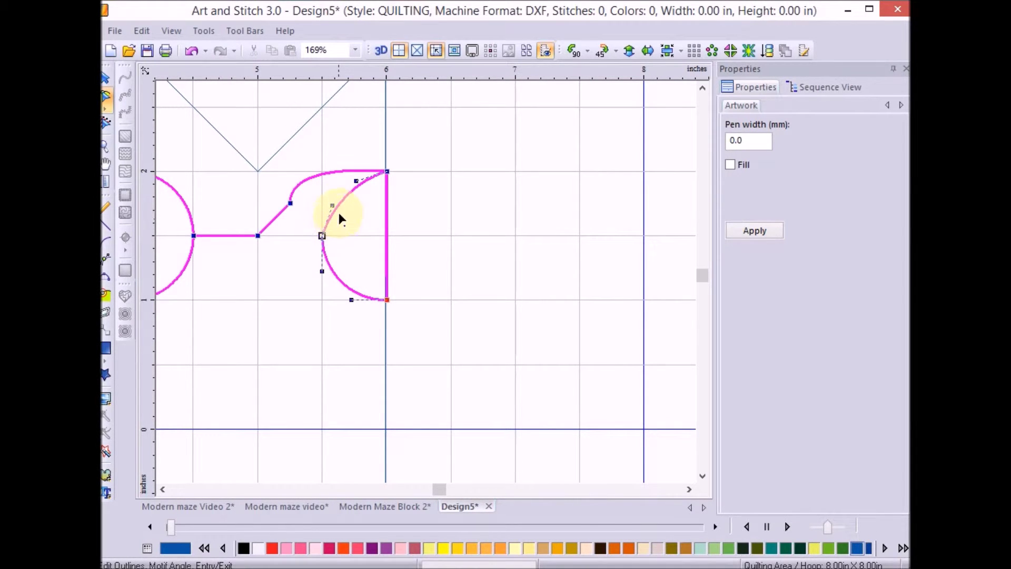
left_click_drag(332, 205, 323, 191)
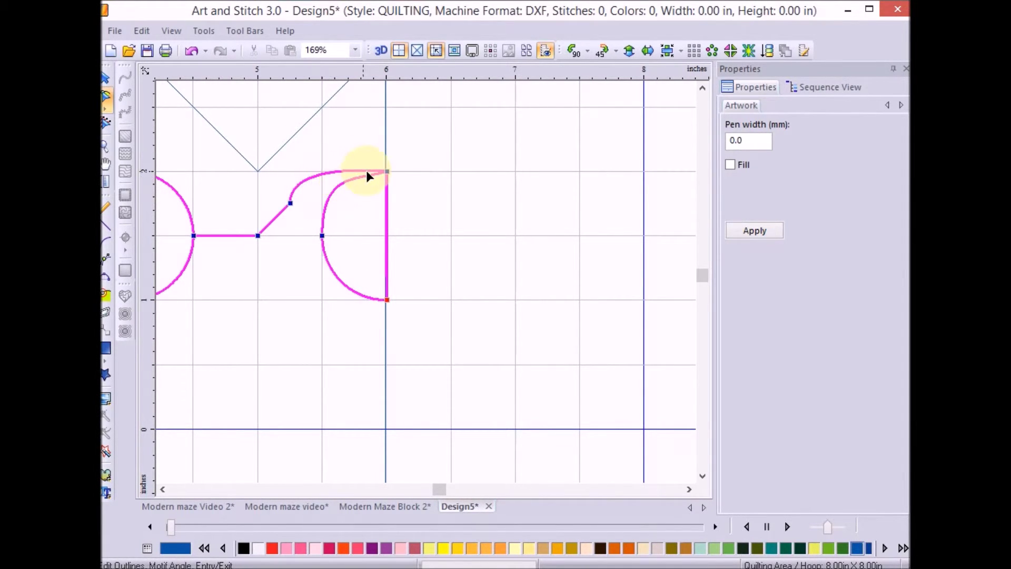
left_click(324, 236)
left_click_drag(359, 180, 363, 172)
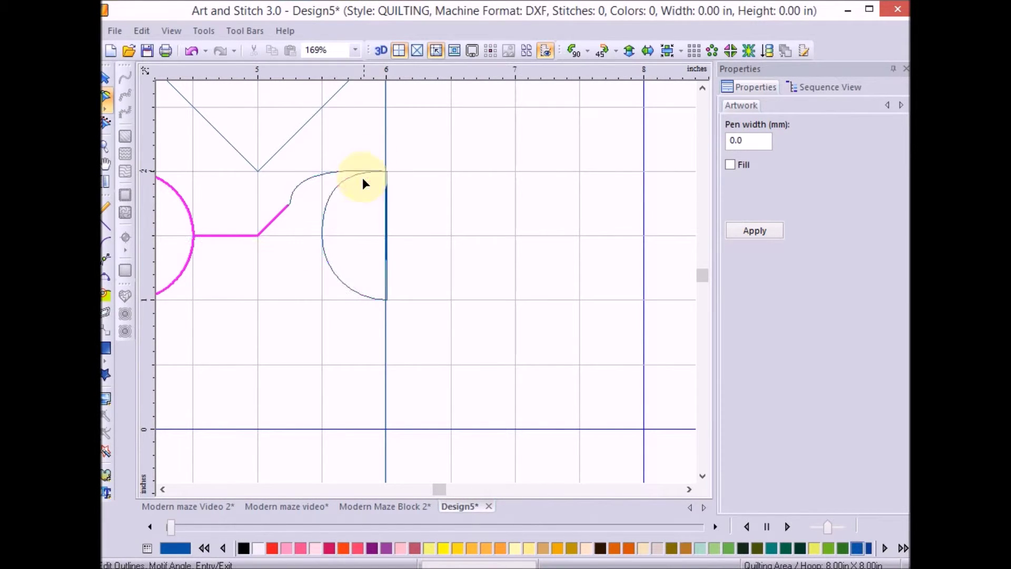
Return the displaced point to 5.5, 1.5, match the two upper arcs, and deselect the circle row
left_click_drag(292, 209, 321, 234)
left_click(322, 235)
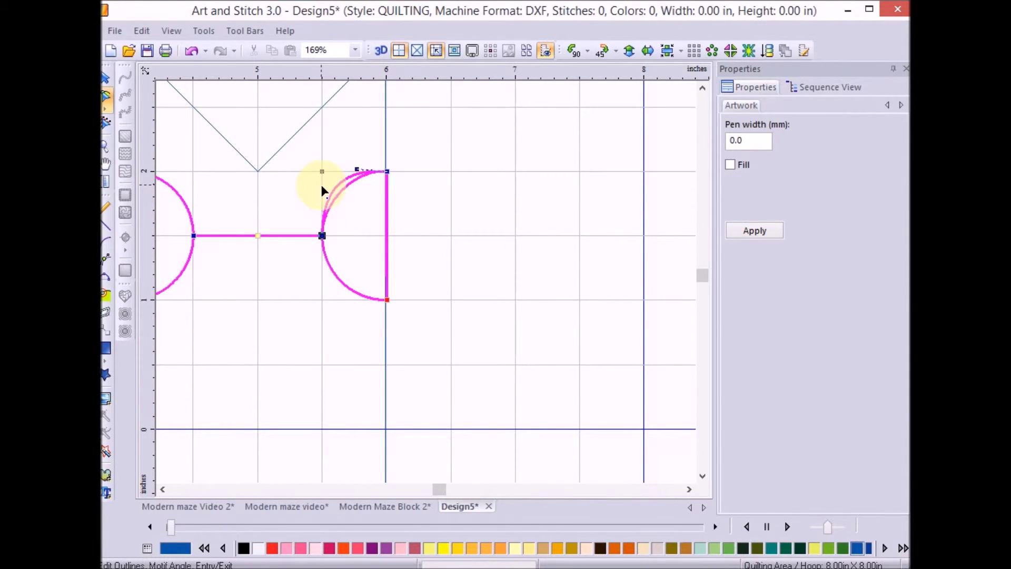
left_click(549, 215)
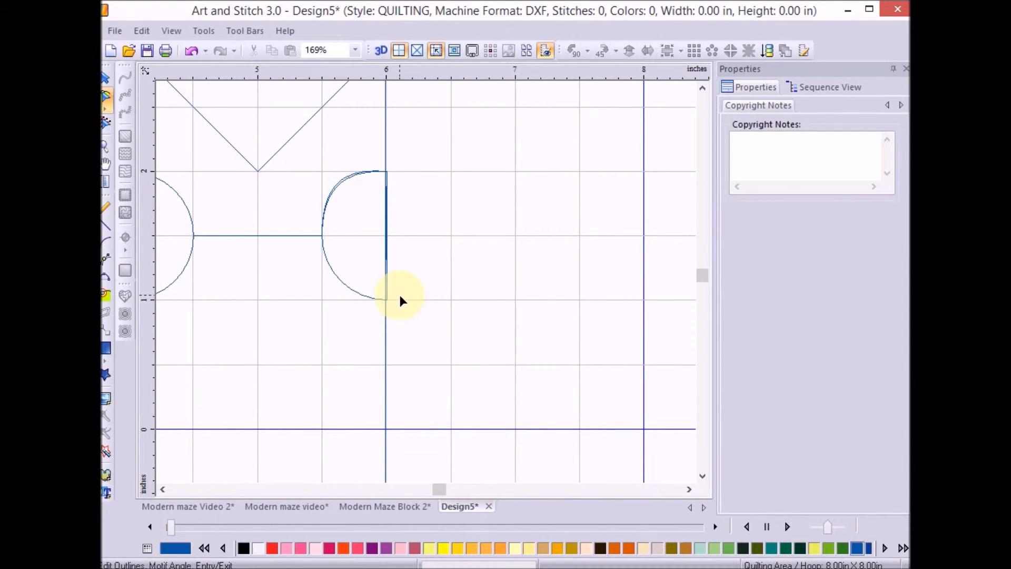
scroll(280, 305, "down", 3)
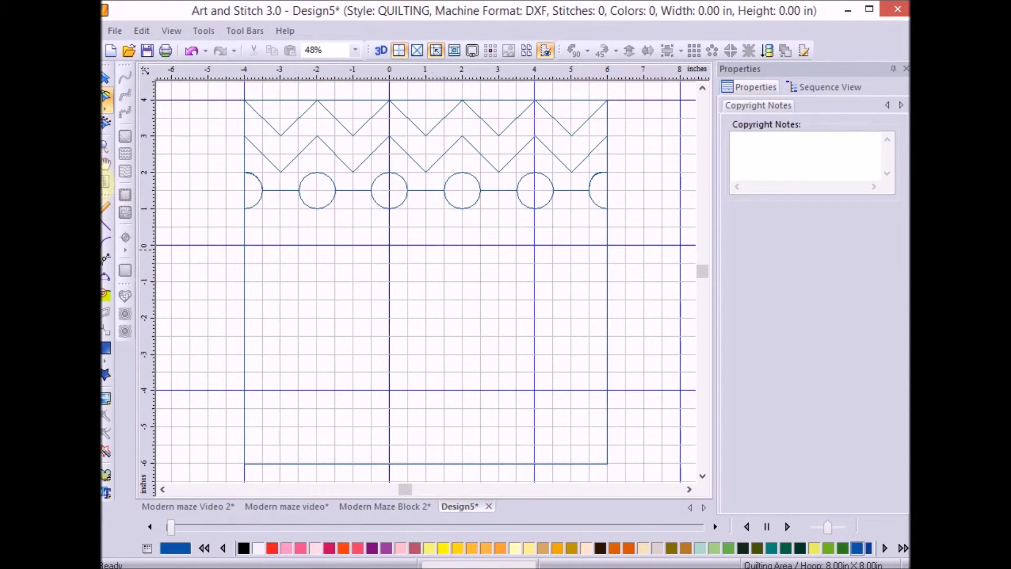
Draw a straight-line zigzag row from 6, 1 down to 6, 0, alternating between heights 1 and 0 to -4, 0, and select it
left_click(107, 225)
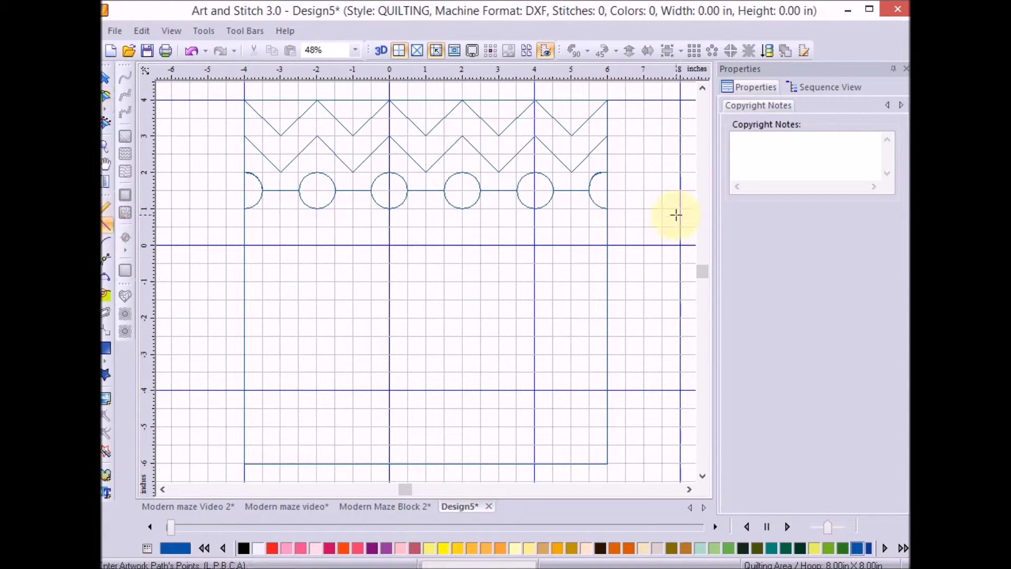
left_click(607, 208)
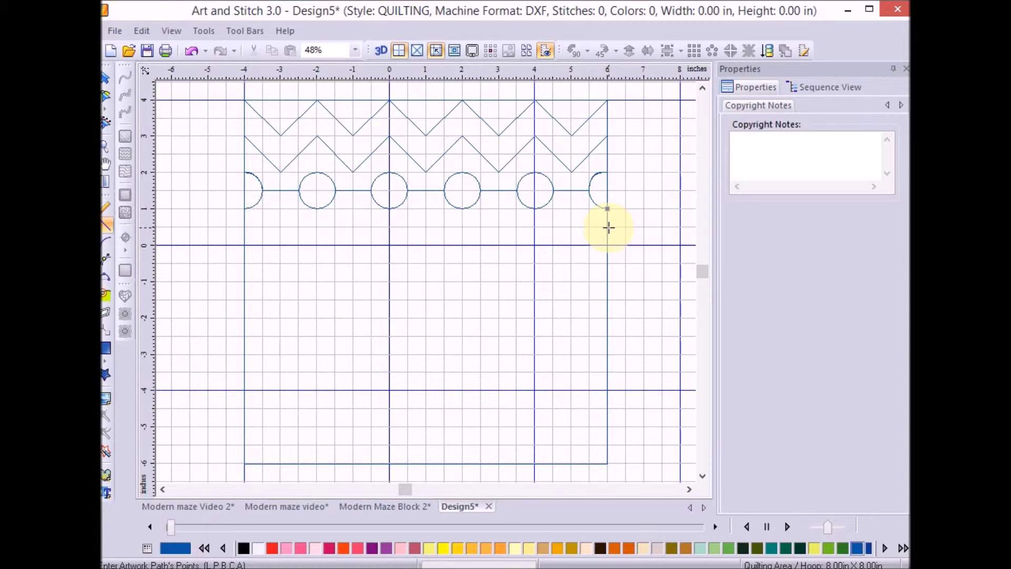
left_click(607, 245)
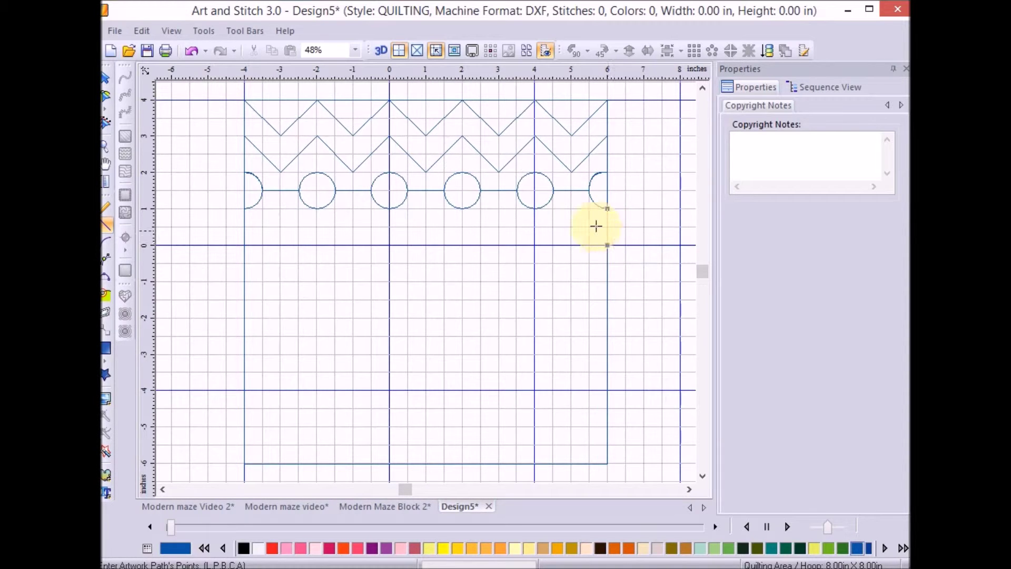
left_click(572, 209)
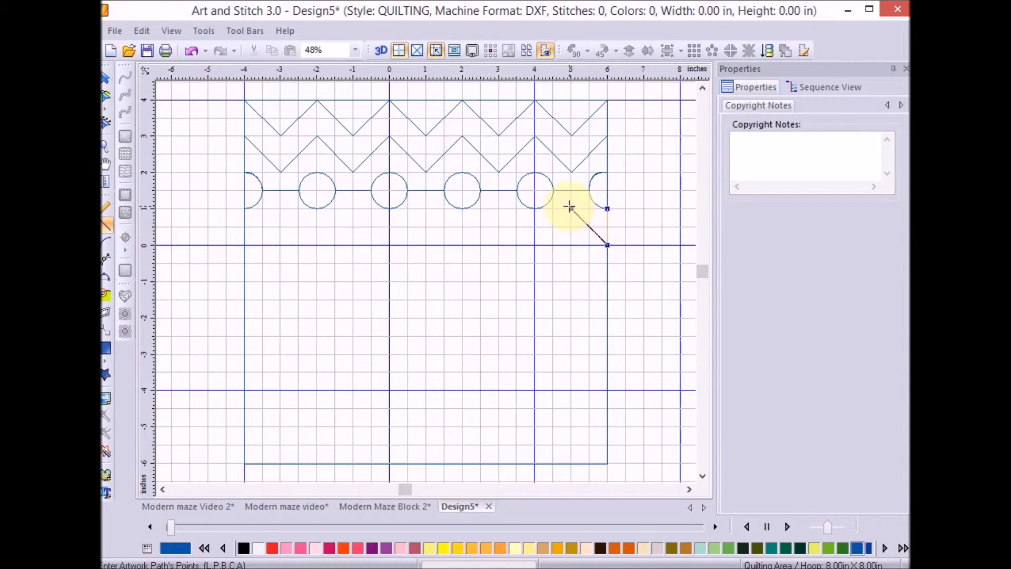
left_click(535, 245)
left_click(499, 209)
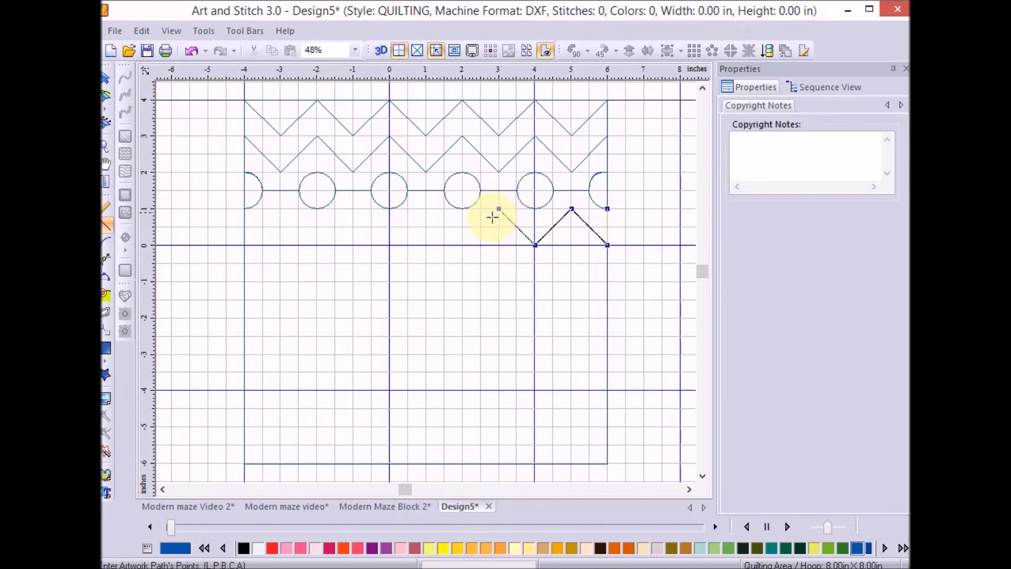
left_click(463, 245)
left_click(426, 209)
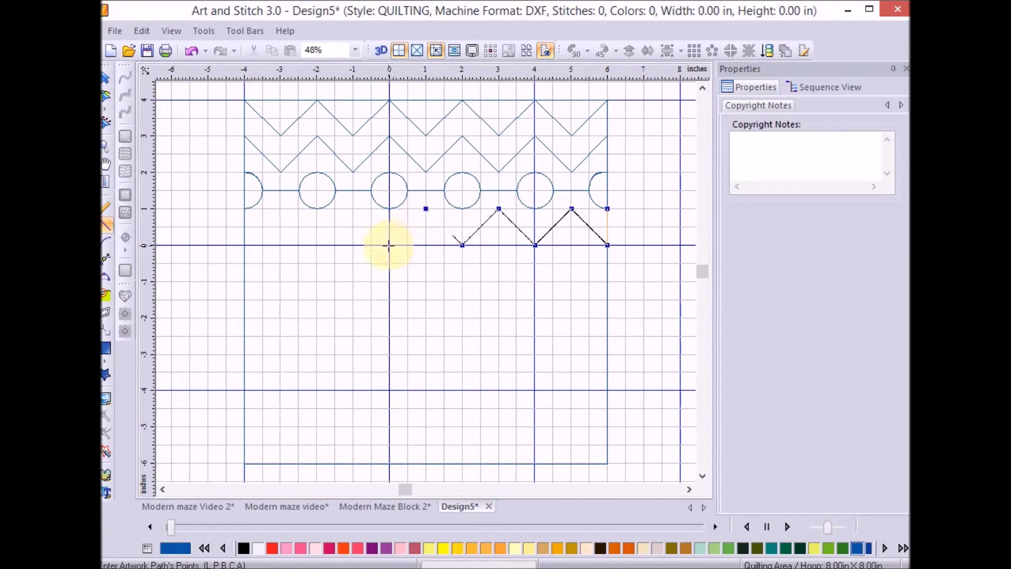
left_click(389, 245)
left_click(353, 209)
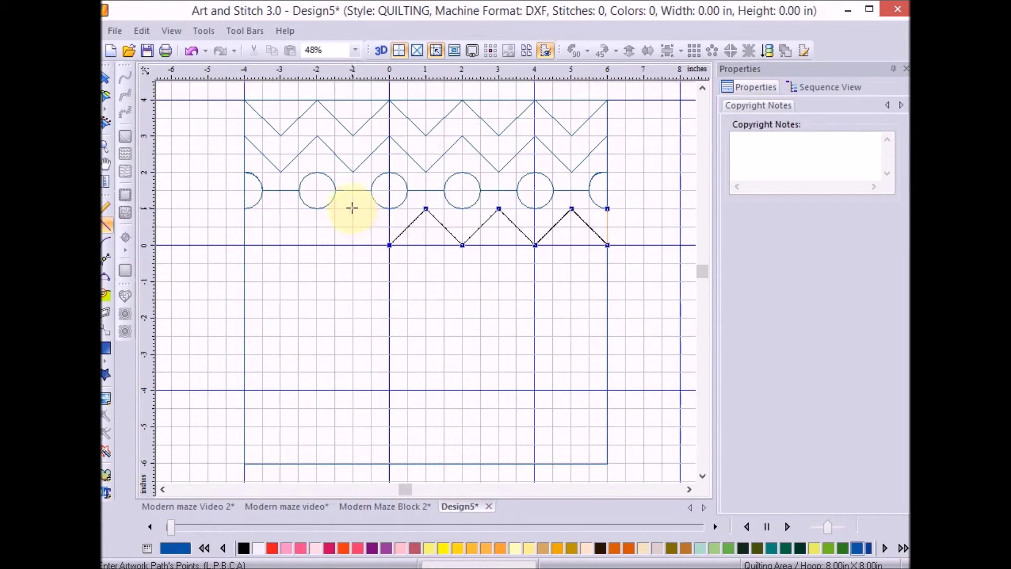
left_click(317, 245)
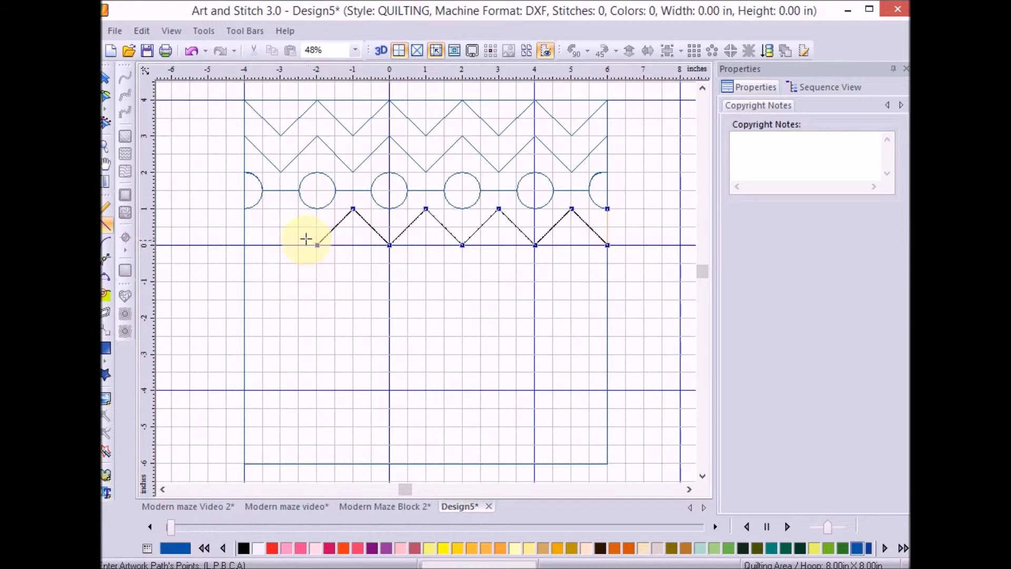
left_click(281, 209)
left_click(244, 245)
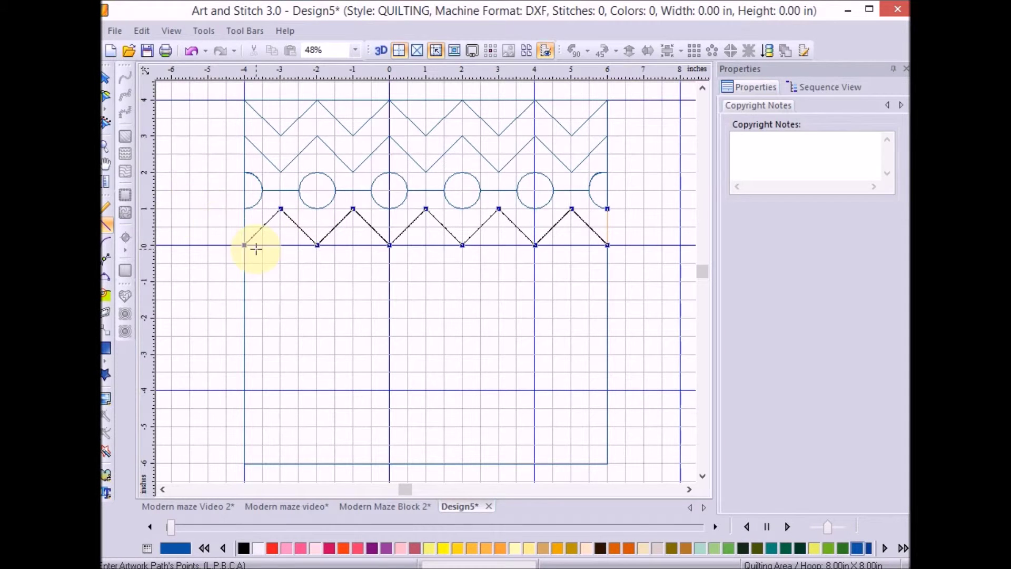
key("Return")
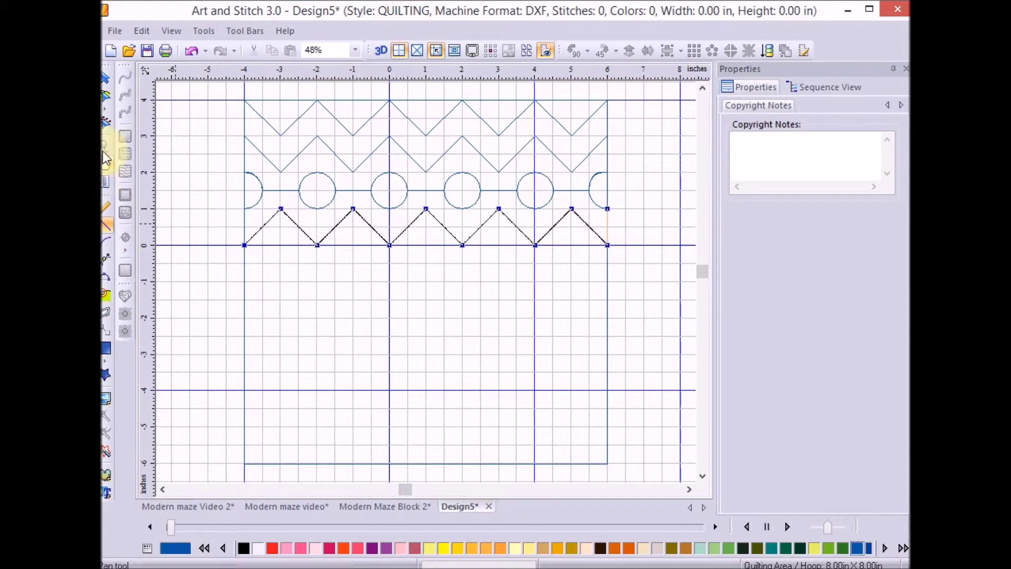
left_click(106, 77)
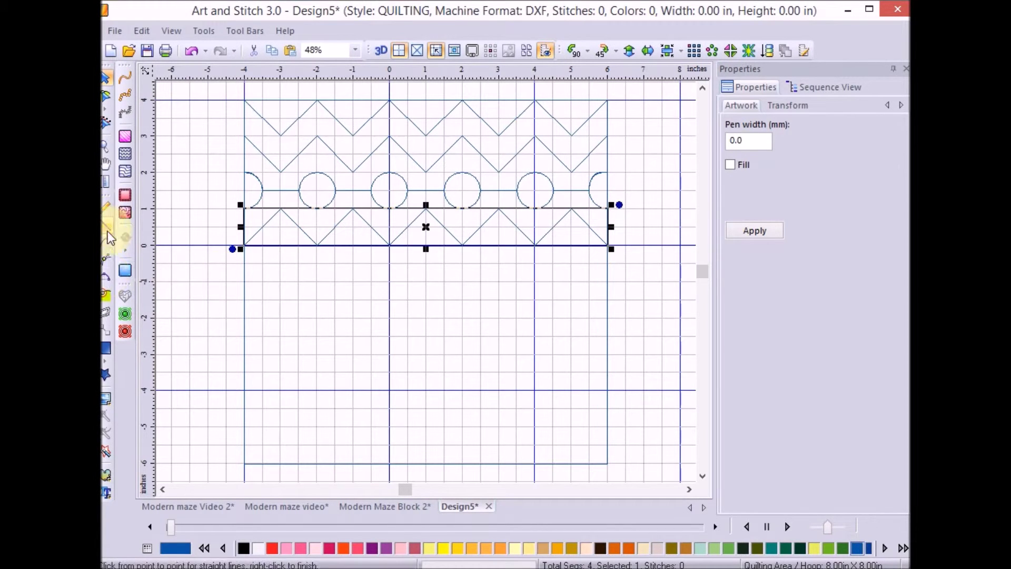
left_click(109, 227)
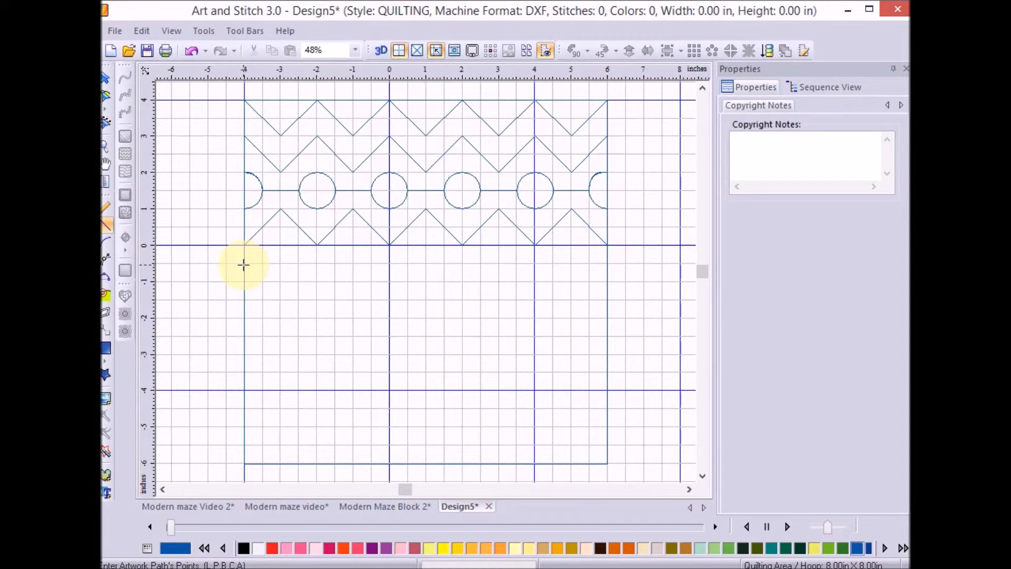
left_click(106, 276)
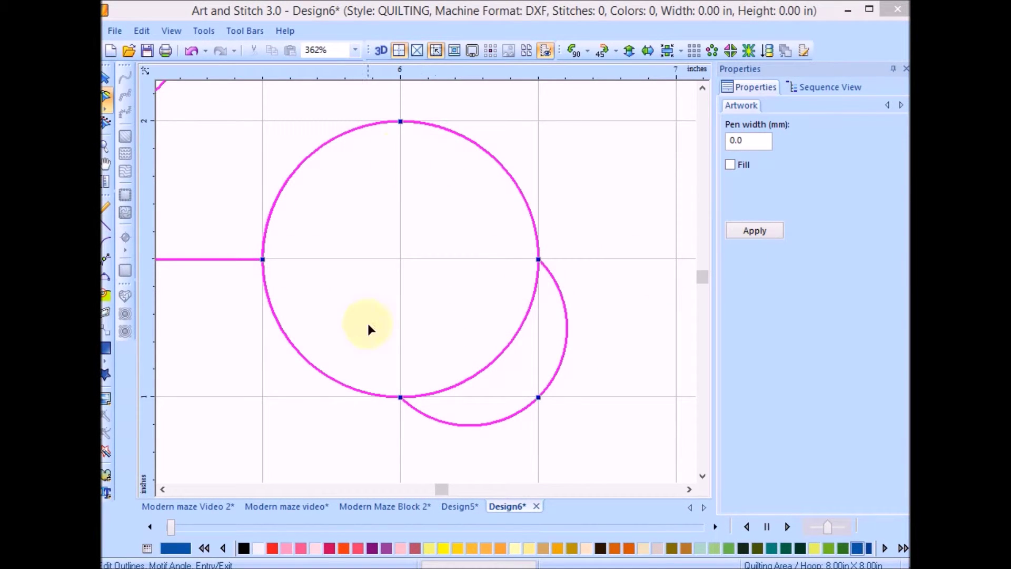
Delete both overlapping points at 6.5, 1.5 on the end circle in Design6
left_click(538, 260)
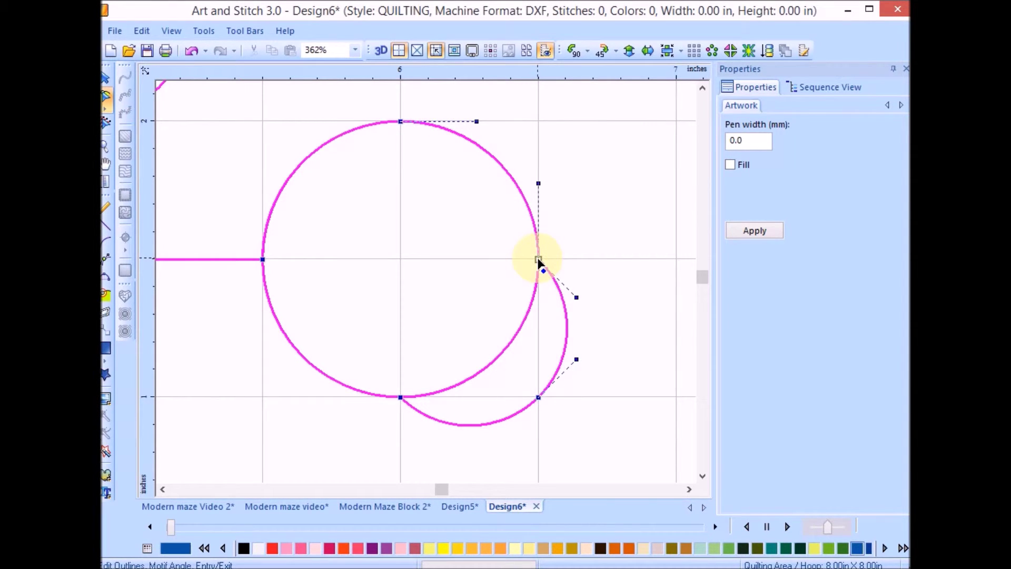
right_click(539, 260)
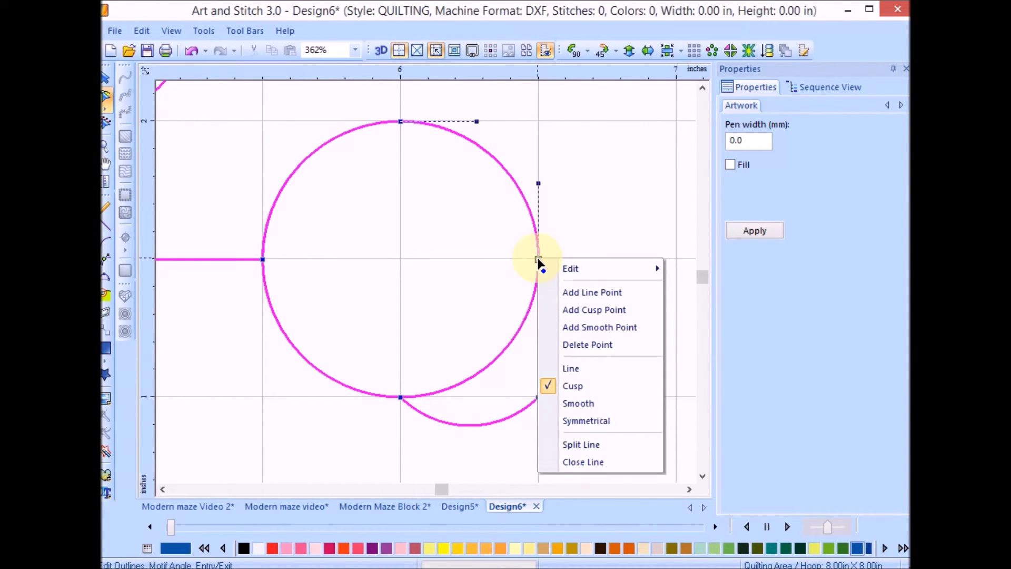
left_click(594, 345)
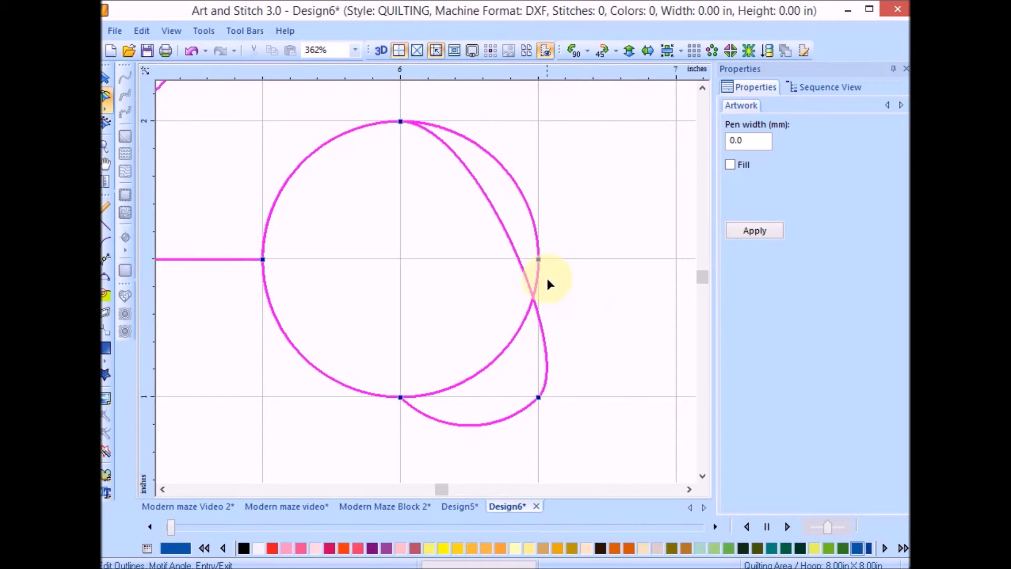
left_click(539, 259)
right_click(538, 260)
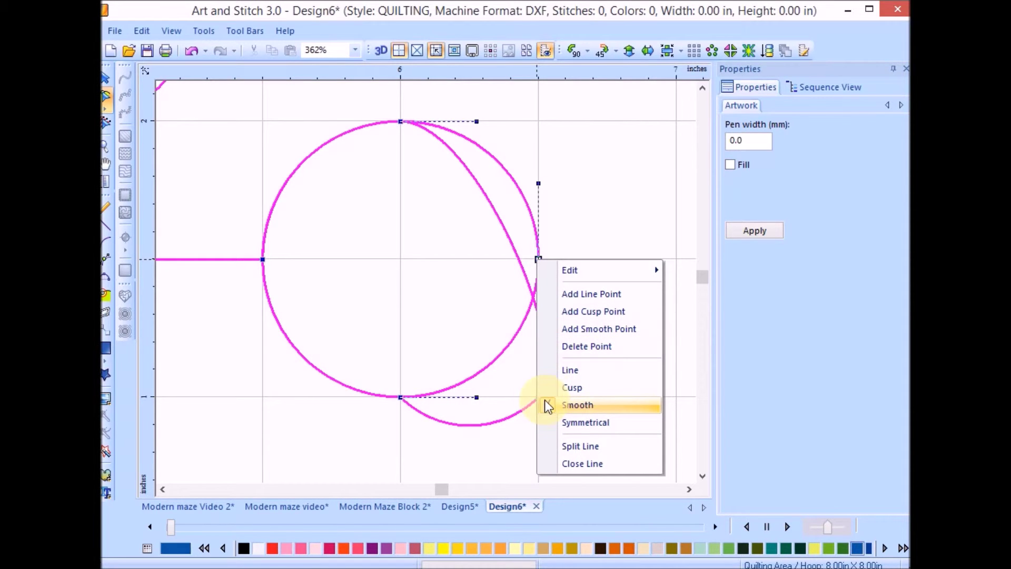
left_click(589, 349)
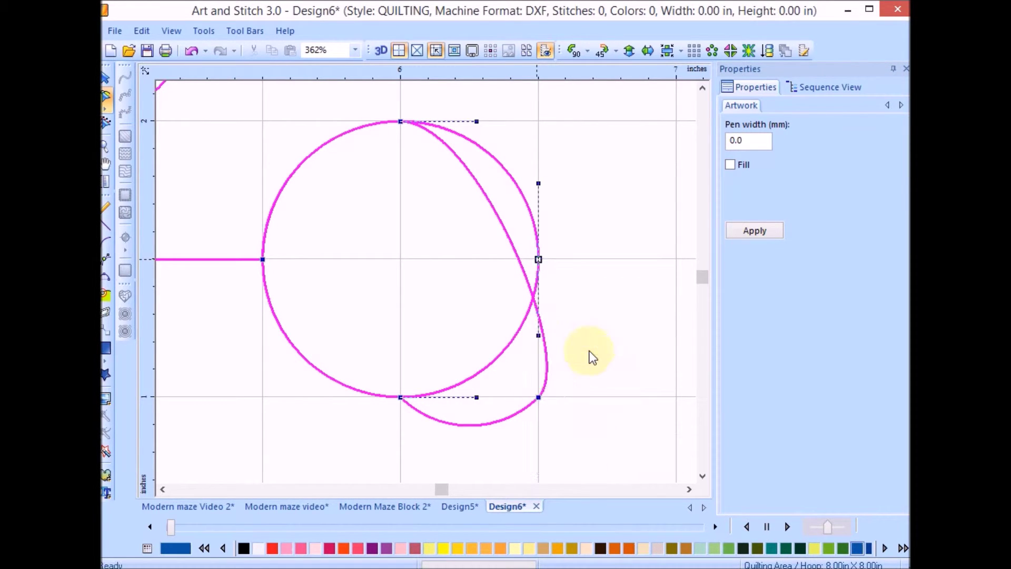
Delete the extra smooth point at 6.5, 1 on the arc outside the end circle
left_click(538, 397)
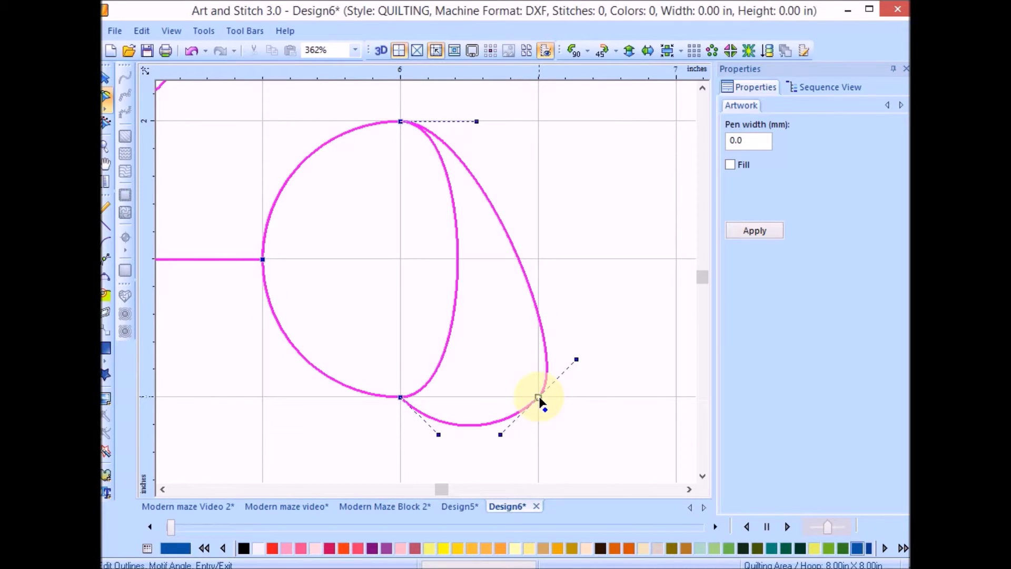
right_click(539, 399)
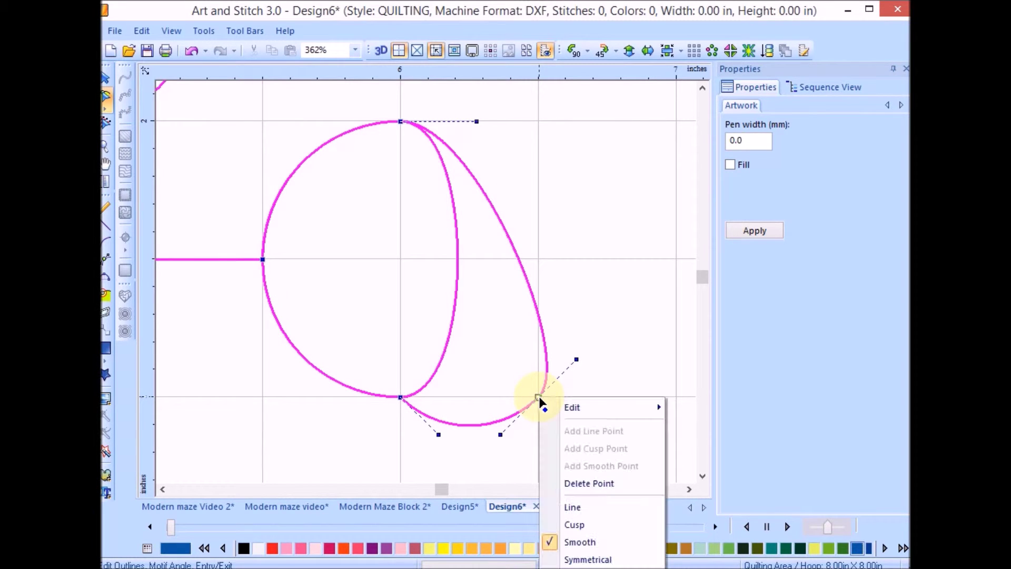
left_click(583, 492)
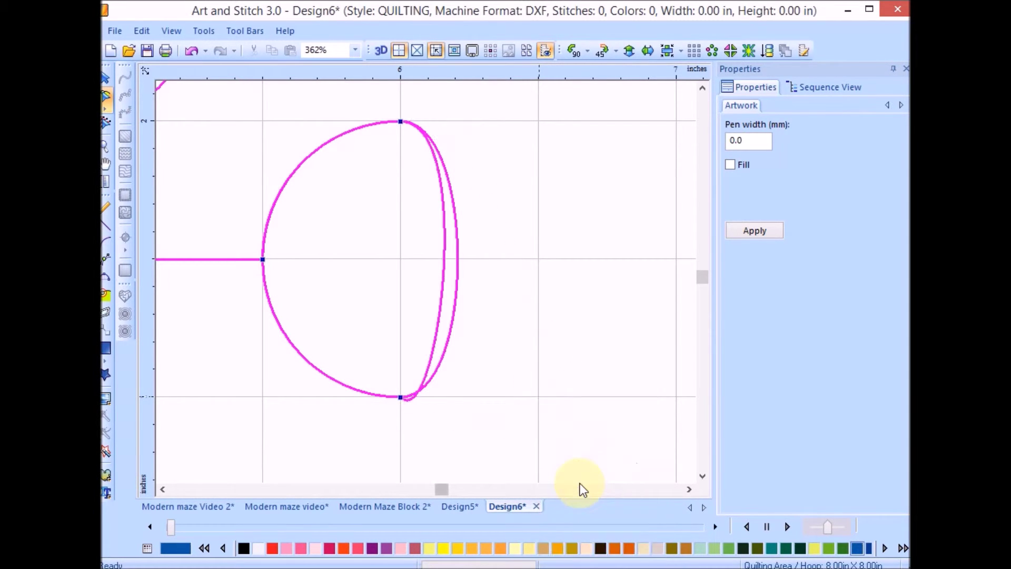
Convert the end circle's selected point at 6, 1 to a cusp
left_click(401, 397)
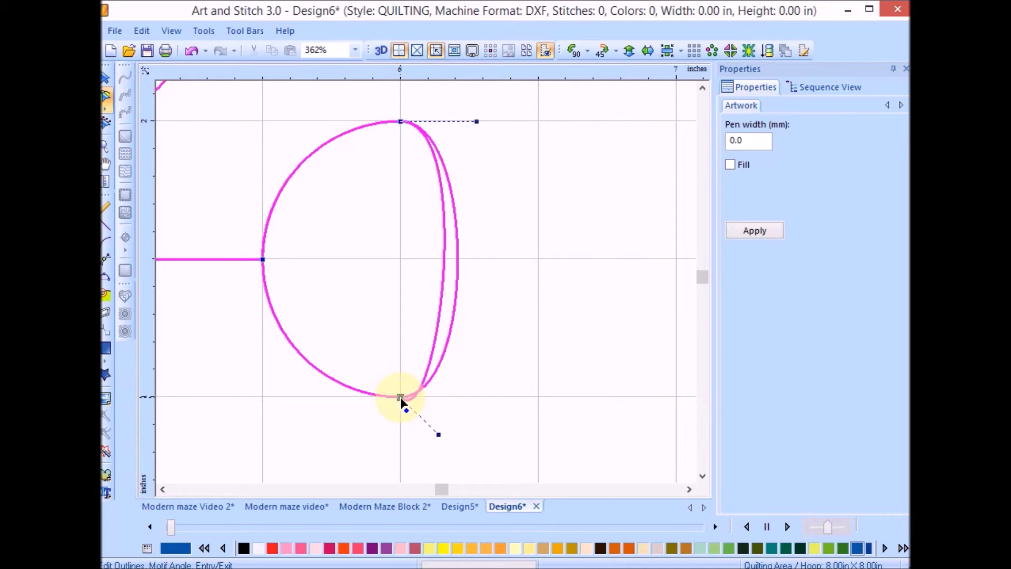
right_click(402, 401)
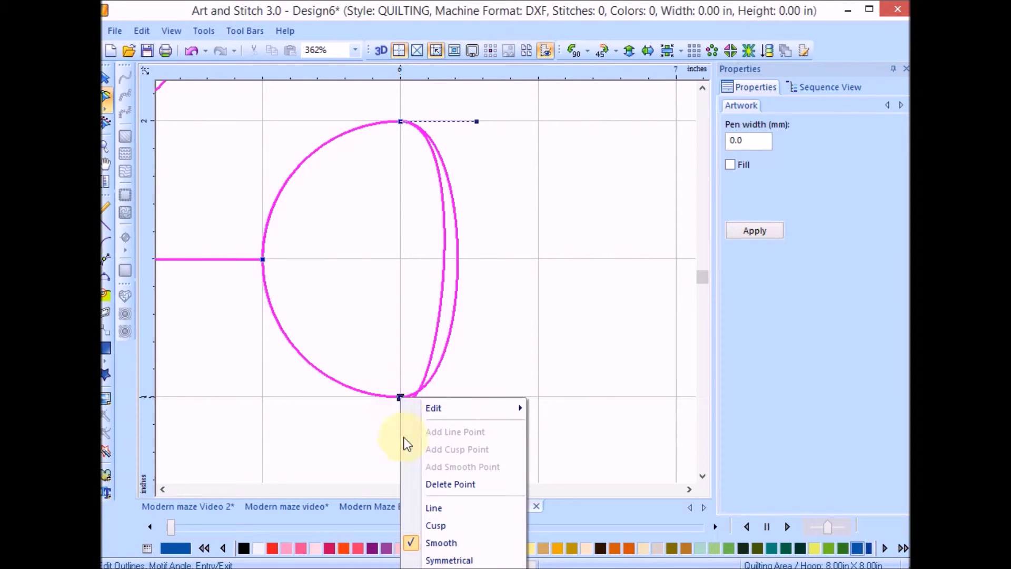
left_click(440, 525)
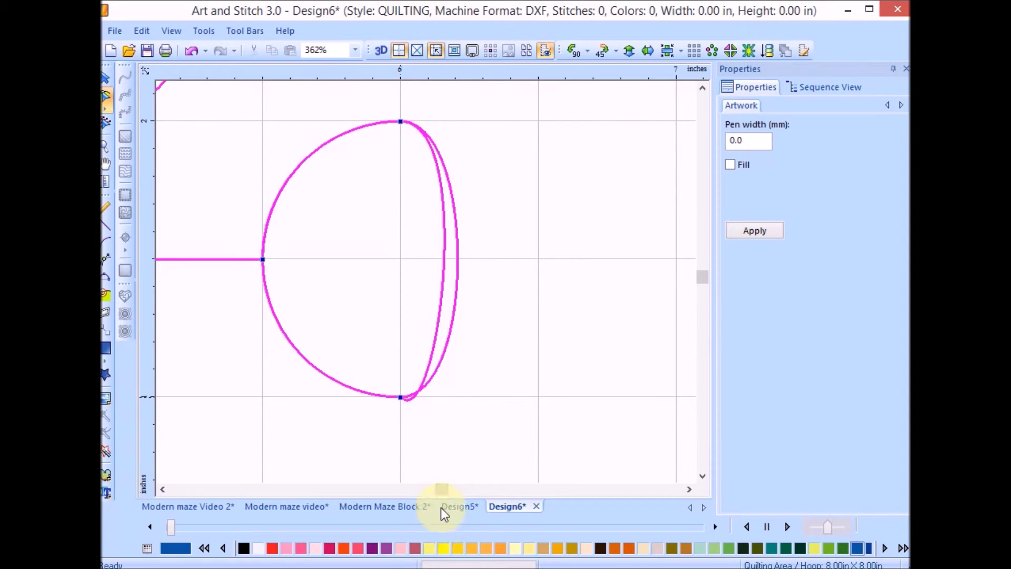
Reshape the arc at the end circle's point at 6, 1 in Design6 by adjusting that point's curve handle
left_click(402, 402)
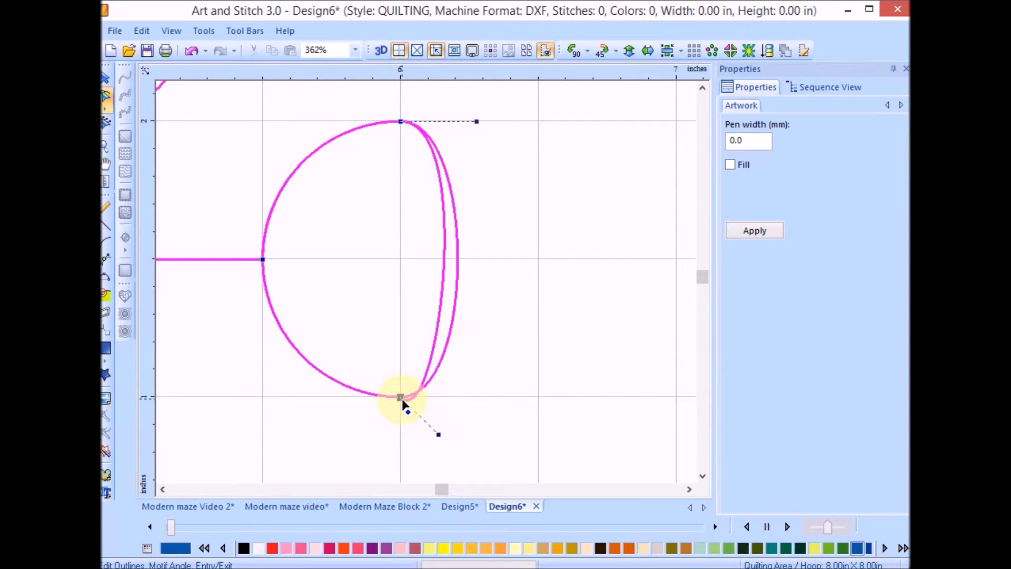
left_click_drag(438, 432, 392, 296)
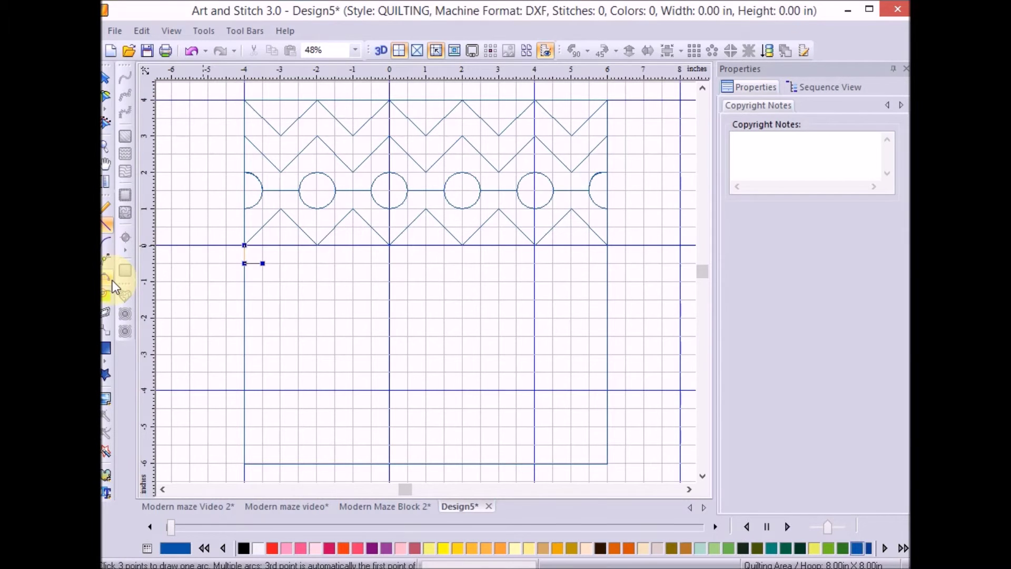
Draw a row of five linked 1 in circles between heights 0 and -1, running from -4 to 6 in Design5
left_click(281, 245)
left_click(297, 262)
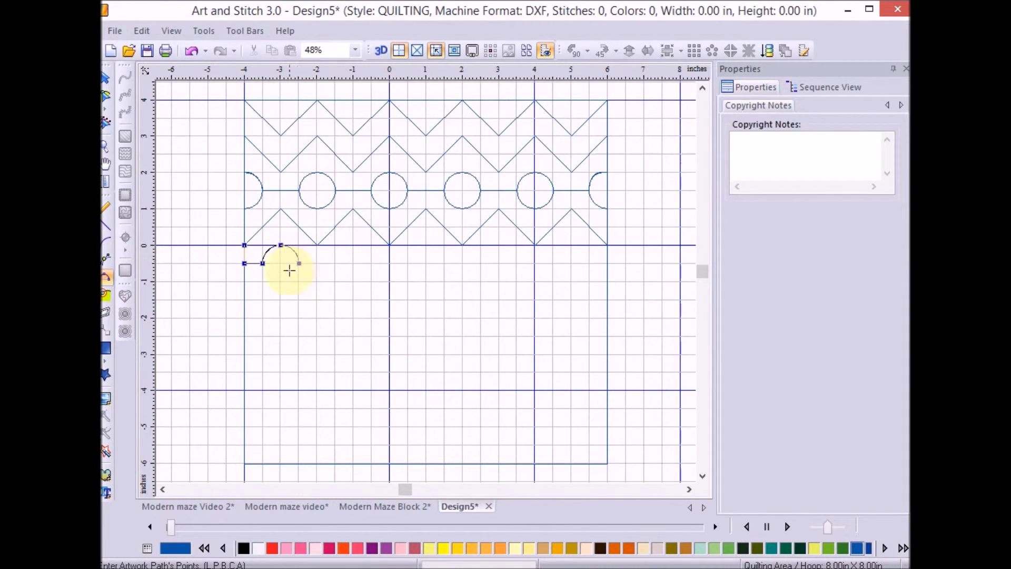
left_click(281, 281)
left_click(280, 246)
left_click(302, 263)
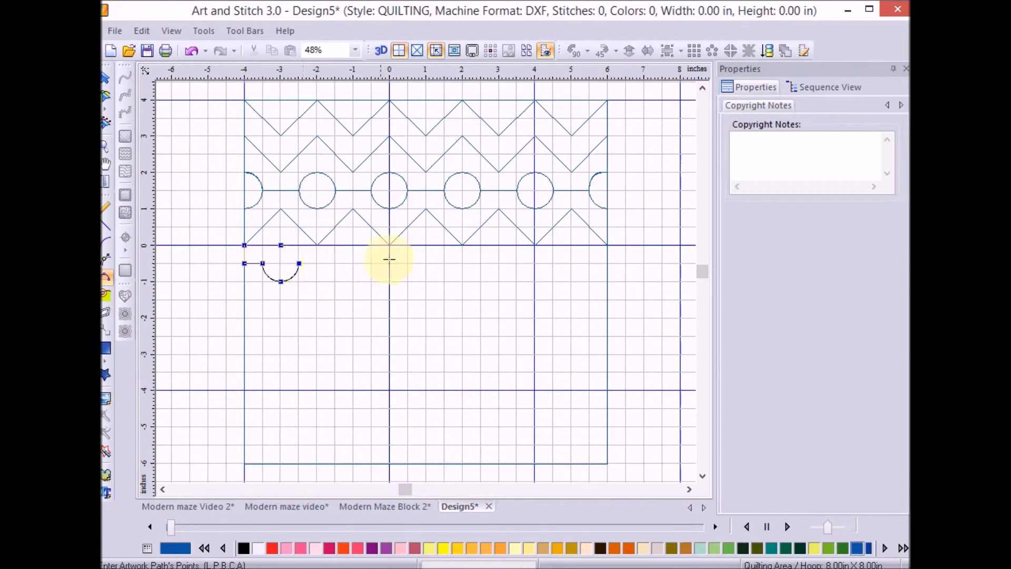
left_click(317, 263)
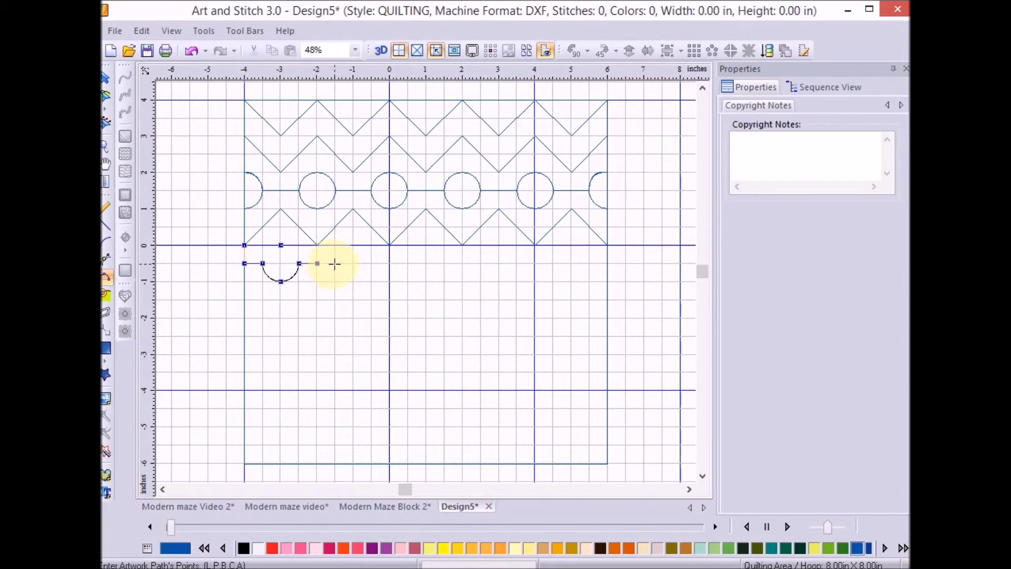
left_click(336, 263)
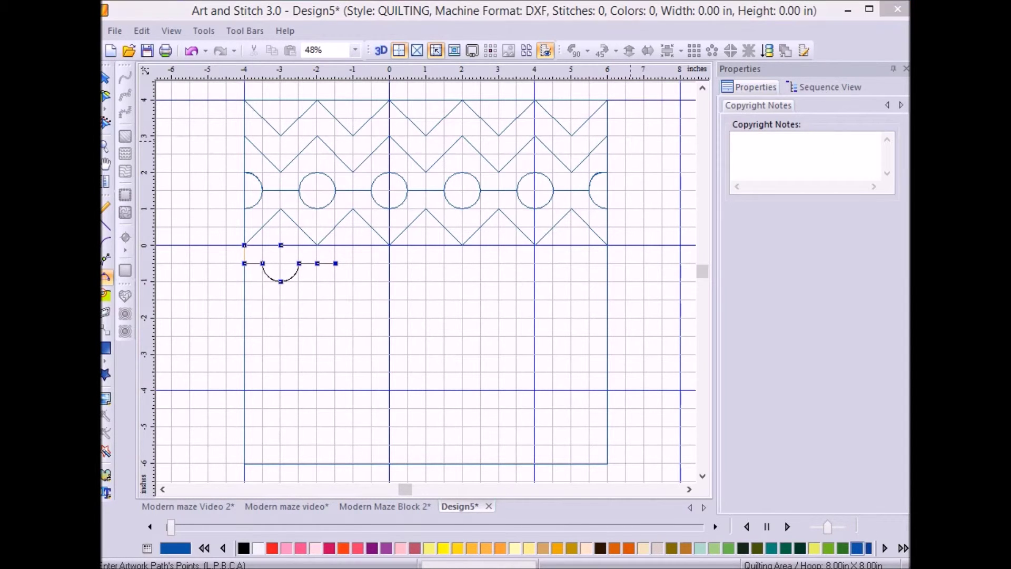
key("Return")
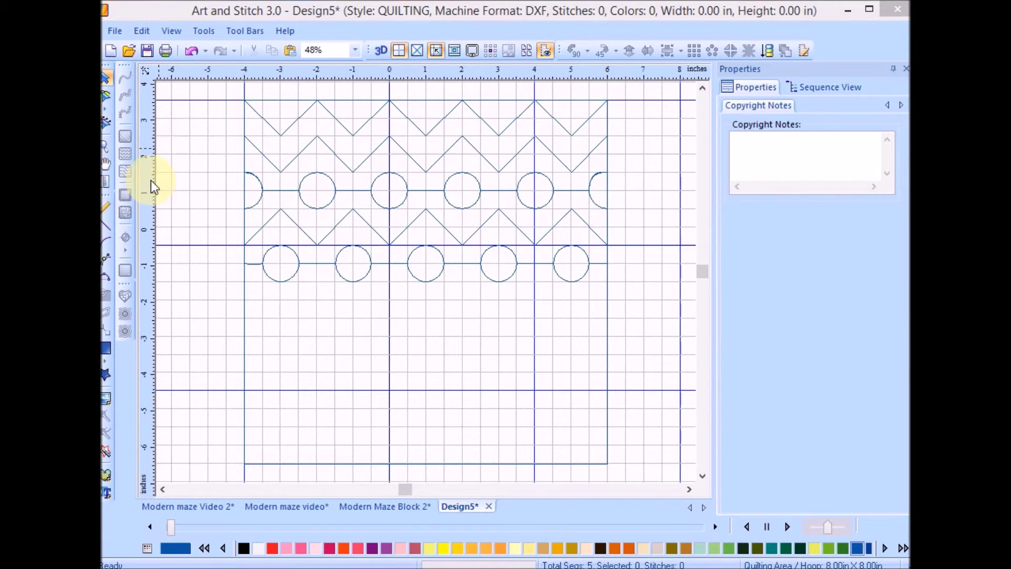
Select the top double zigzag, the circle row beneath it and the following zigzag together and duplicate them
left_click(295, 122)
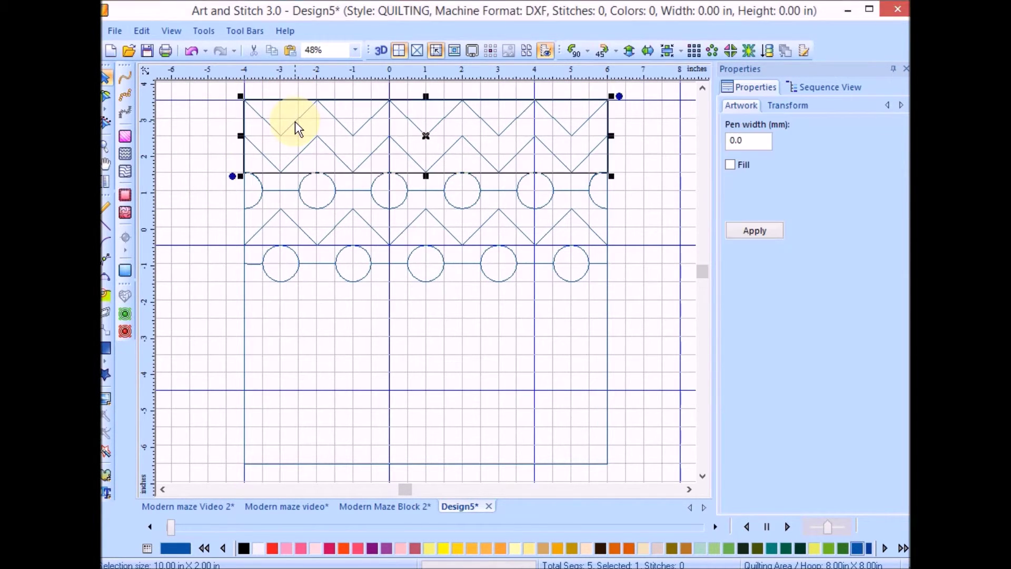
left_click(384, 208)
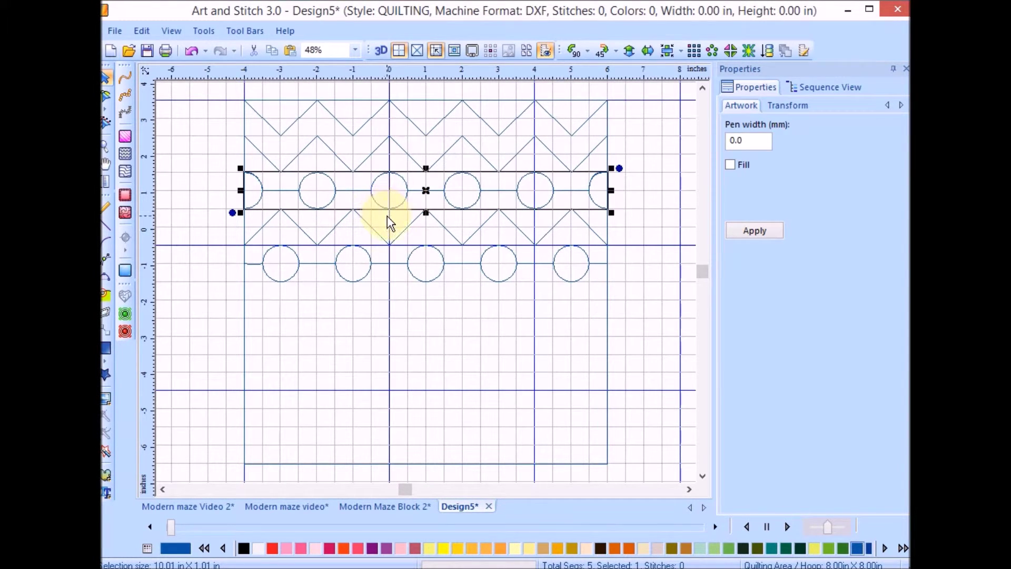
left_click(396, 242)
left_click(403, 113)
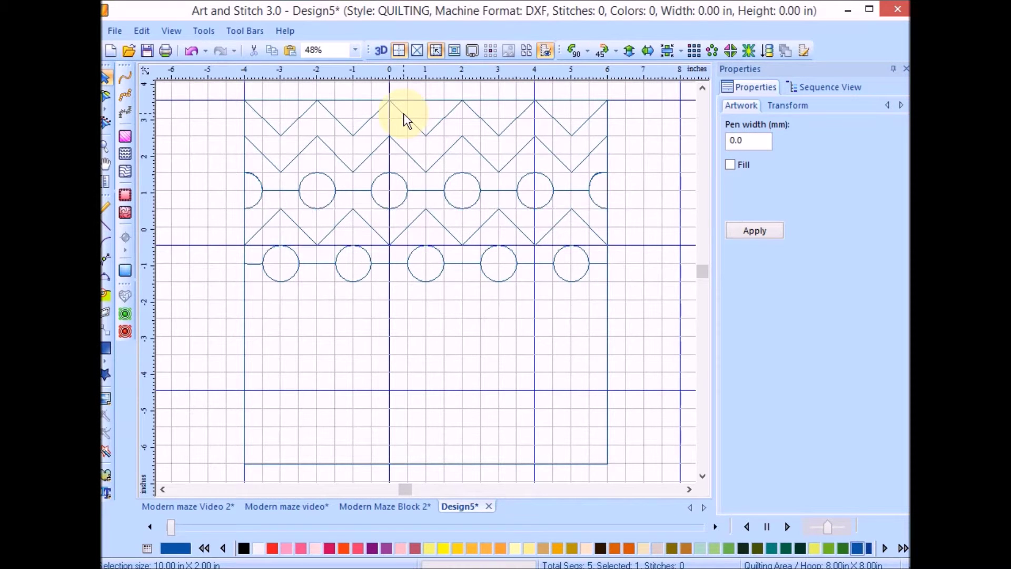
left_click(396, 199, "shift")
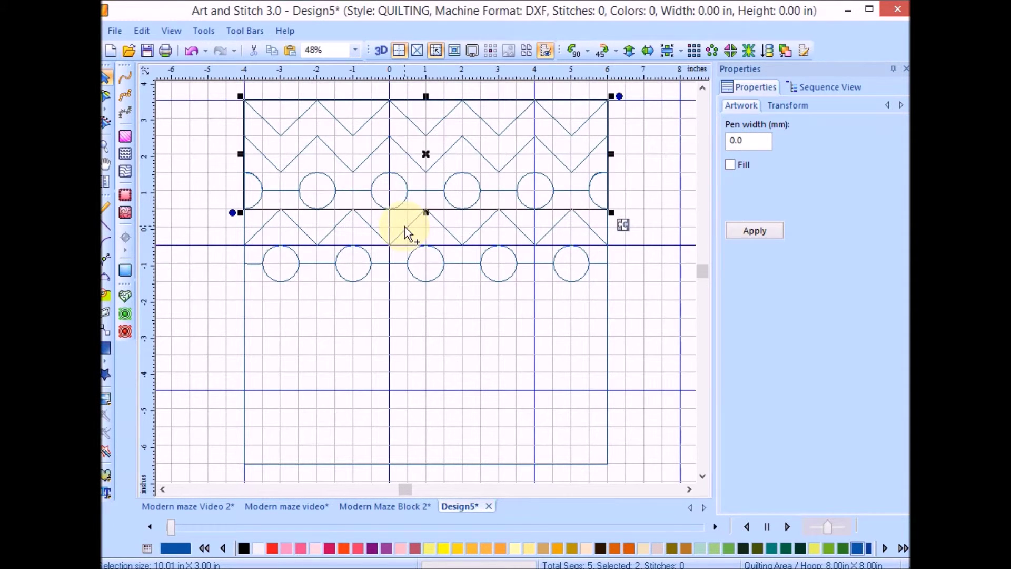
left_click(405, 228, "shift")
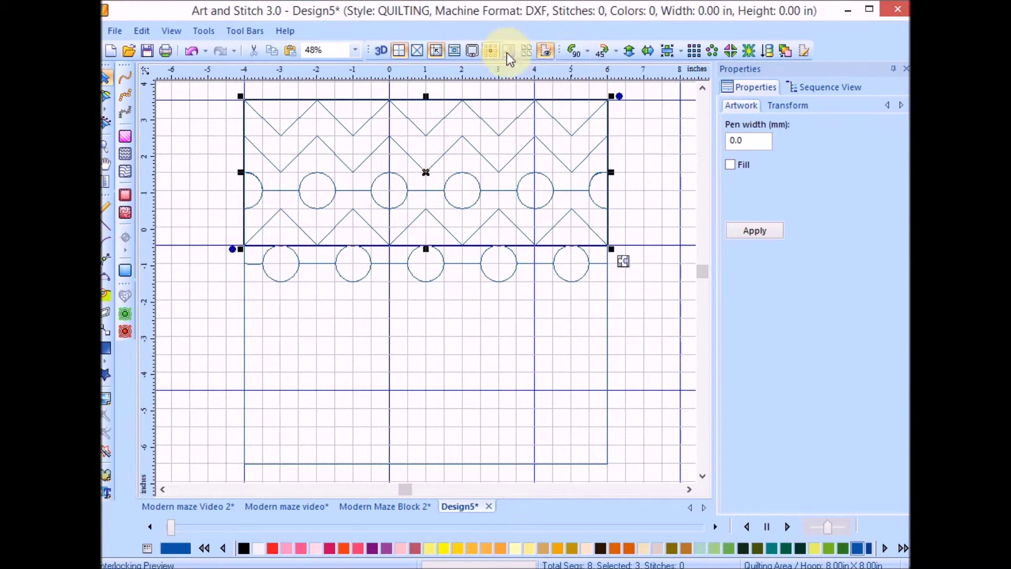
Flip the duplicated rows vertically and move them into the lower part of the square, aligned with its left edge at -4
left_click(629, 51)
left_click_drag(426, 173, 638, 367)
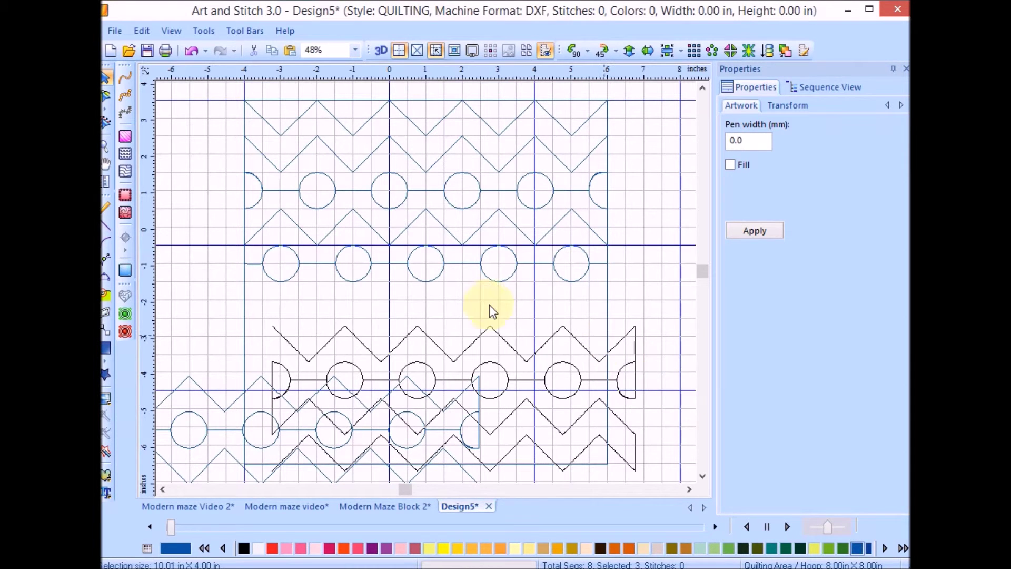
scroll(506, 412, "left", 2)
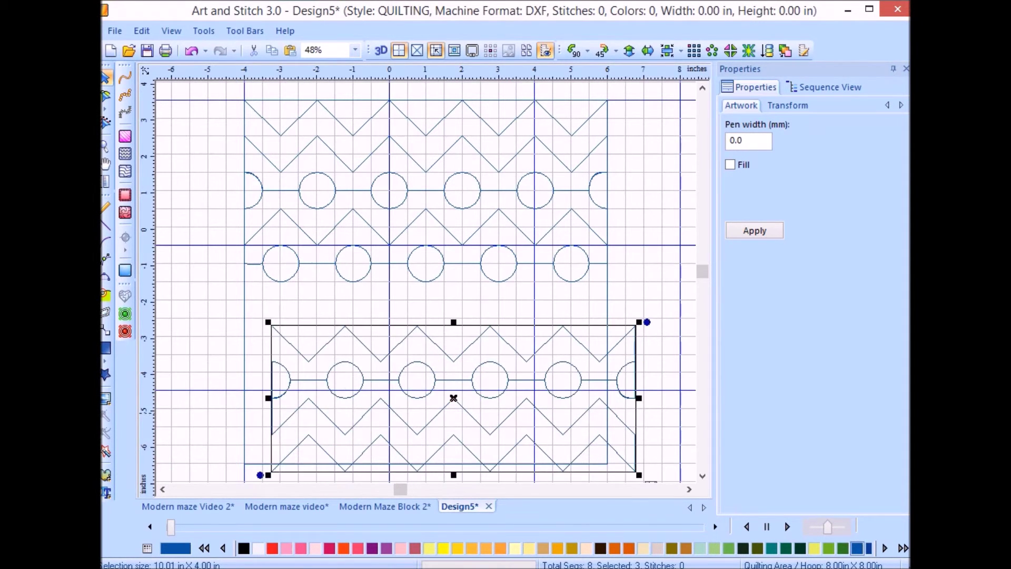
key("Left")
key("Left")
key("Left")
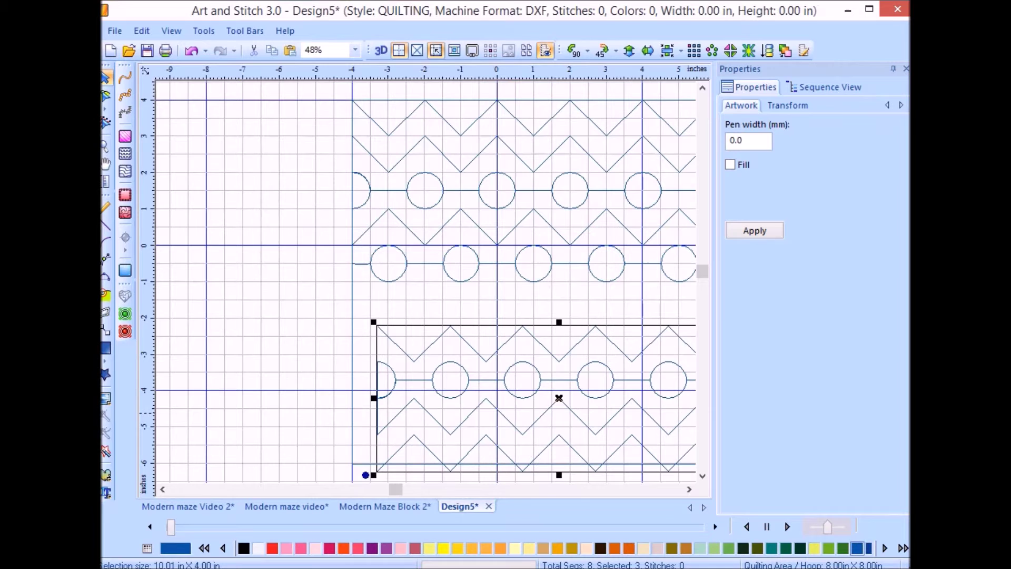
key("Left")
key("Left")
key("Left")
key("Left")
key("Left")
key("Left")
key("Left")
key("Left")
key("Left")
key("Left")
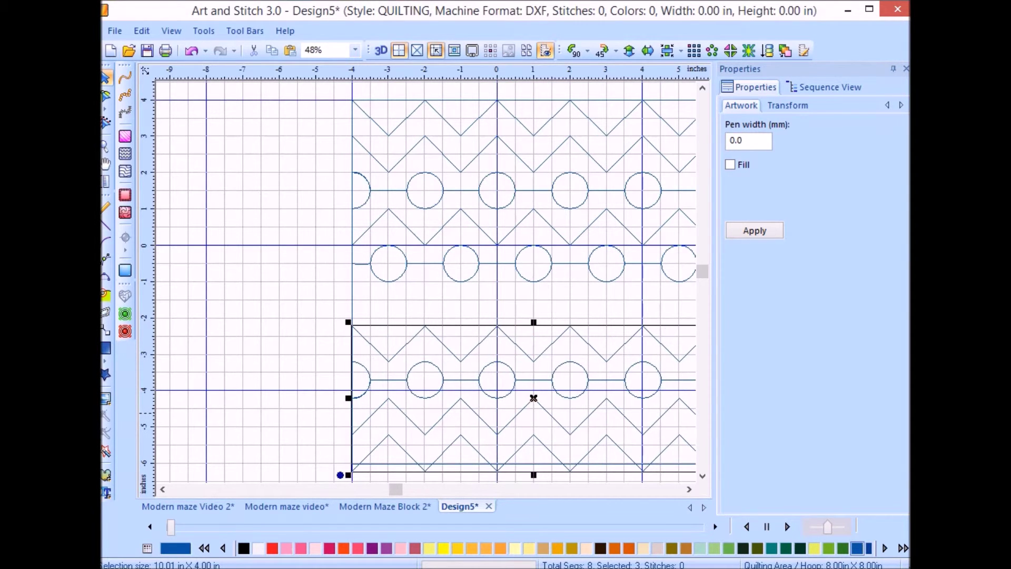
Nudge the flipped rows vertically to fit between height -2 and the square's bottom edge at -6
key("Up")
key("Up")
key("Up")
key("Up")
key("Up")
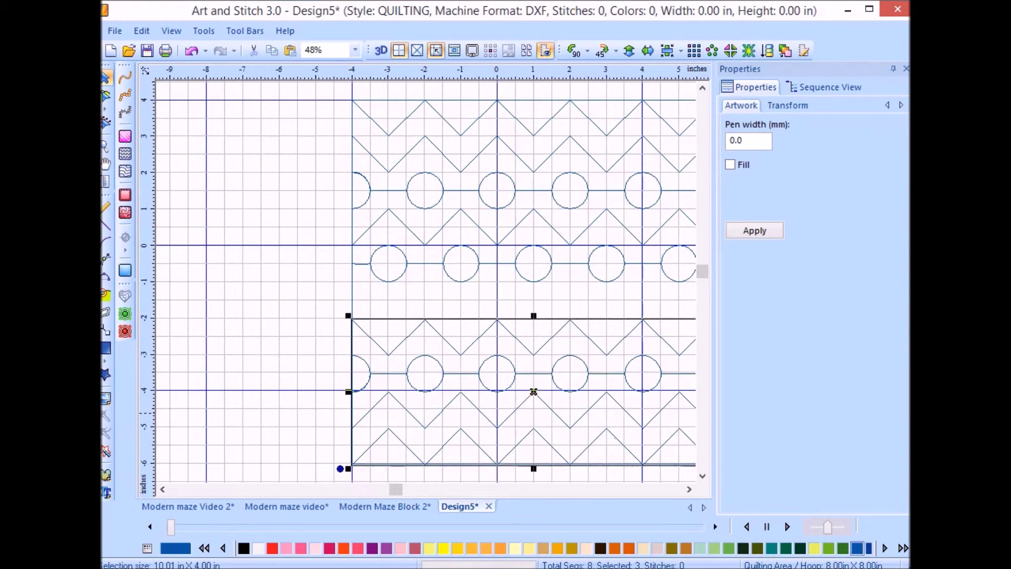
key("Up")
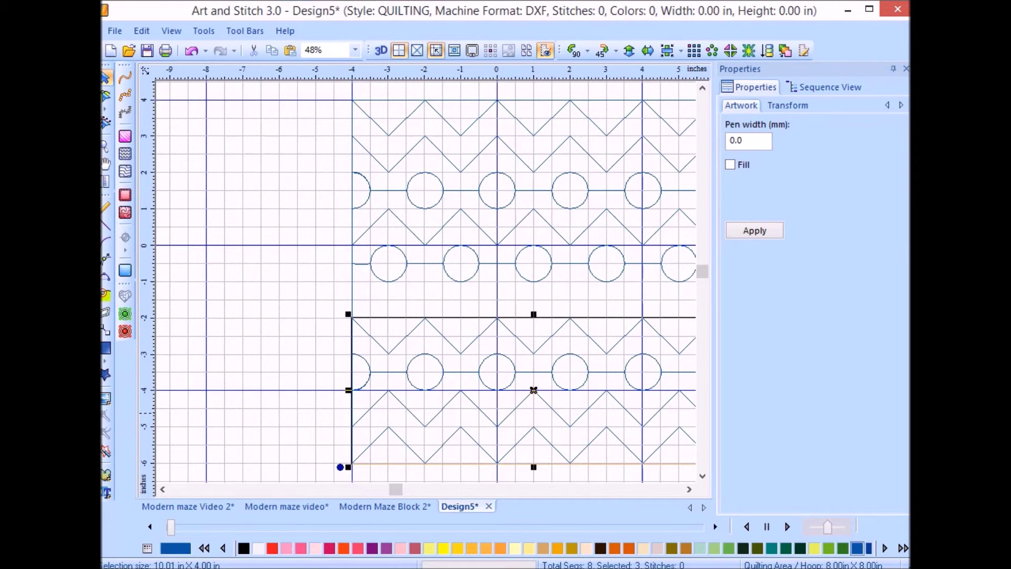
key("Down")
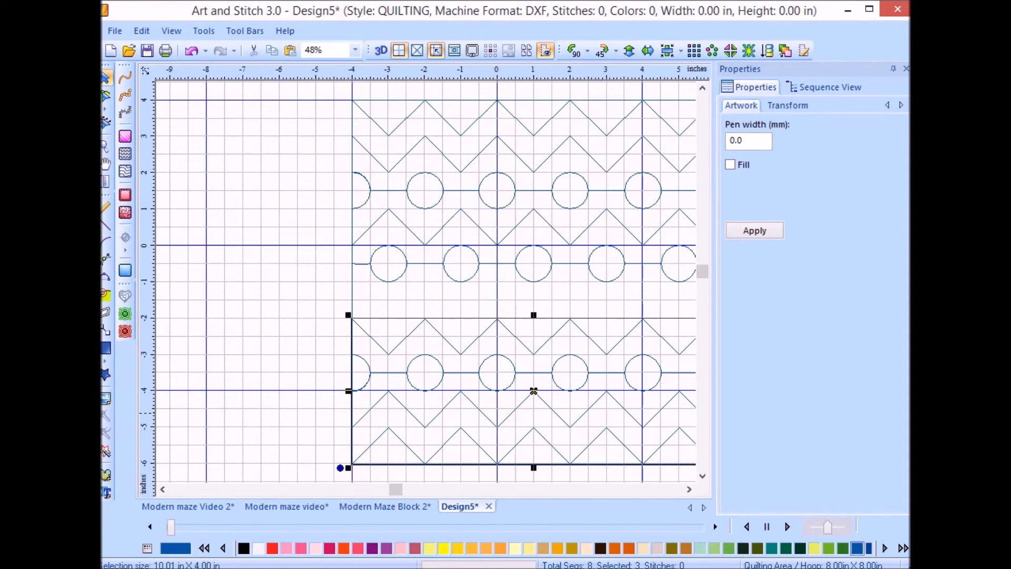
Duplicate the zigzag row between heights 0 and 1 and flip the copy vertically
left_click(559, 231)
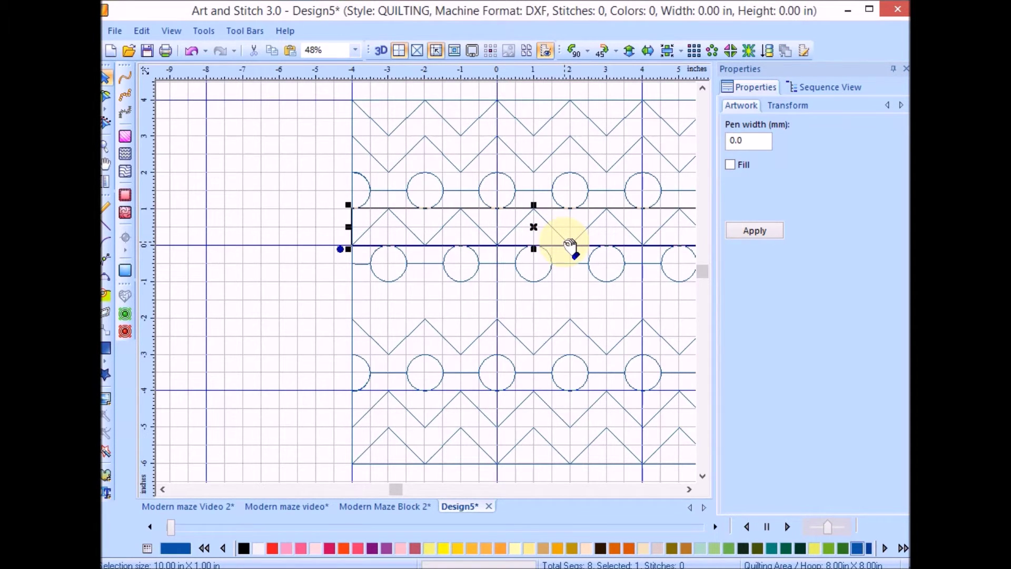
key("ctrl+v")
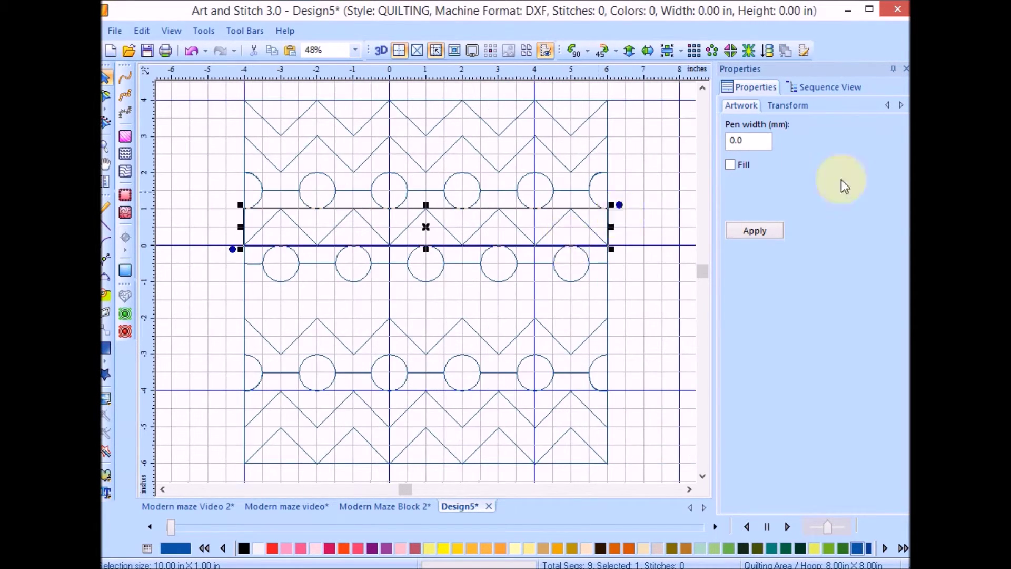
left_click(651, 50)
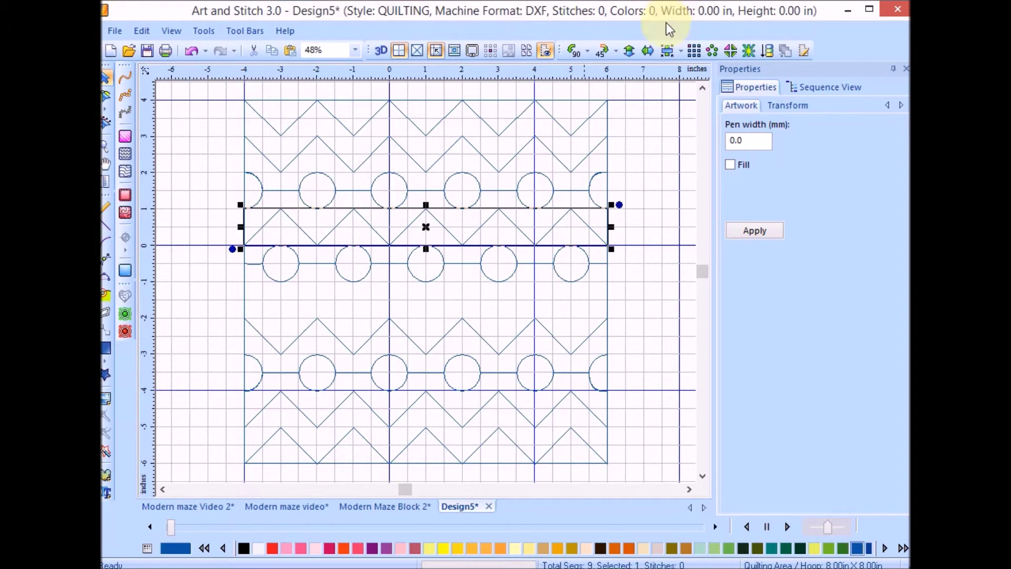
left_click(627, 51)
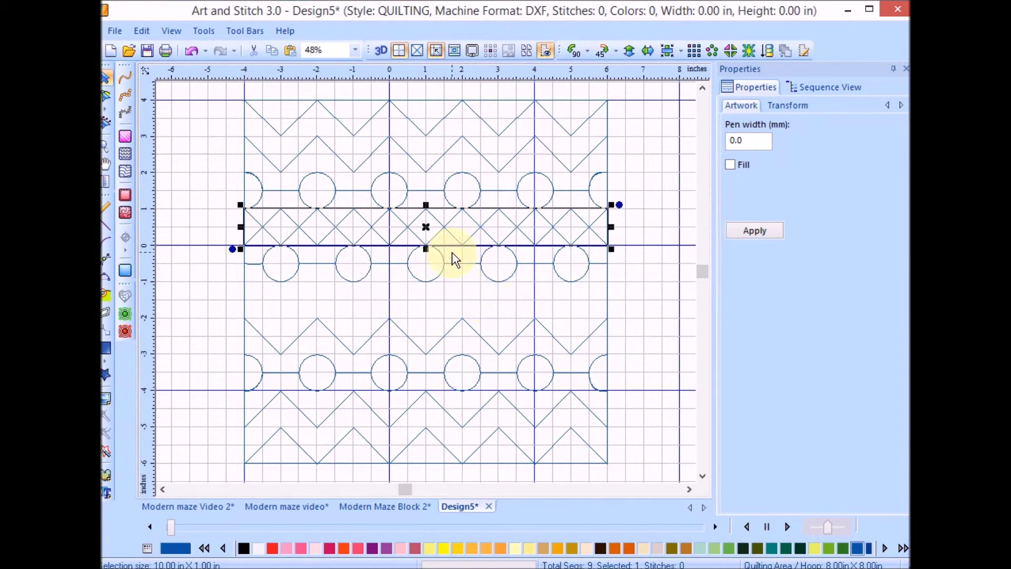
Move the flipped zigzag copy into the gap between heights -1 and -2 and deselect it
left_click(428, 228)
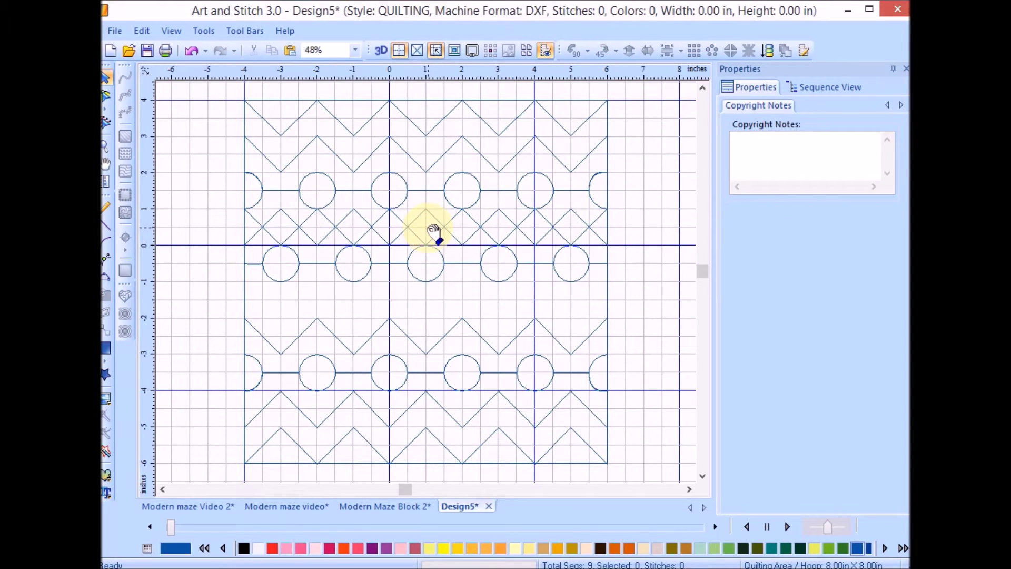
left_click(426, 226)
left_click_drag(425, 226, 431, 302)
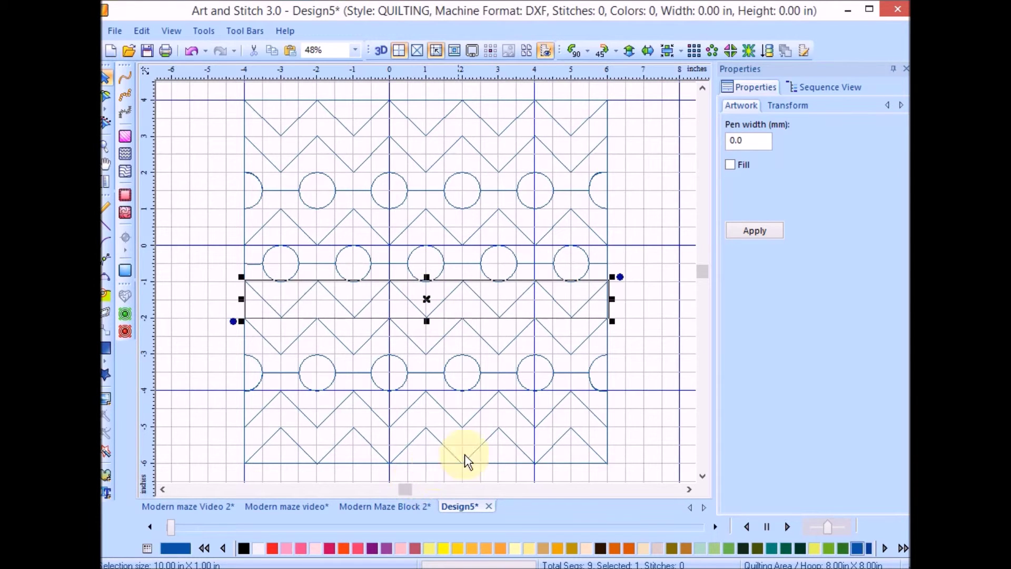
left_click(622, 409)
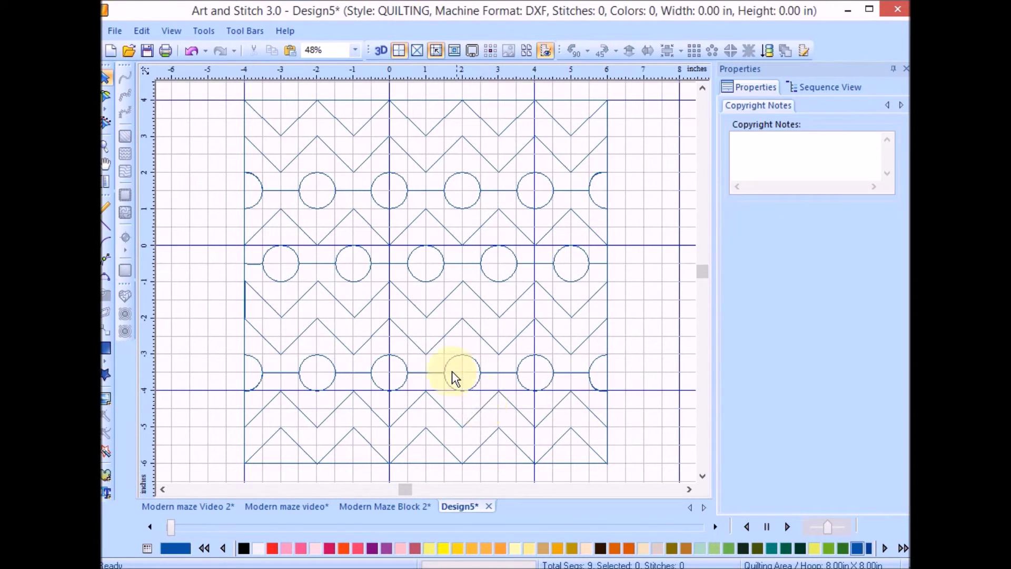
Join the end of the top double zigzag at -4, 2 to the start of the circle row beneath it
left_click(555, 115)
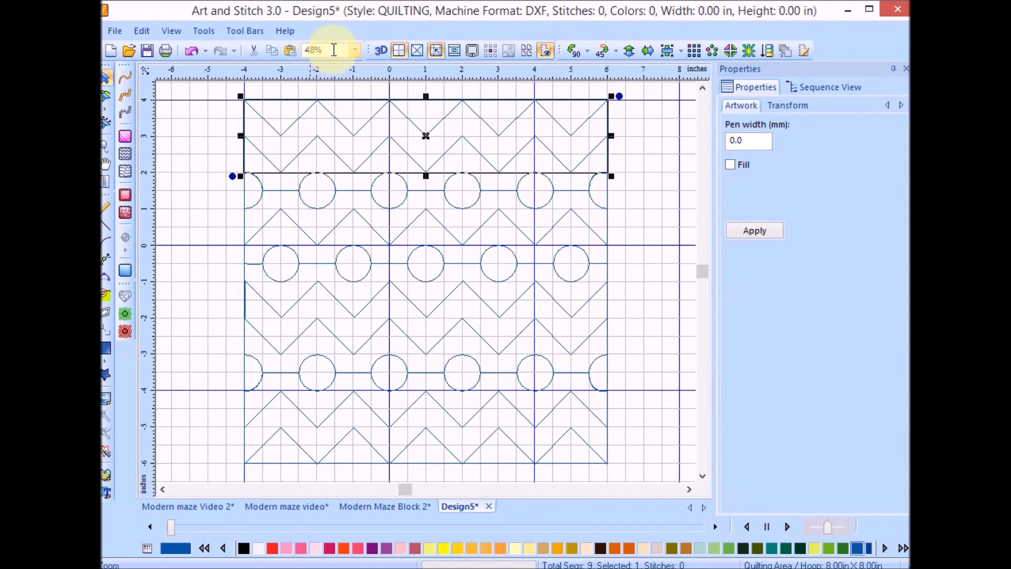
left_click(106, 97)
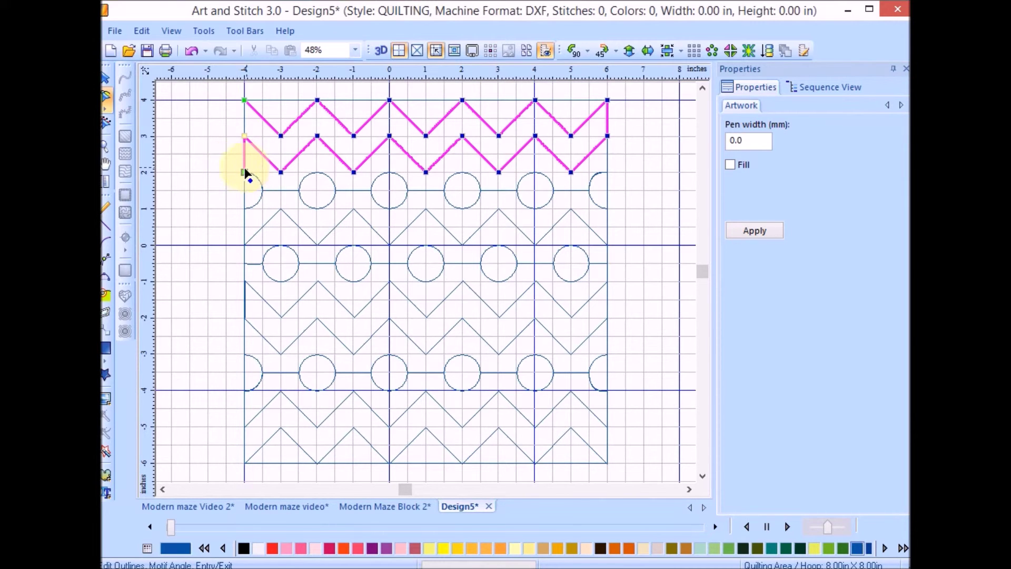
left_click(245, 172)
left_click(280, 187)
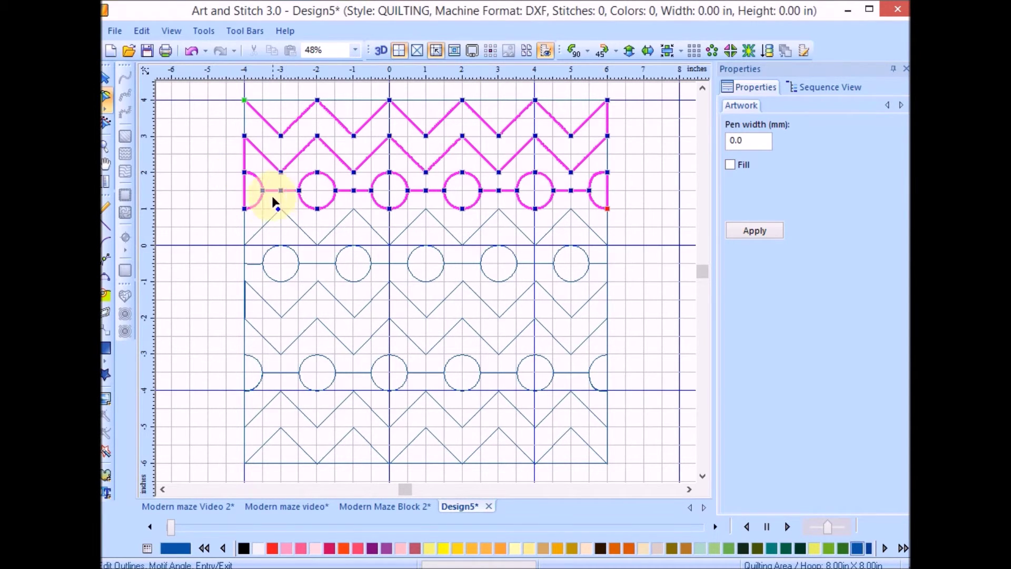
Join the zigzag between heights 0 and 1 to the circle row above at 6, 1 and the one below at -4, 0
left_click(592, 232)
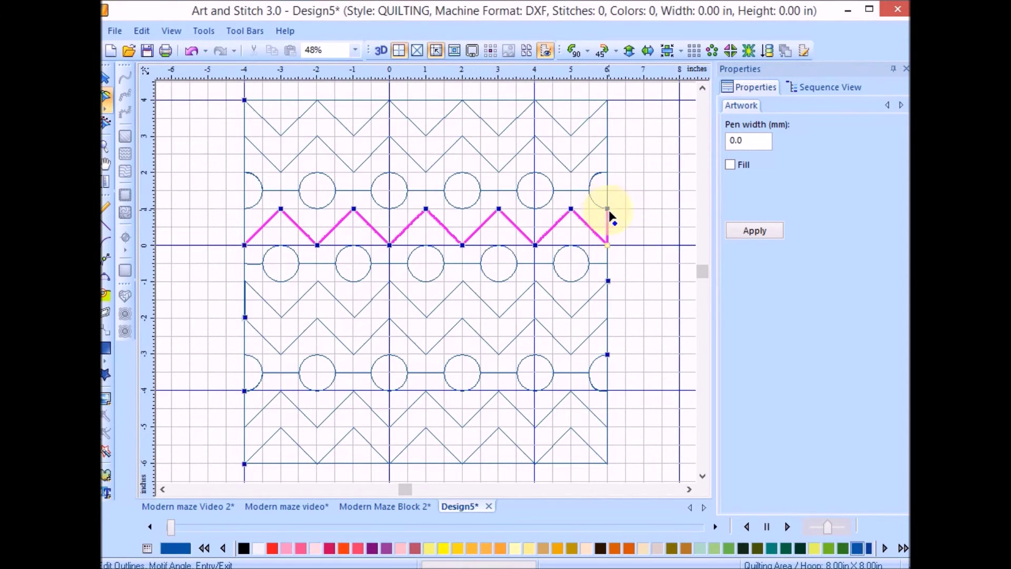
left_click(609, 213)
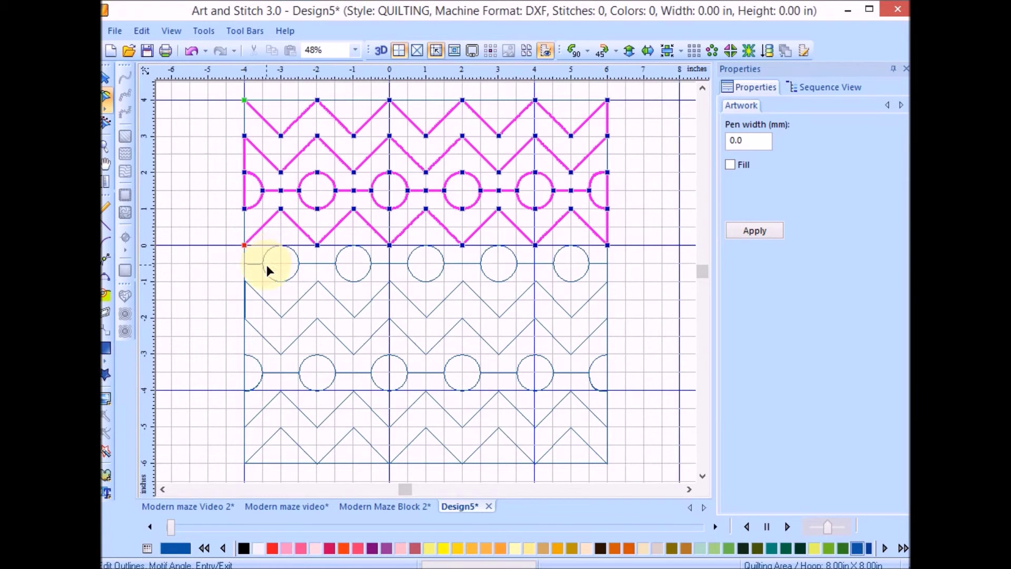
mouse_move(244, 250)
left_mouse_down()
mouse_move(285, 298)
mouse_move(245, 229)
mouse_move(248, 246)
left_mouse_up()
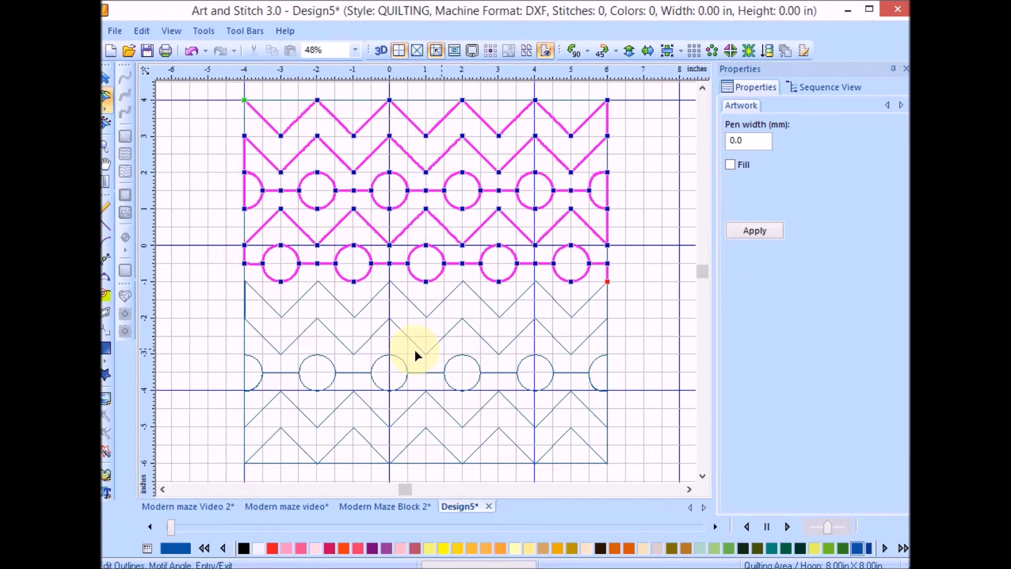
Join the bottom double zigzag to the lower circle row at -4, -4 and that row to the zigzag above at 6, -3
left_click(343, 450)
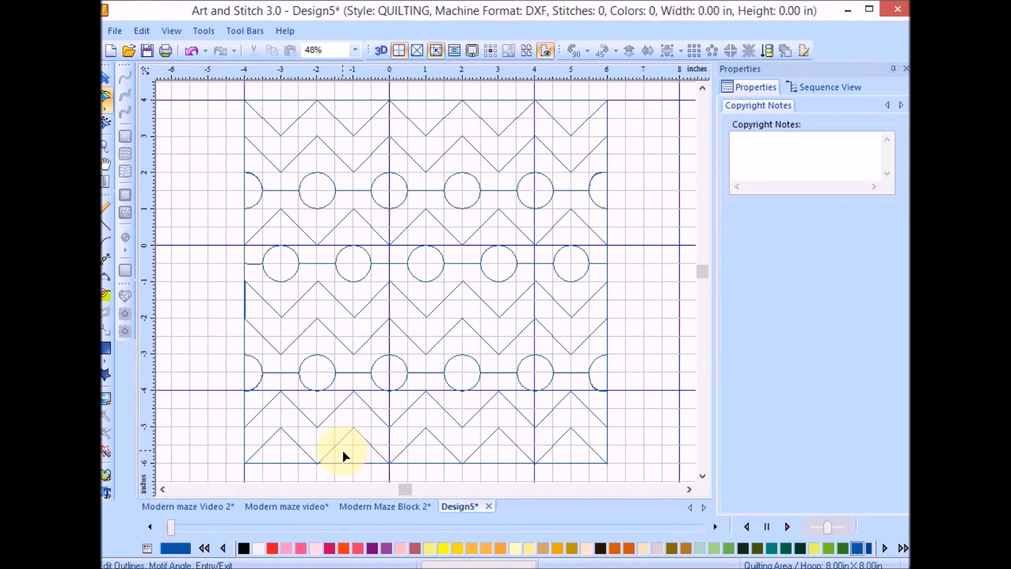
left_click(337, 450)
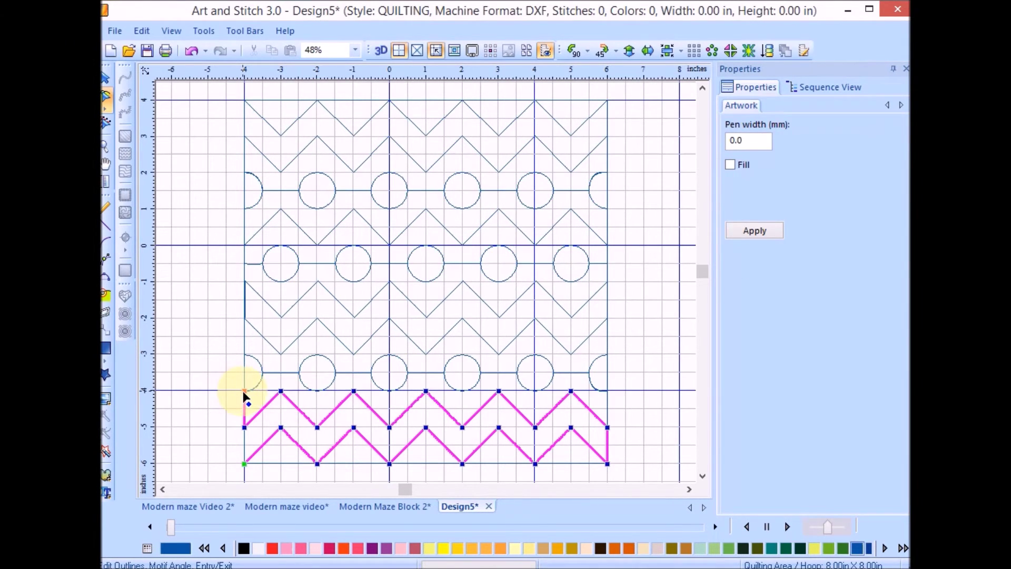
left_click_drag(246, 396, 275, 399)
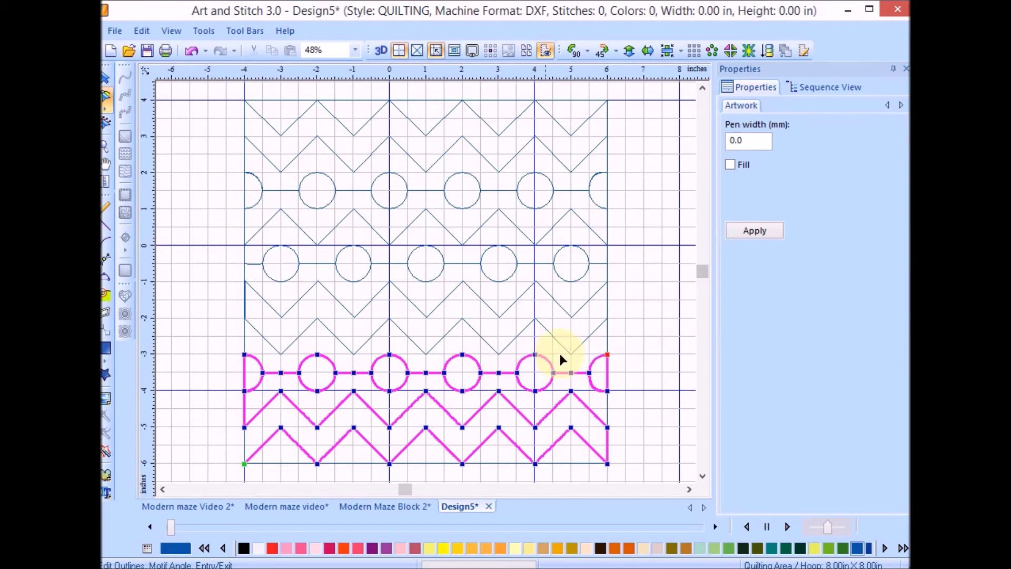
mouse_move(608, 355)
left_mouse_down()
mouse_move(633, 349)
mouse_move(605, 361)
mouse_move(614, 363)
mouse_move(235, 334)
mouse_move(253, 321)
mouse_move(267, 339)
mouse_move(452, 279)
mouse_move(584, 273)
mouse_move(616, 288)
left_mouse_up()
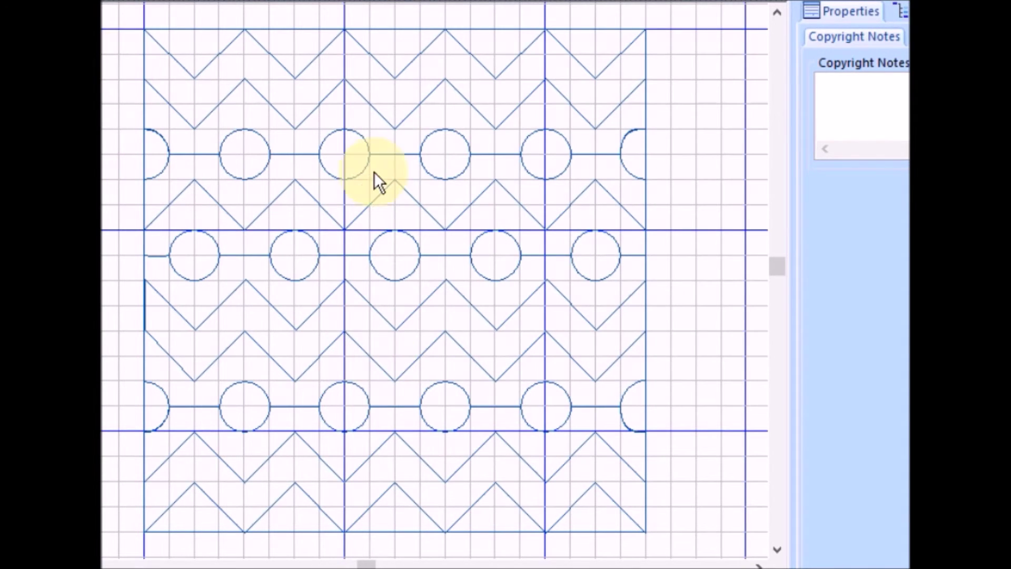
Copy the finished zigzag-and-circle pattern into the quilt block design, fit it into the empty large square and deselect it
left_click(375, 255)
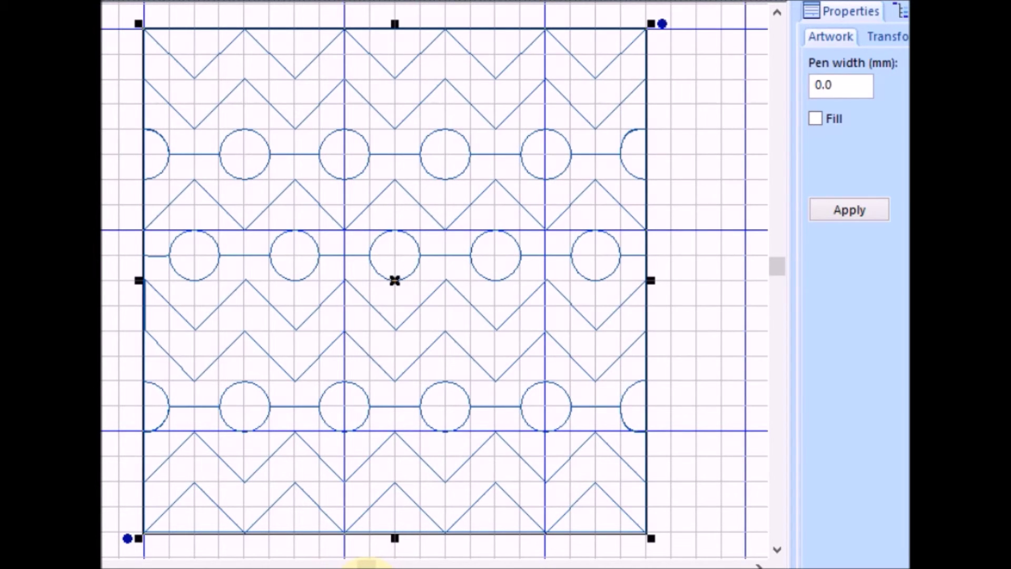
left_click(368, 568)
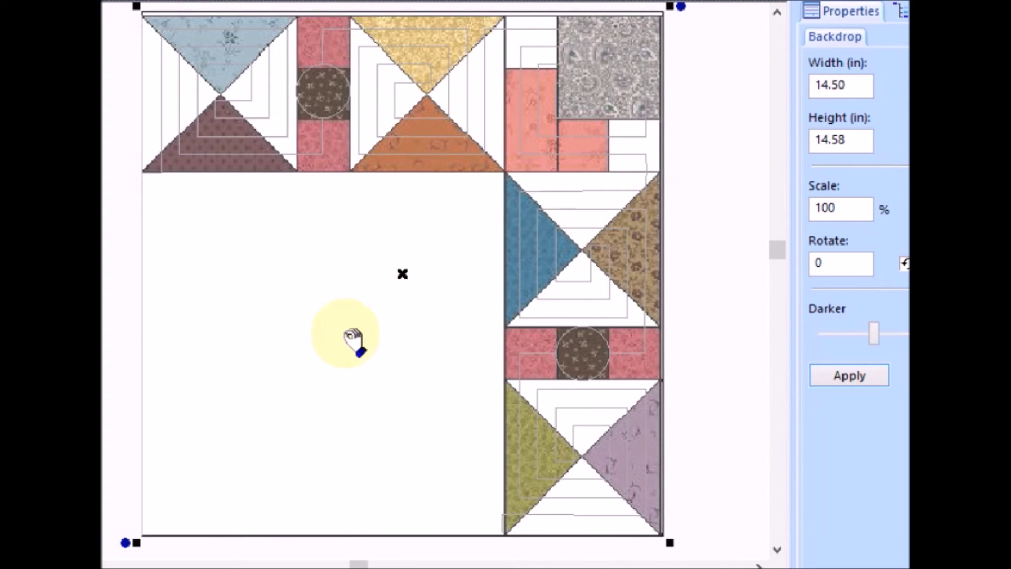
left_click(420, 406)
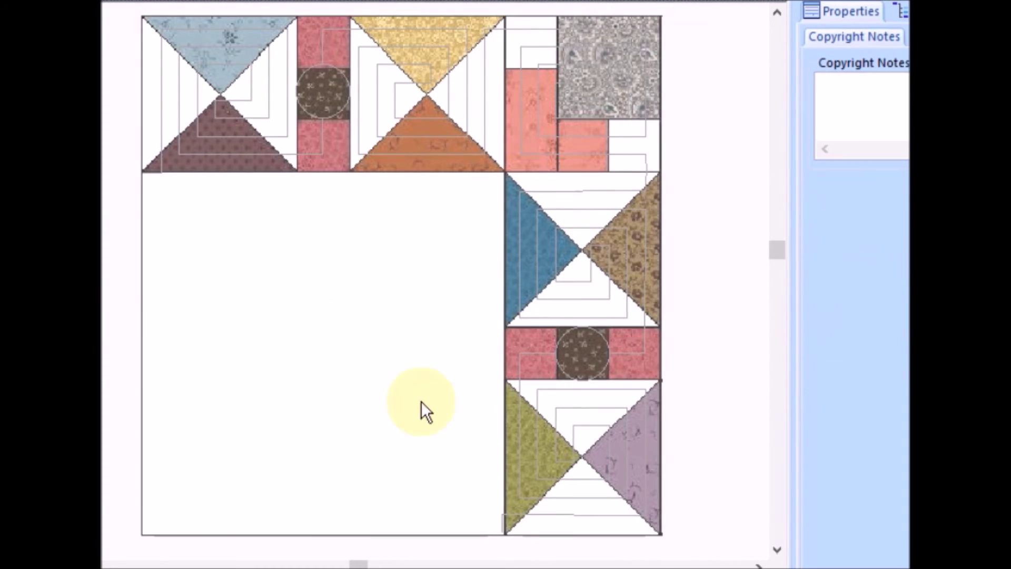
left_click(476, 407)
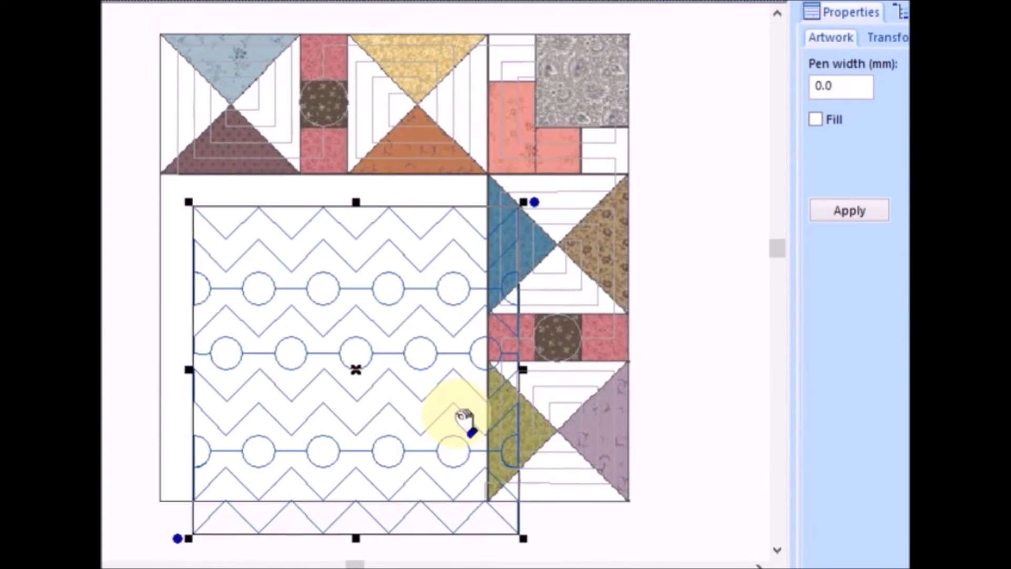
left_click_drag(350, 374, 318, 341)
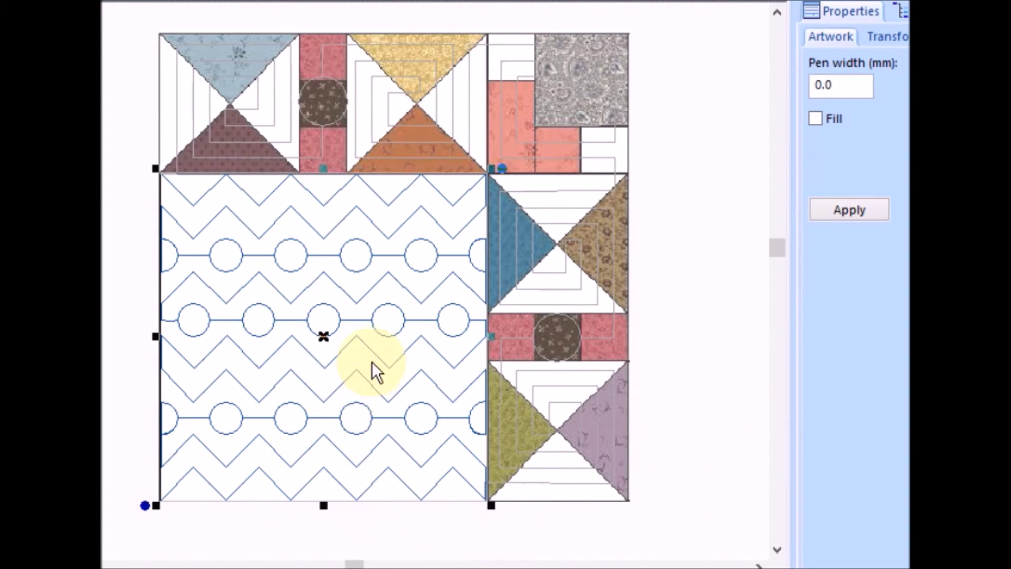
left_click(681, 424)
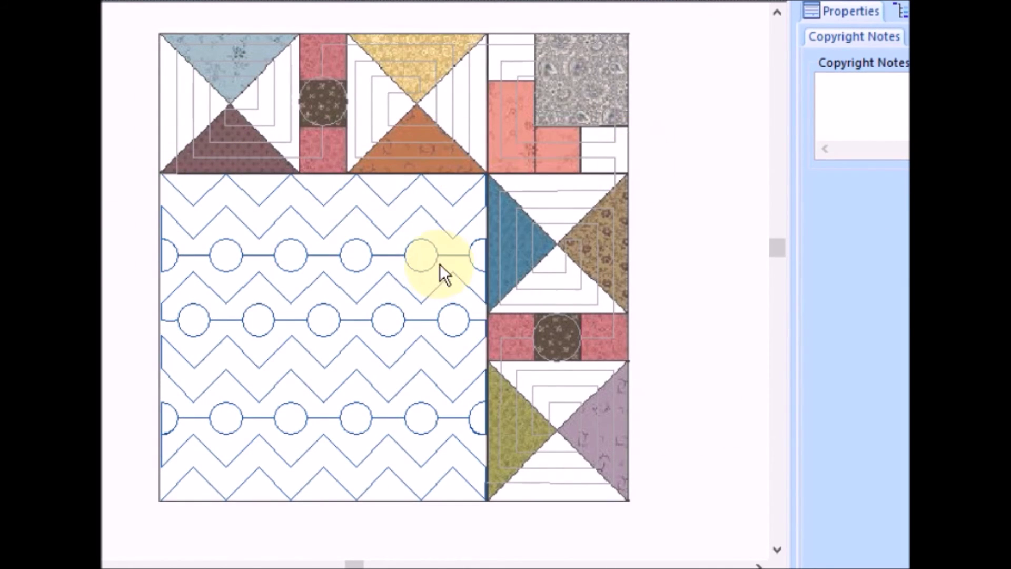
Adjust the first node of the top zigzag at the large square's upper-left corner and hide the quilt backdrop
left_click(184, 199)
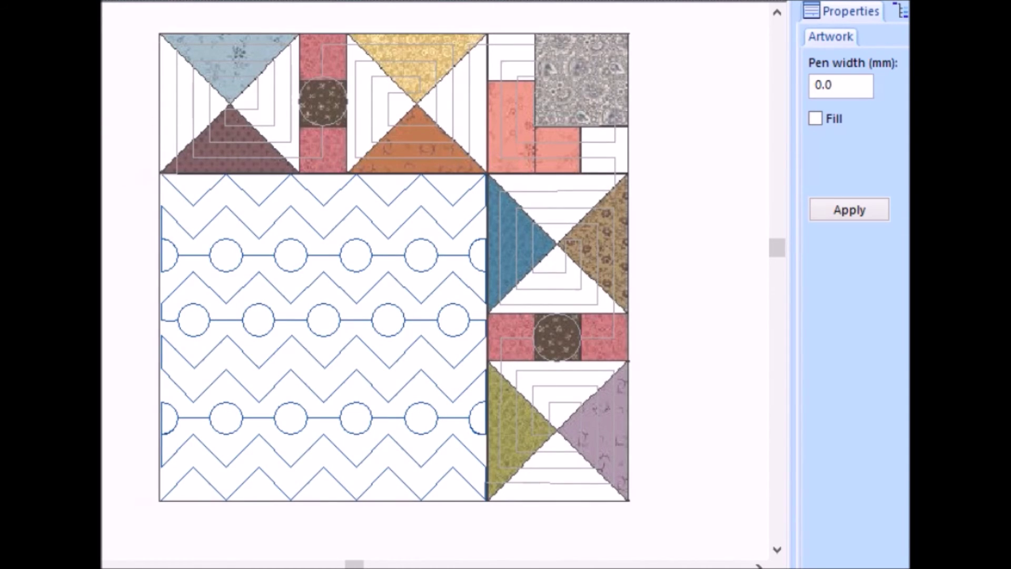
left_click(195, 206)
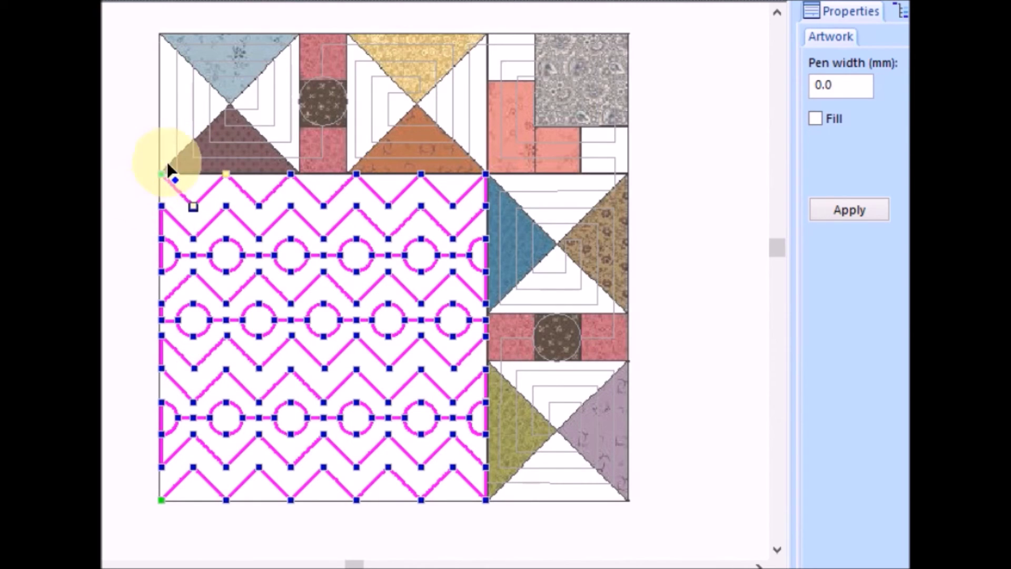
left_click(169, 180)
left_click_drag(168, 177, 157, 175)
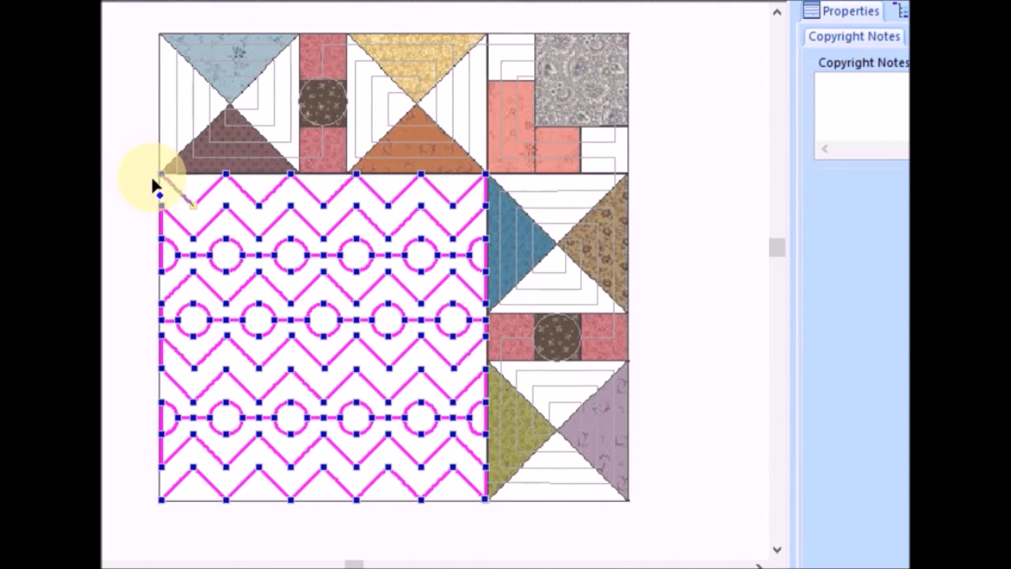
left_click(671, 220)
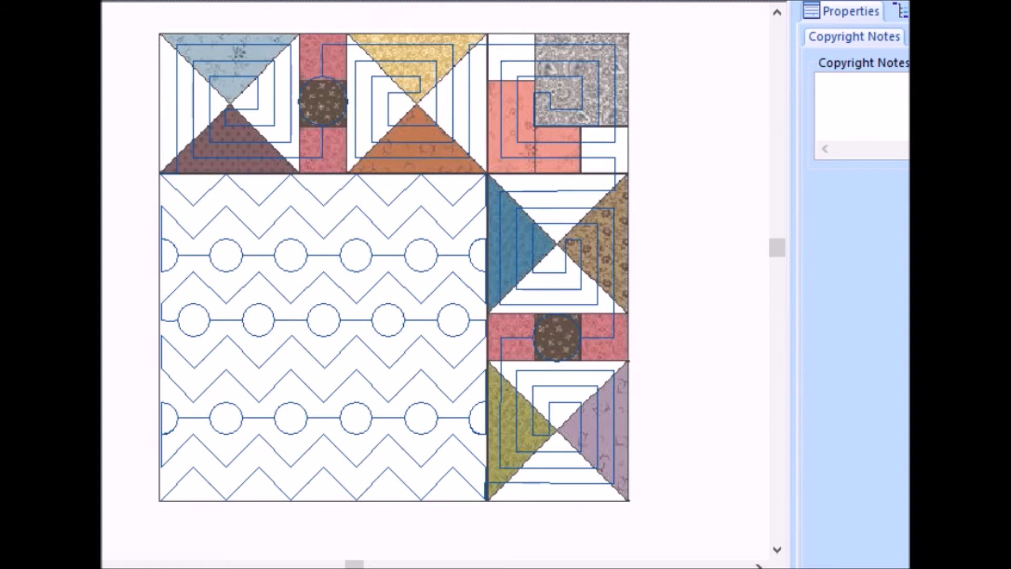
key("d")
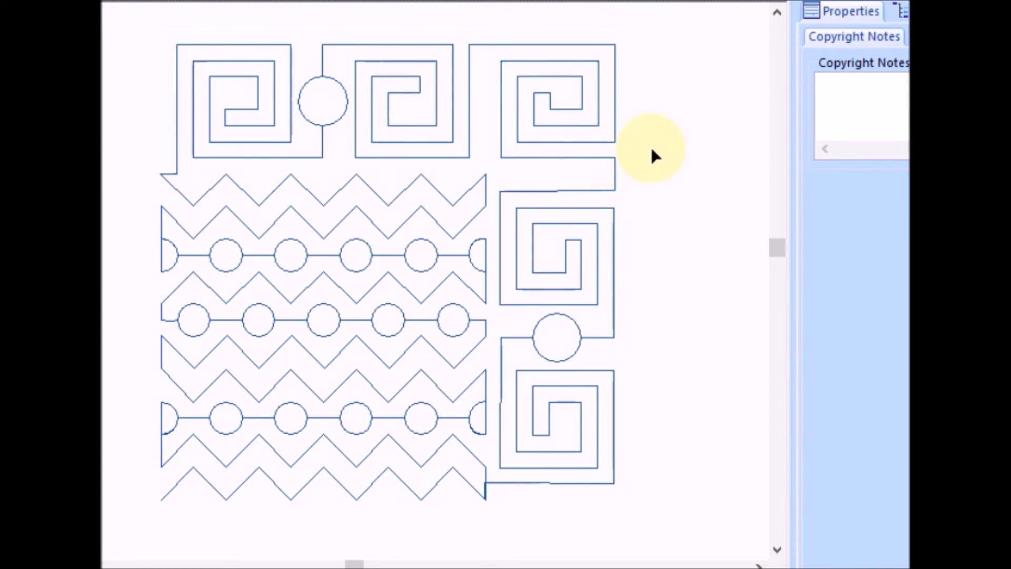